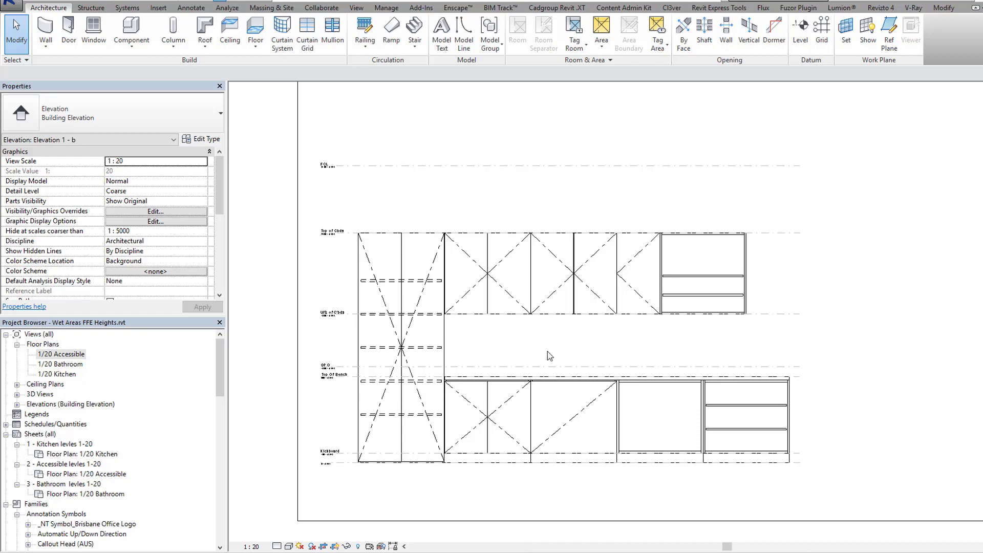
Step: Inspect the Kitchen height annotation and read its level labels and AFFL heights from ceiling to floor
left_click(582, 367)
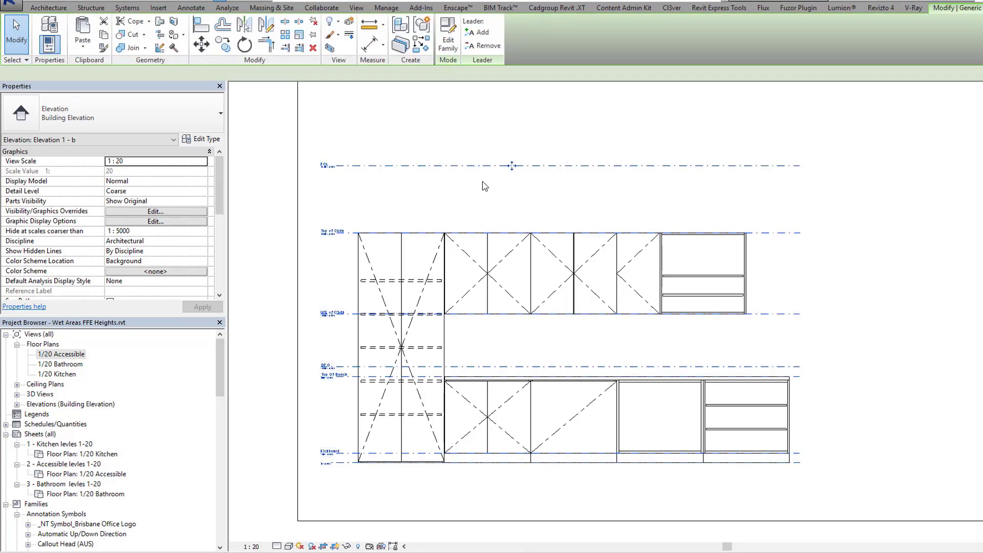
scroll(338, 233, "up", 4)
scroll(391, 224, "down", 2)
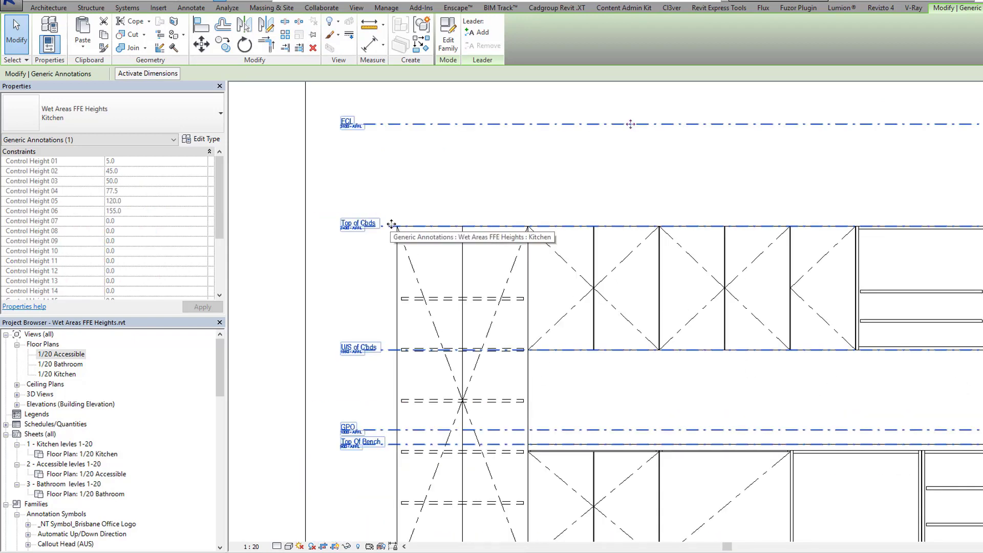
scroll(391, 224, "down", 2)
scroll(353, 282, "up", 2)
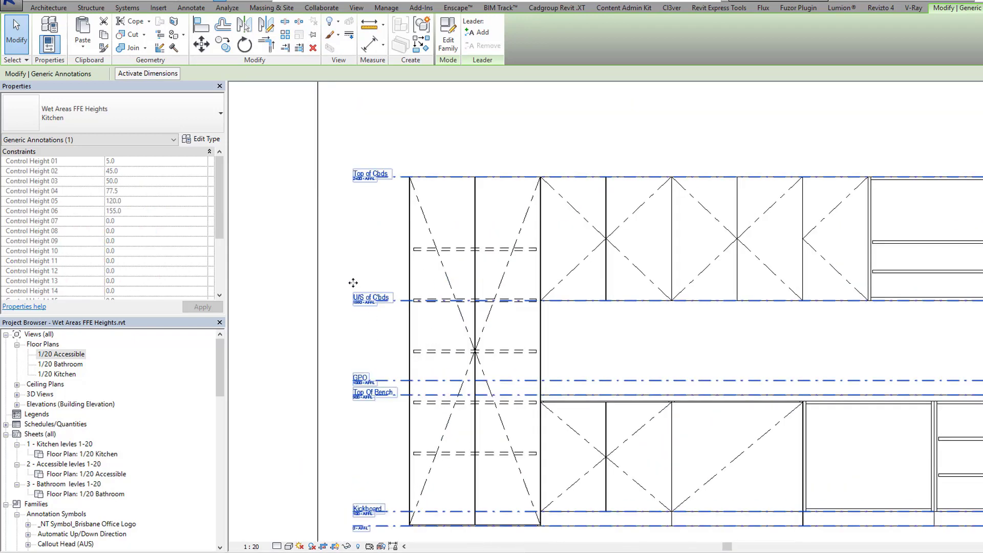
scroll(353, 282, "up", 2)
scroll(390, 329, "down", 4)
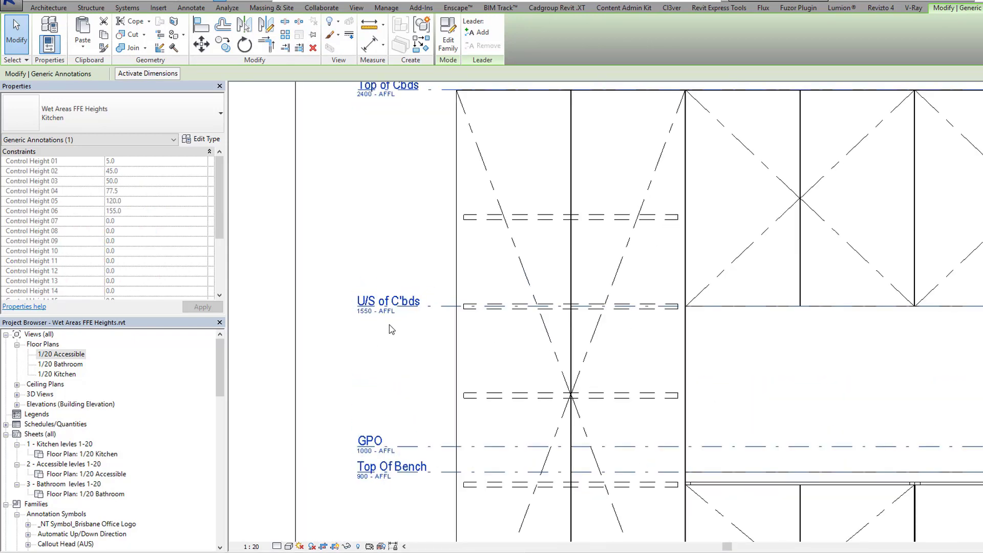
scroll(652, 399, "down", 2)
left_click(661, 382)
mouse_move(690, 364)
middle_mouse_down()
mouse_move(628, 329)
mouse_move(595, 337)
middle_mouse_up()
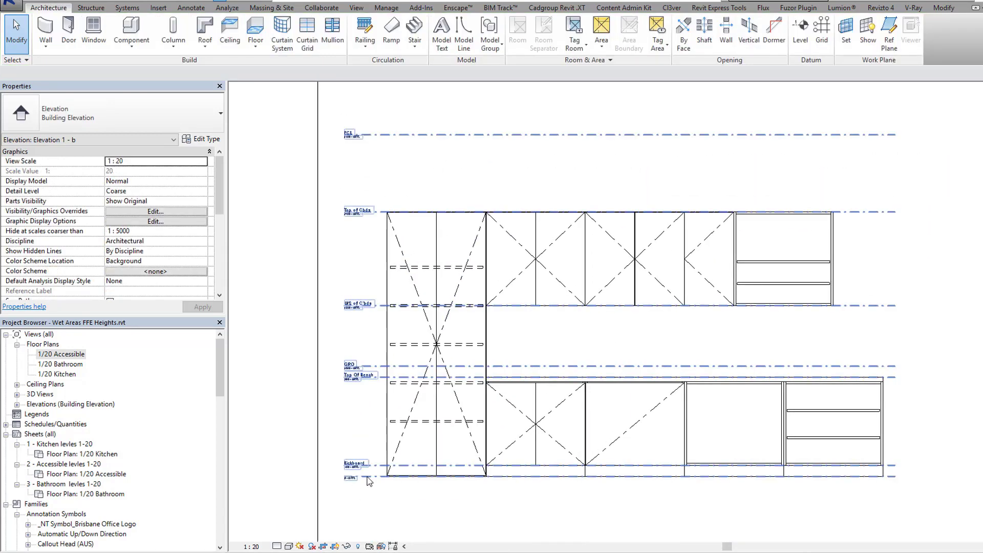
scroll(354, 480, "up", 2)
scroll(353, 482, "up", 2)
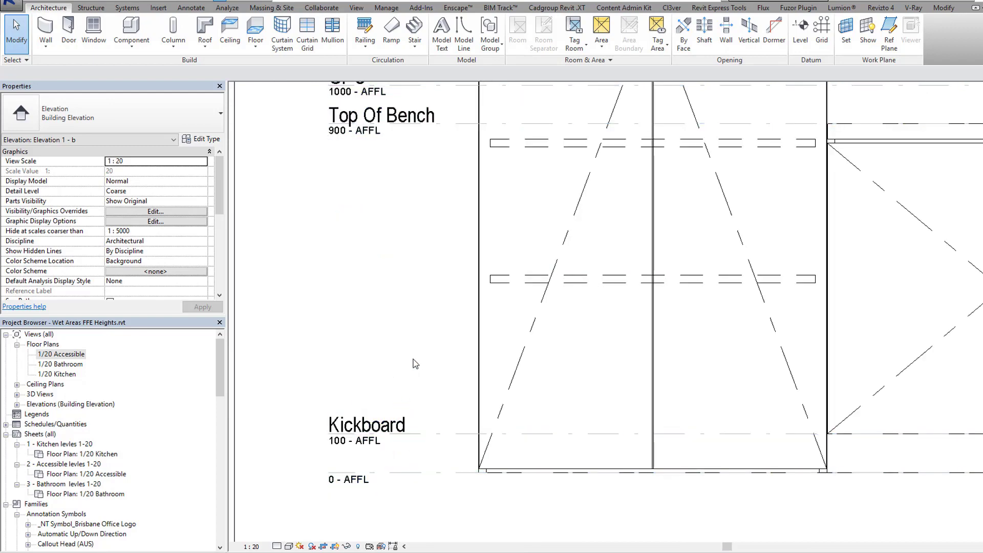
key("e")
key("l")
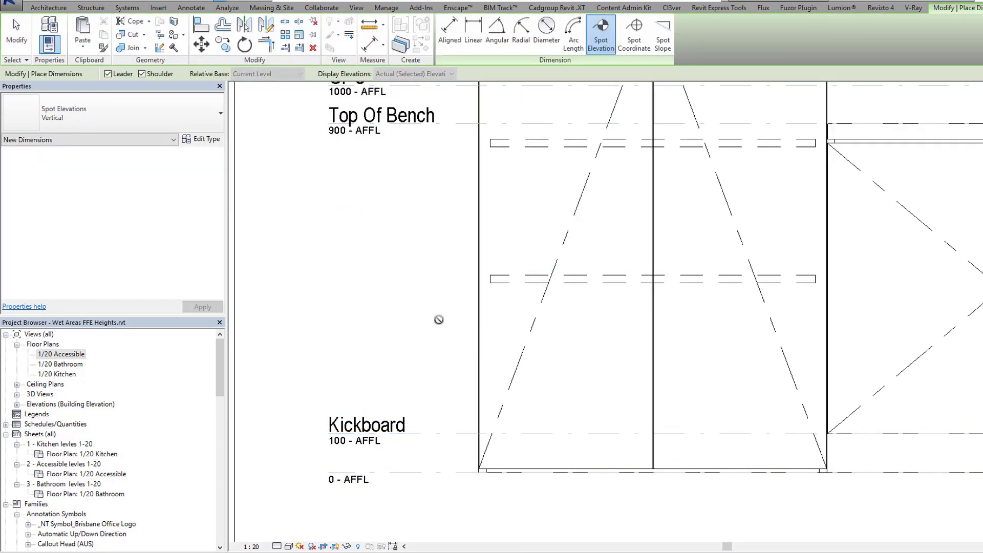
middle_click_drag(434, 341, 430, 379)
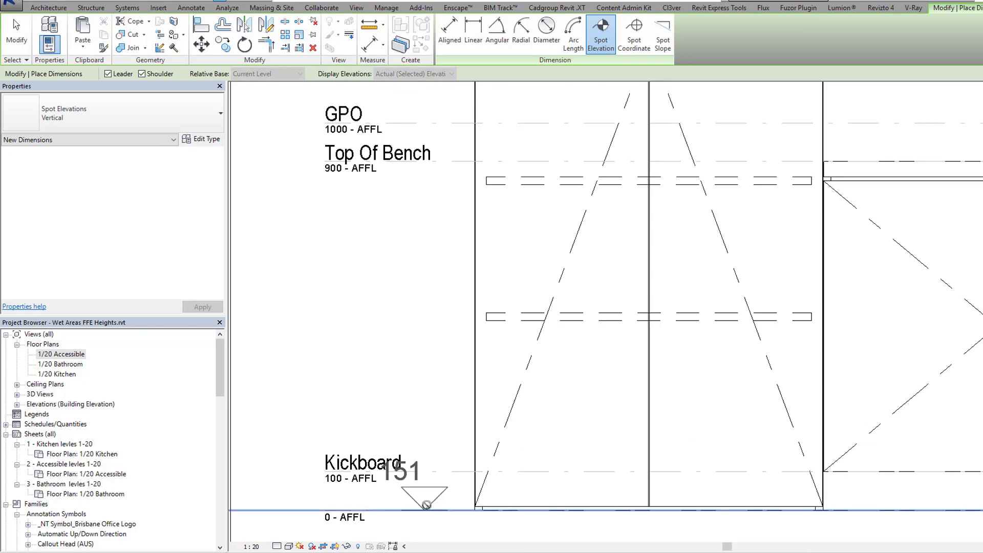
scroll(433, 441, "down", 8)
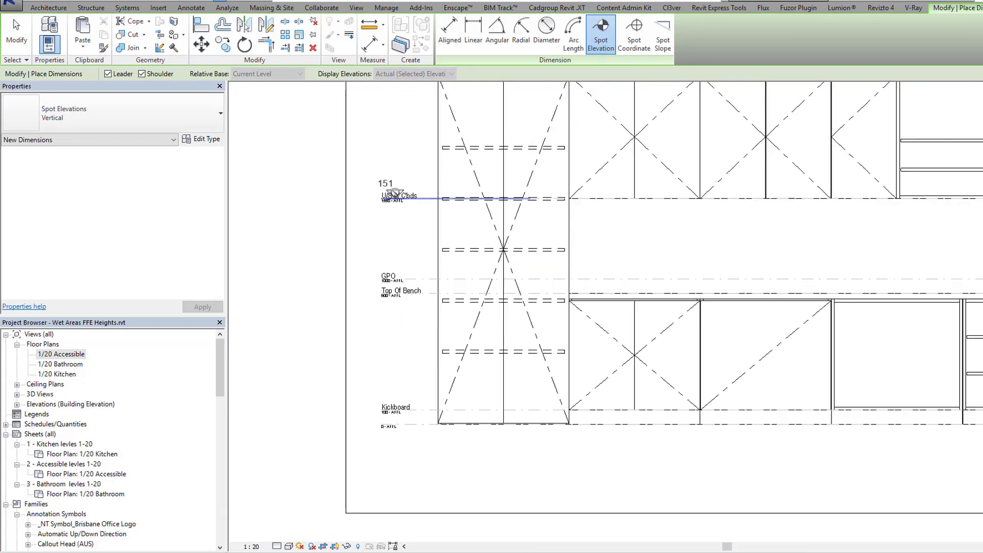
key("Escape")
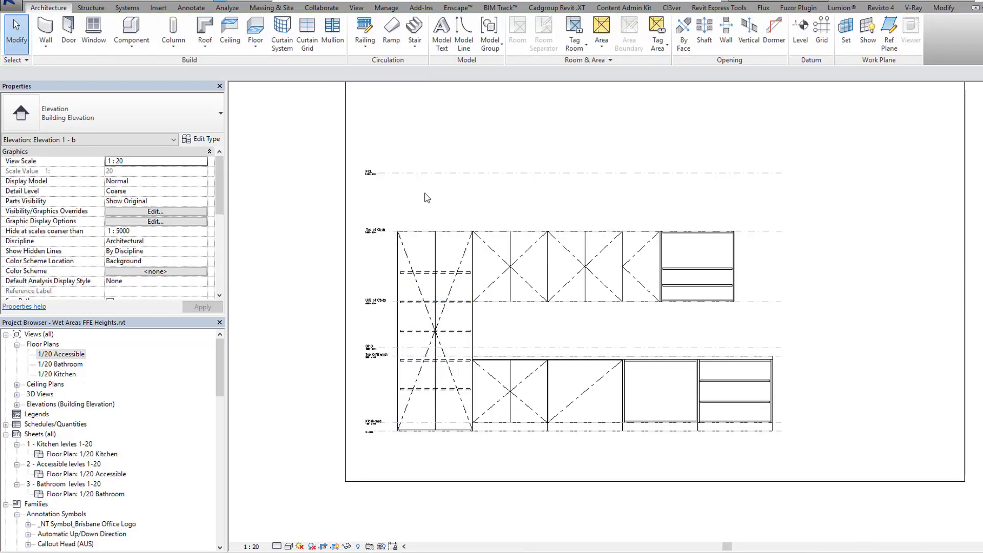
Step: Switch the height annotation's type from Kitchen to Bathroom 2, followed by Accessible Toilets 1
scroll(382, 181, "up", 3)
scroll(387, 185, "down", 2)
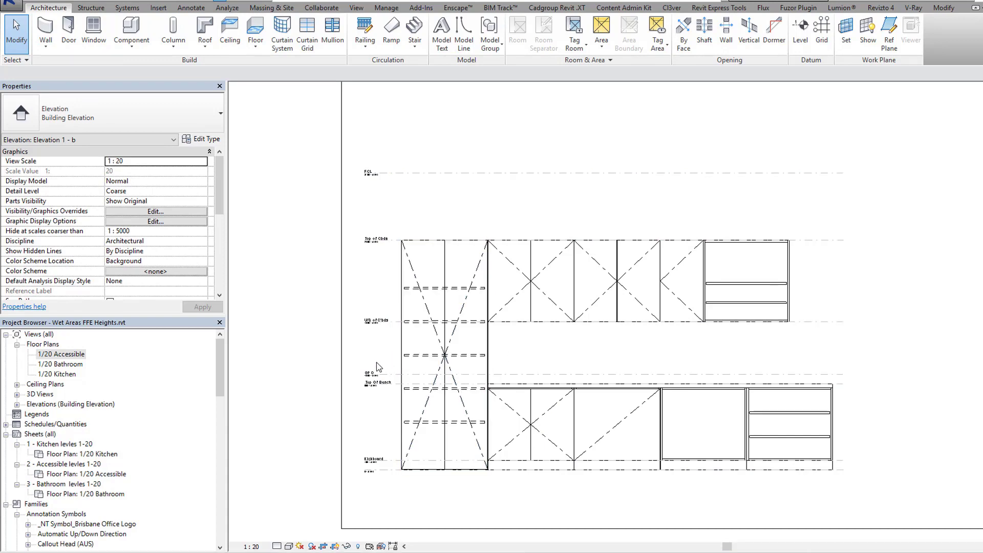
left_click(376, 385)
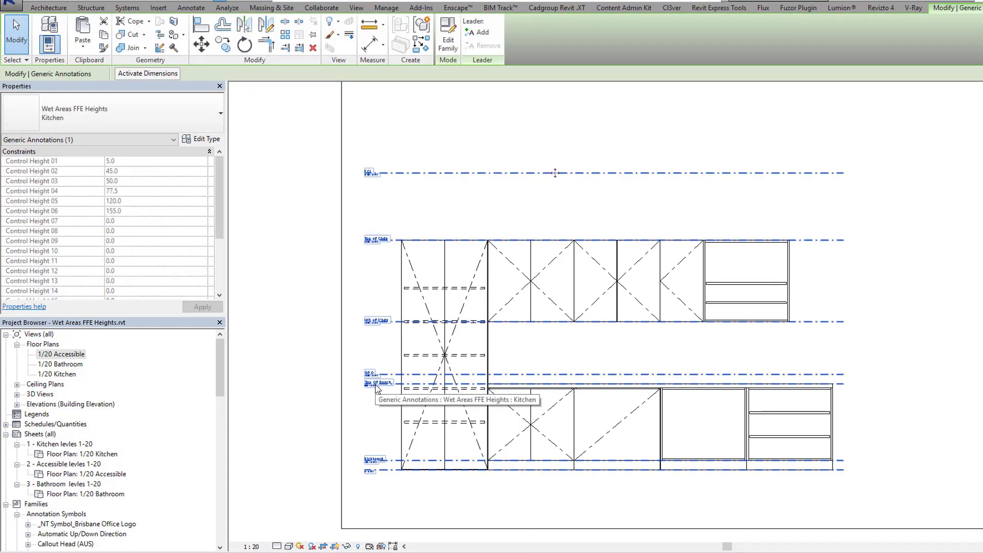
left_click(143, 126)
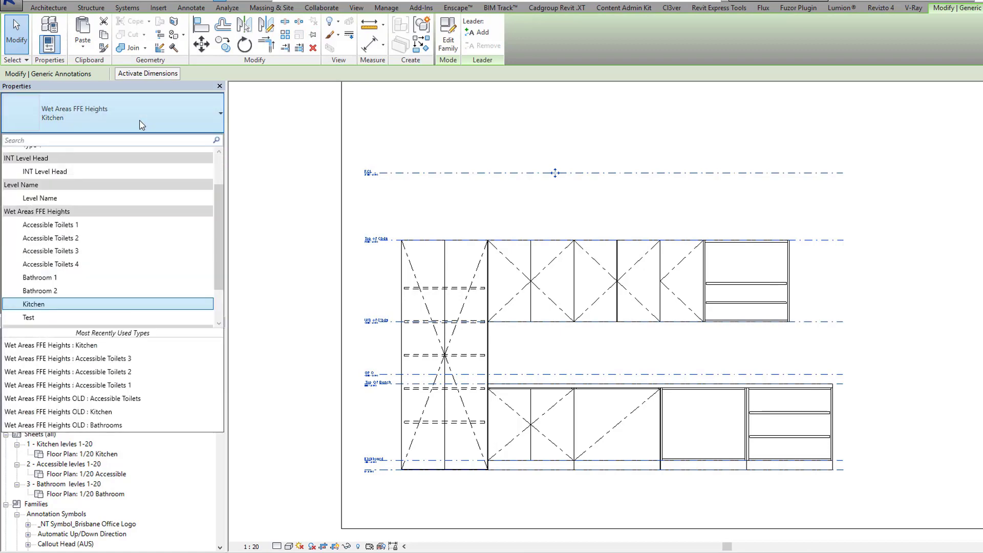
left_click(64, 289)
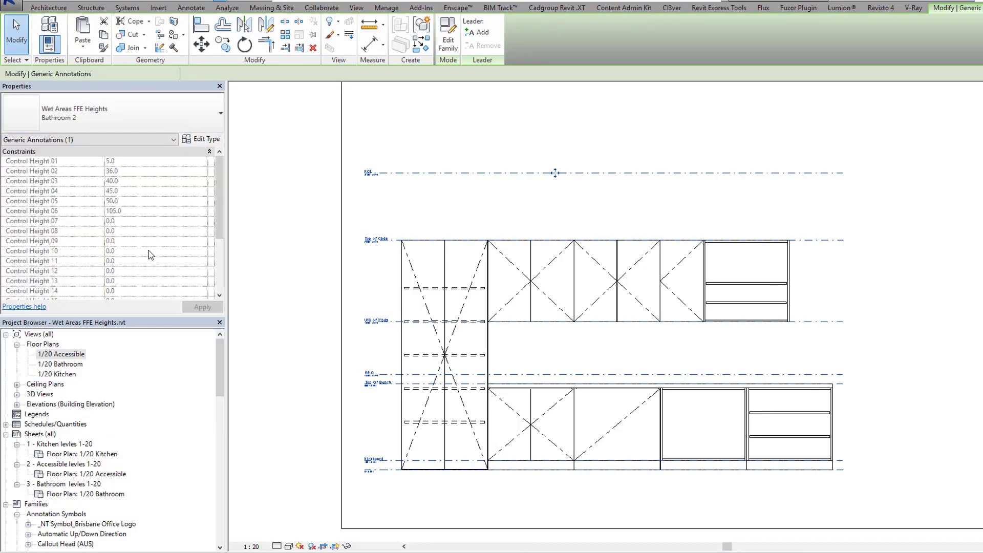
left_click(110, 121)
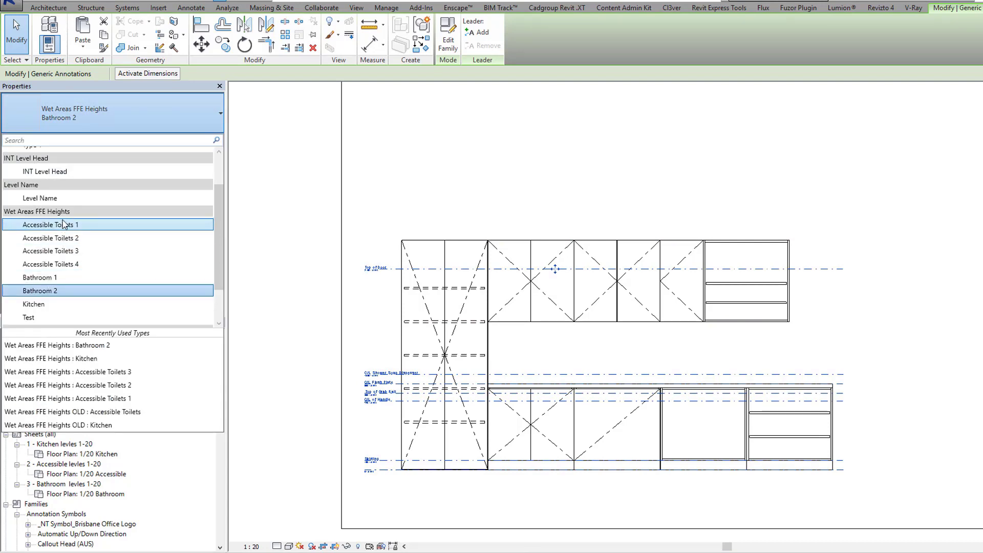
left_click(62, 225)
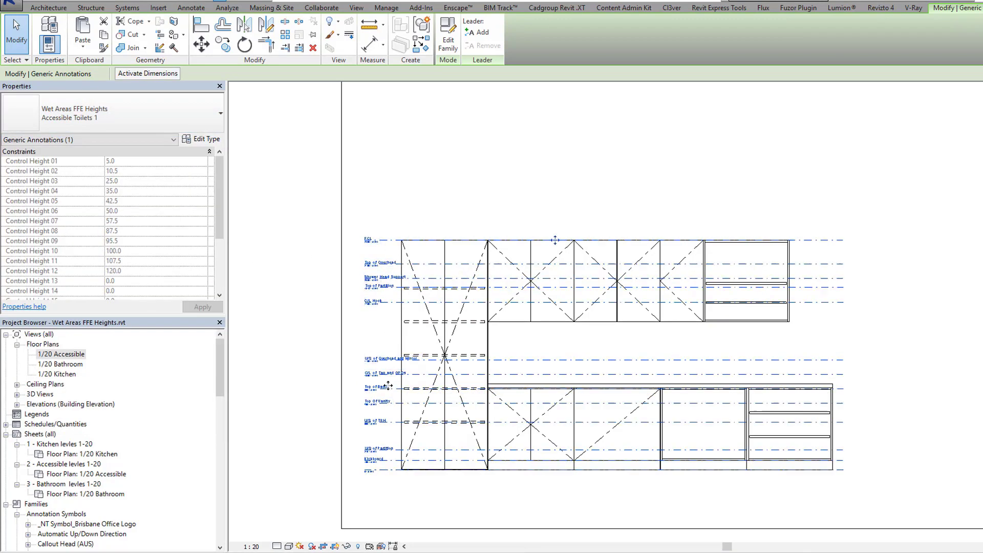
Step: Set the height annotation back to the Wet Areas FFE Heights Kitchen type and deselect it
left_click(80, 111)
scroll(54, 287, "down", 1)
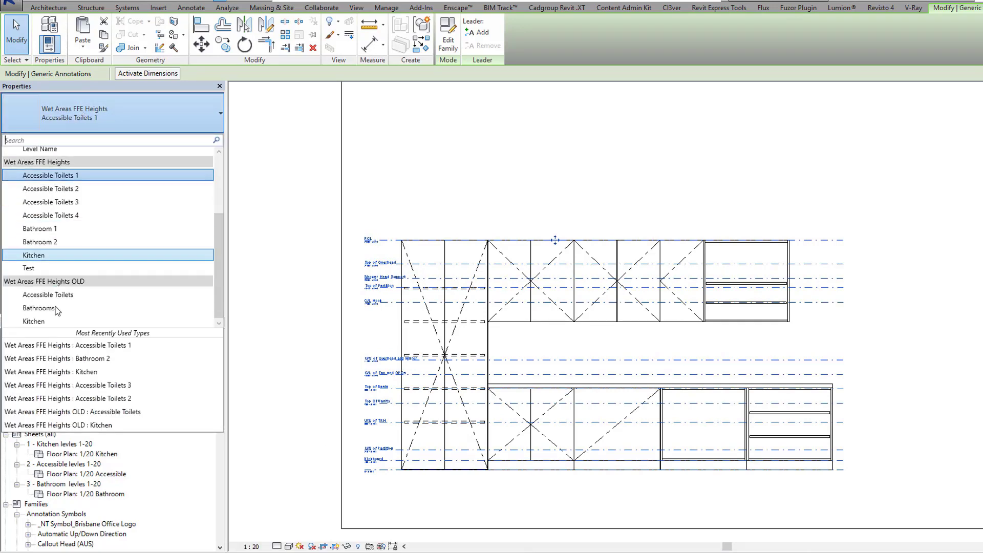
left_click(52, 255)
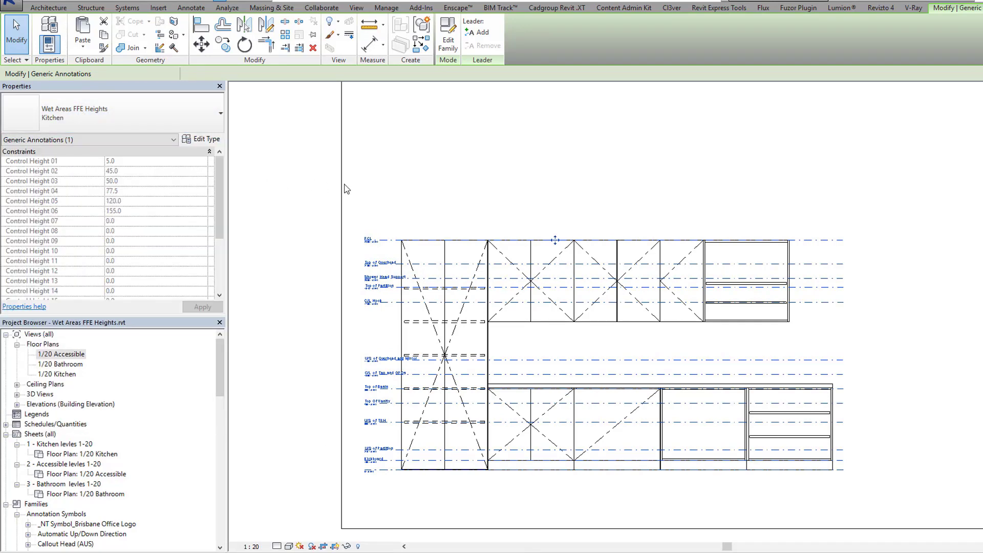
left_click(850, 340)
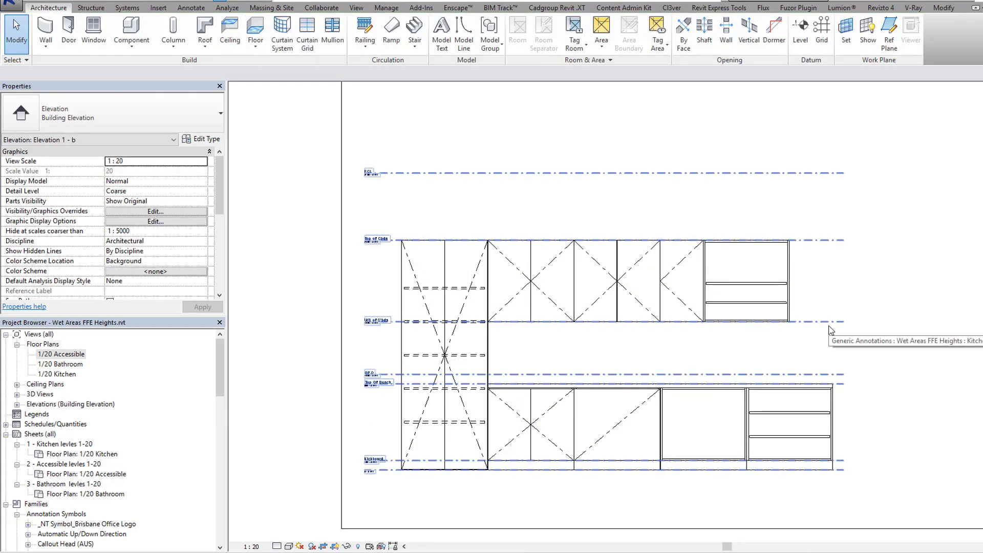
Step: Move the left edge of the elevation's crop region inward until it cuts through the height labels
scroll(832, 256, "down", 4)
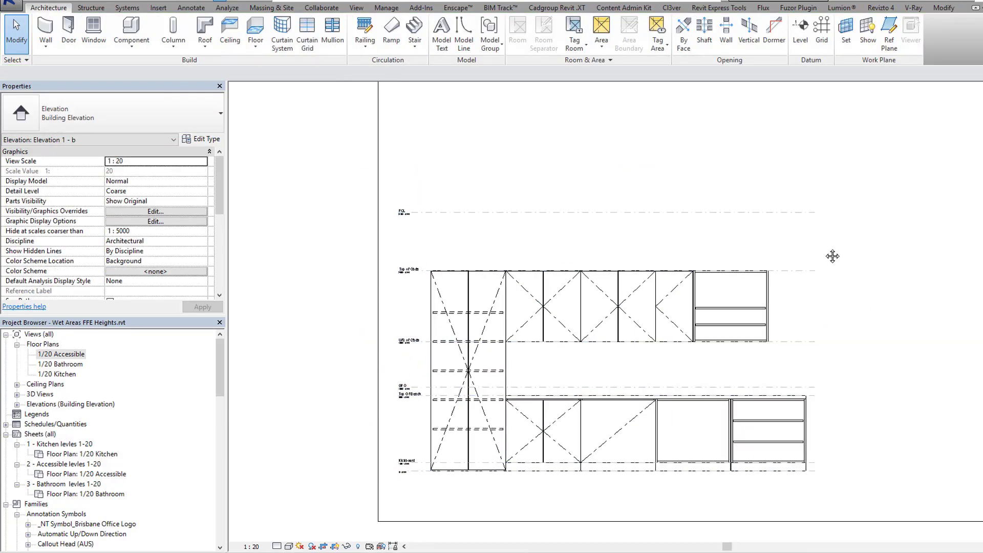
mouse_move(572, 229)
middle_mouse_down()
mouse_move(520, 262)
mouse_move(513, 256)
mouse_move(570, 255)
middle_mouse_up()
scroll(505, 266, "up", 3)
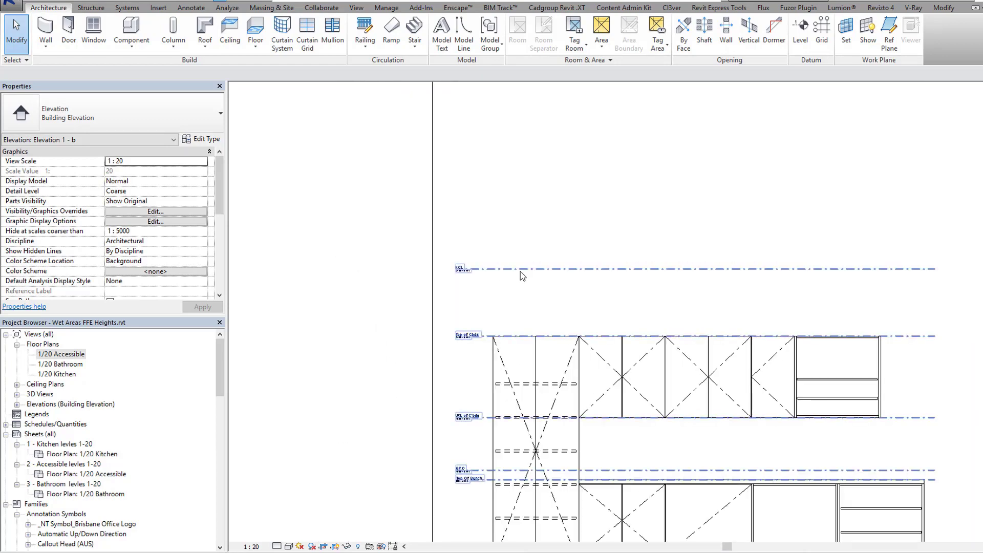
left_click(524, 269)
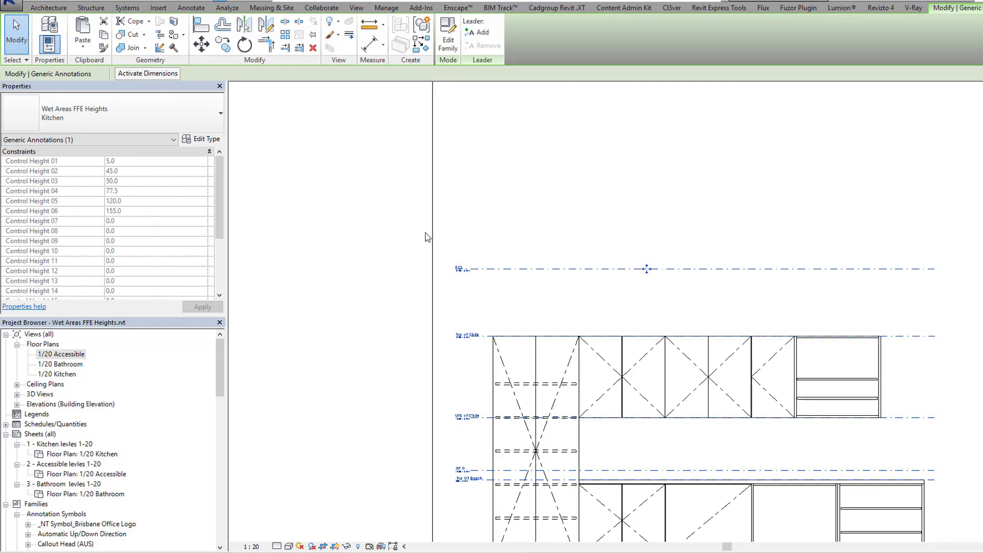
scroll(438, 225, "down", 2)
left_click(433, 287)
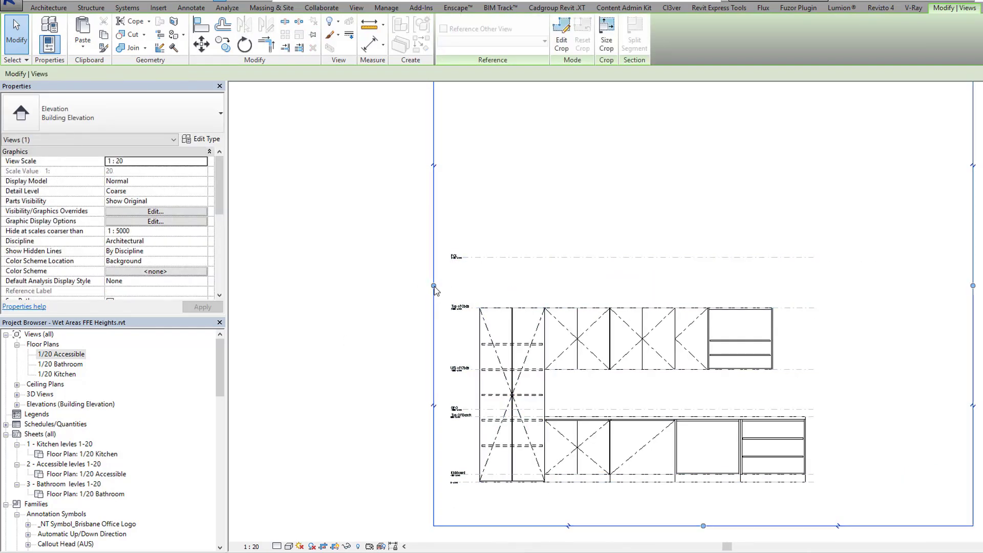
left_click_drag(454, 287, 458, 287)
key("Escape")
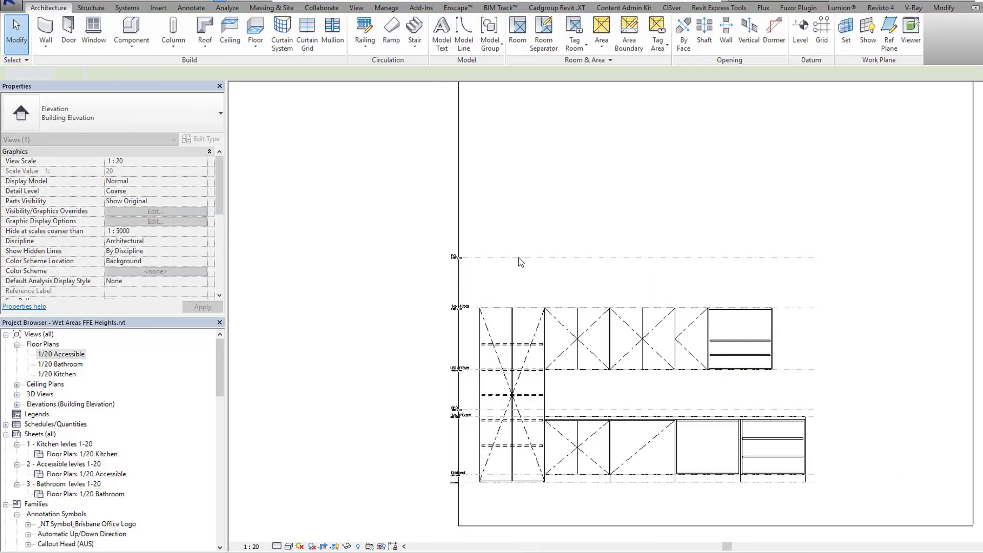
Step: Nudge the Kitchen height annotation left until its labels sit outside the crop region
left_click(518, 258)
key("Left")
key("Left")
key("Left")
key("Left")
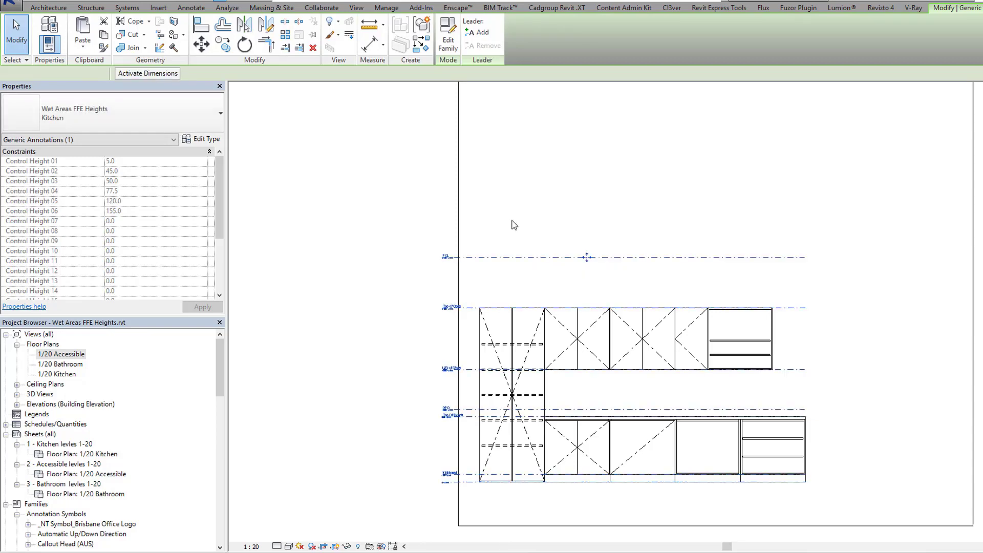
key("Left")
key("Left")
key("Left")
left_click(525, 221)
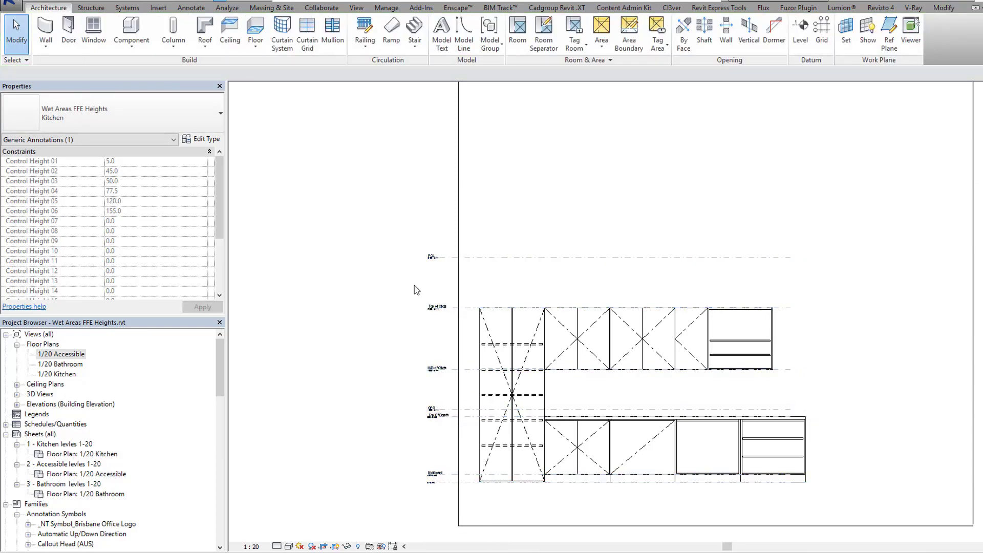
Step: Move the crop region's left edge further inward, close to the side of the tall cabinet
scroll(490, 514, "up", 1)
middle_click_drag(475, 504, 404, 480)
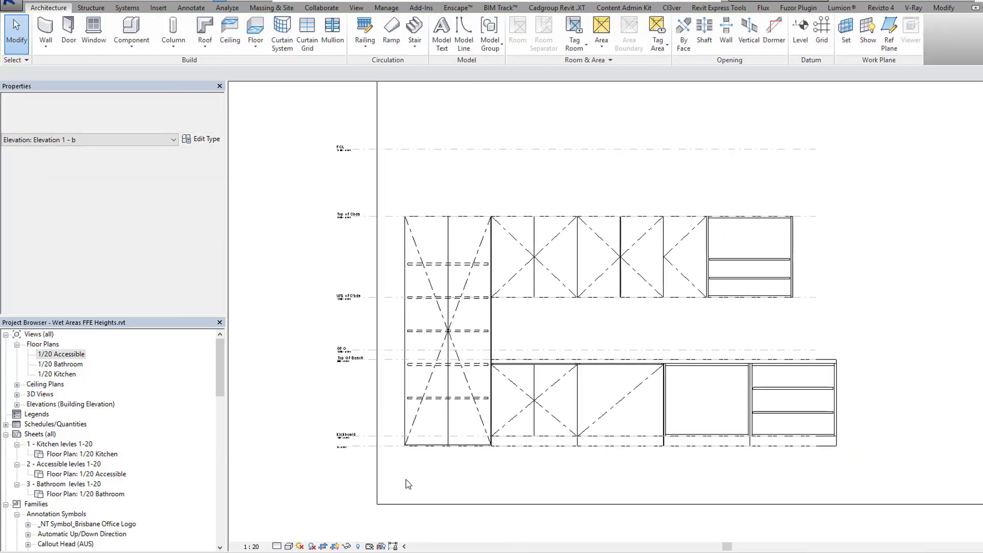
left_click(376, 318)
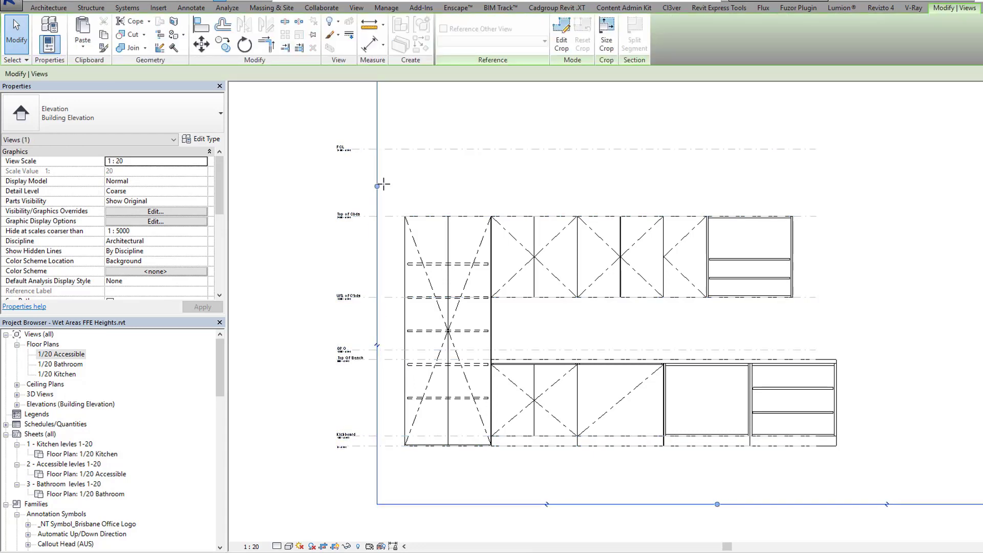
left_click_drag(383, 184, 389, 185)
left_click(466, 193)
scroll(475, 188, "down", 2)
middle_click_drag(491, 195, 439, 333)
scroll(464, 294, "down", 2)
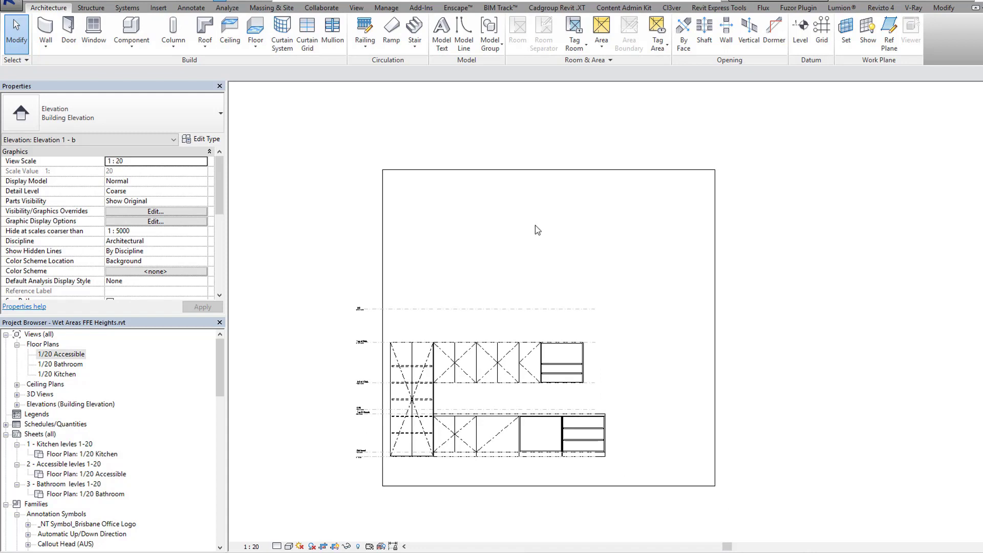
Step: Place a Family1 detail component above the upper cabinets and shift it to start just inside the crop region's left edge
left_click(199, 11)
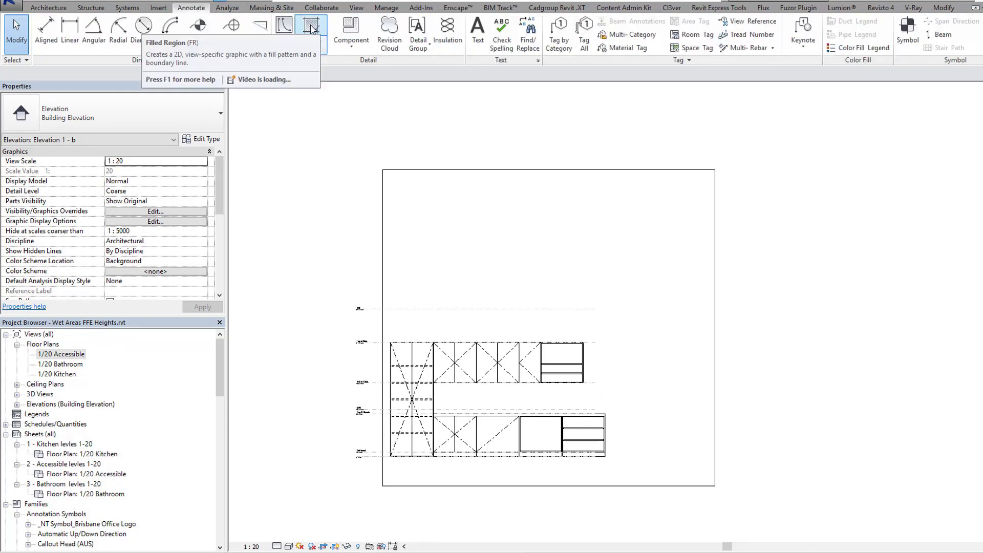
left_click(351, 28)
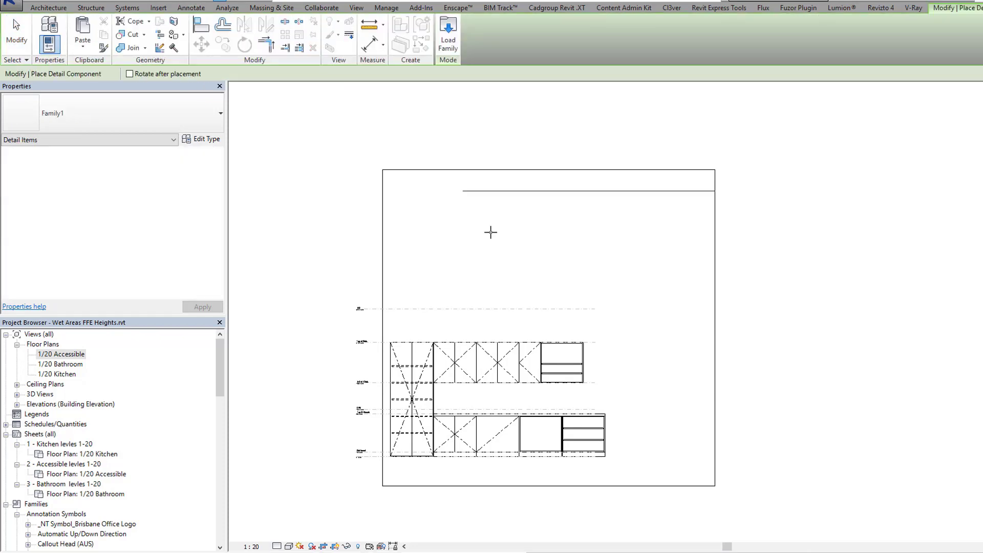
left_click(419, 291)
scroll(423, 248, "up", 3)
middle_click_drag(432, 249, 411, 333)
key("Escape")
left_click(465, 298)
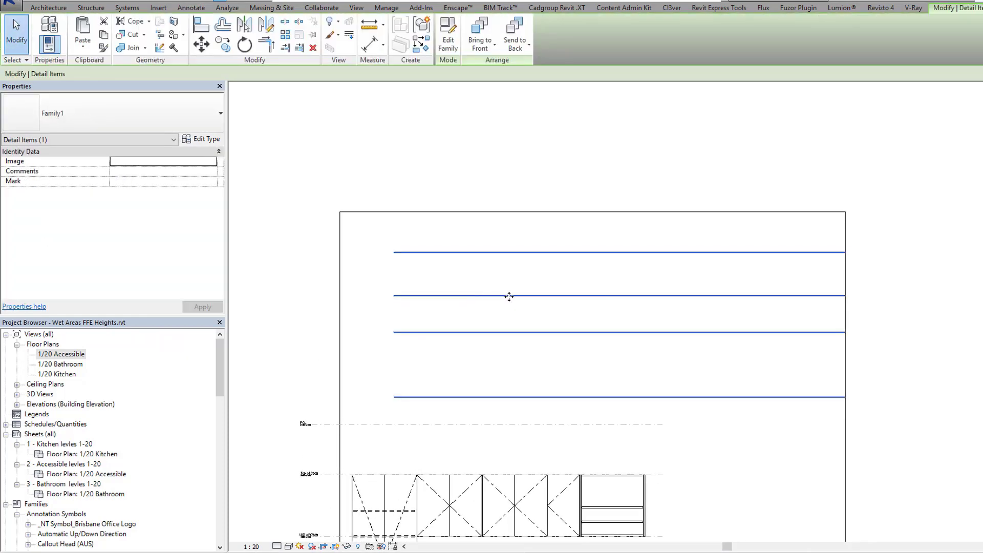
mouse_move(466, 301)
left_mouse_down()
mouse_move(353, 318)
mouse_move(477, 320)
mouse_move(441, 314)
mouse_move(467, 299)
mouse_move(416, 302)
mouse_move(461, 311)
left_mouse_up()
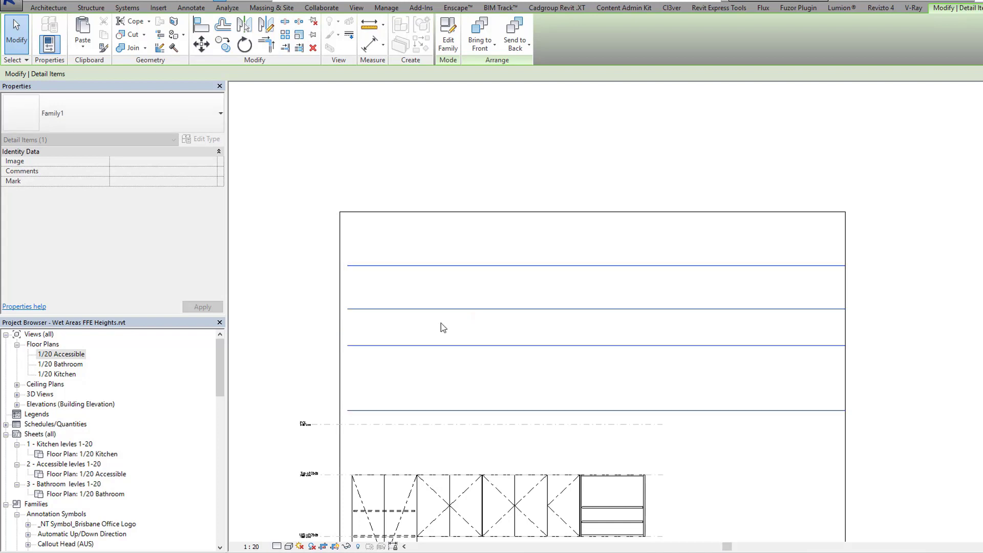
Step: Add an aligned dimension between the two lowest lines of the detail component above the upper cabinets
middle_click_drag(472, 309, 520, 242)
scroll(530, 249, "down", 2)
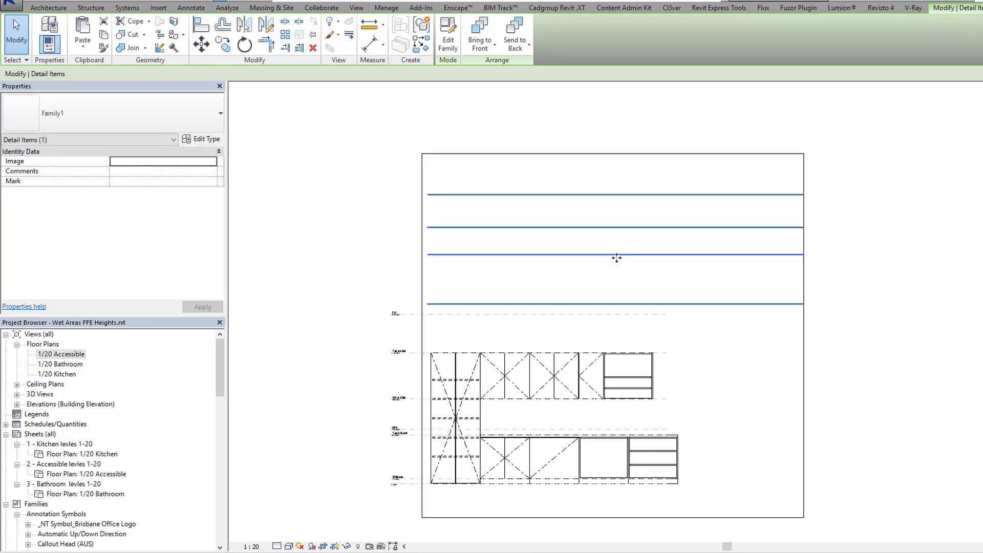
key("d")
key("i")
left_click(695, 304)
left_click(690, 256)
scroll(690, 257, "up", 2)
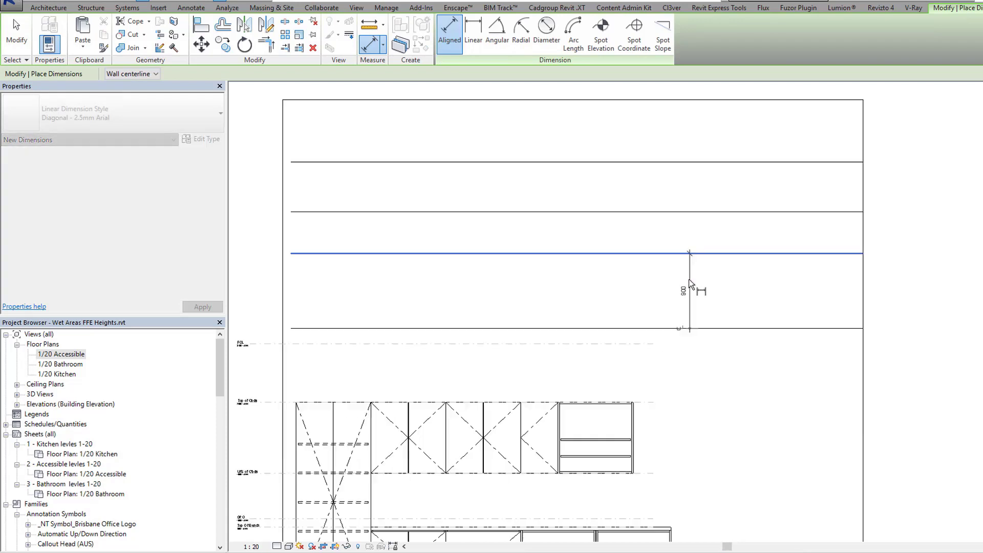
scroll(686, 280, "up", 3)
left_click(658, 271)
scroll(648, 256, "down", 4)
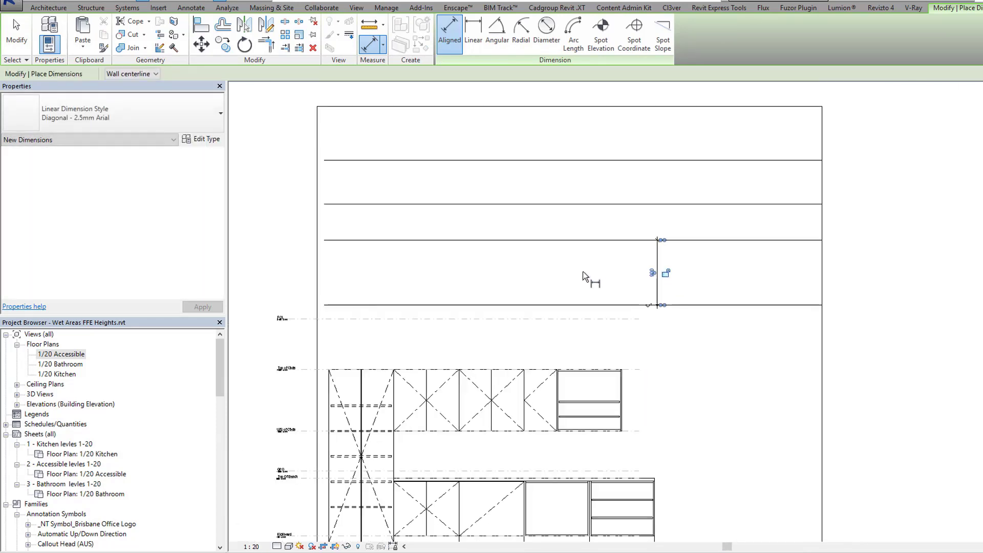
scroll(584, 272, "down", 2)
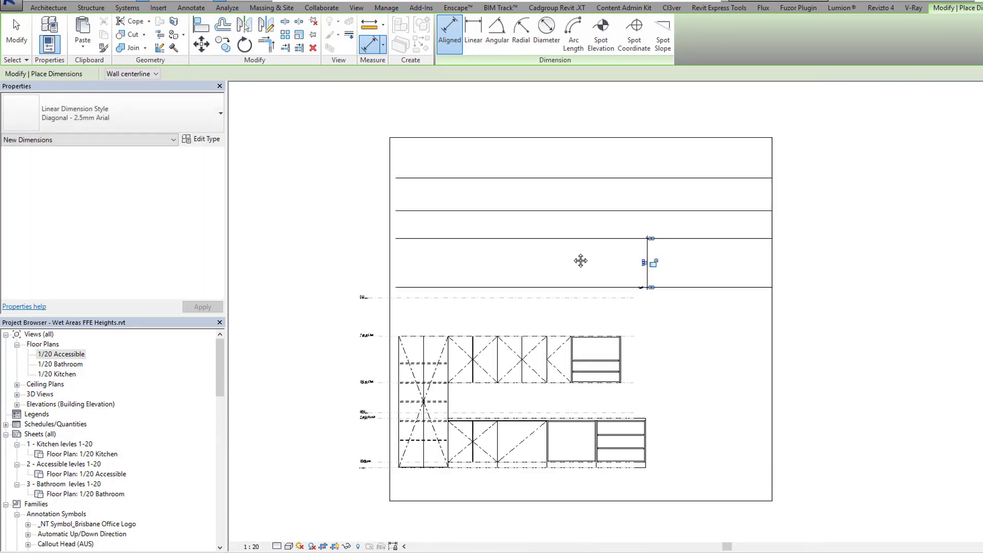
Step: Set the elevation's view scale to 1:10 and end the dimensioning
left_click(252, 547)
left_click(273, 426)
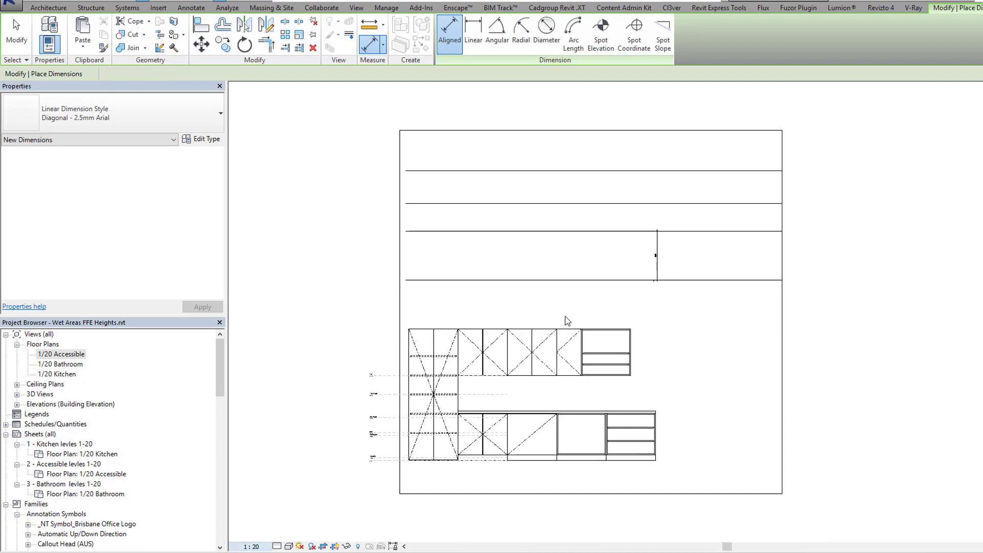
scroll(644, 249, "up", 2)
scroll(667, 225, "down", 3)
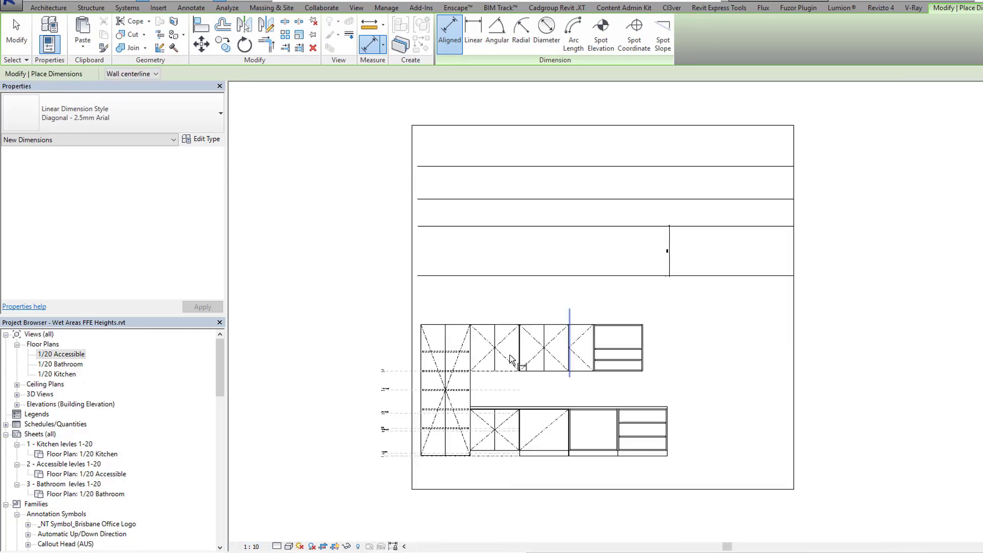
scroll(368, 440, "up", 3)
scroll(367, 437, "up", 2)
middle_click_drag(392, 410, 415, 398)
key("Escape")
key("Escape")
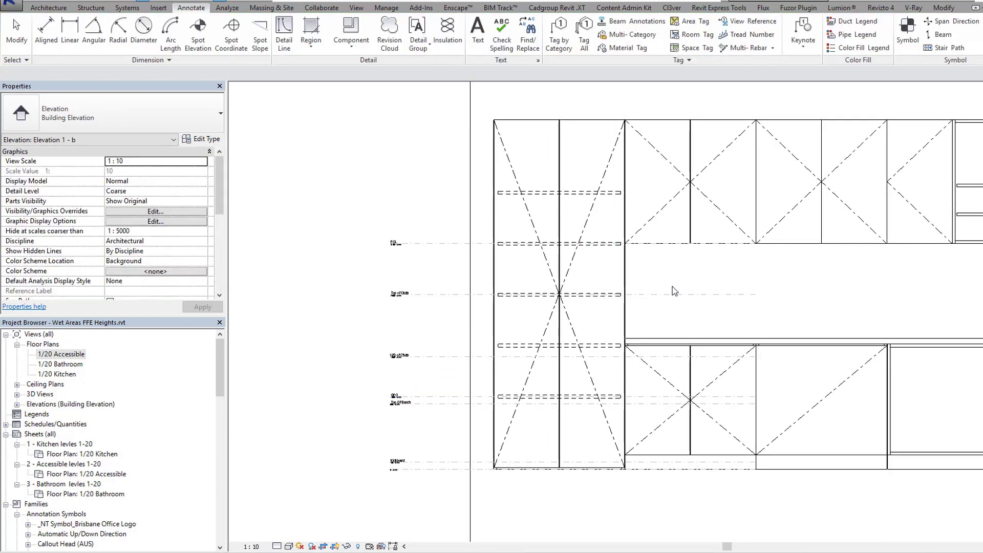
Step: Set the Scale of the Kitchen height annotation to 10 and check its GPO and Top Of Bench labels
left_click(686, 295)
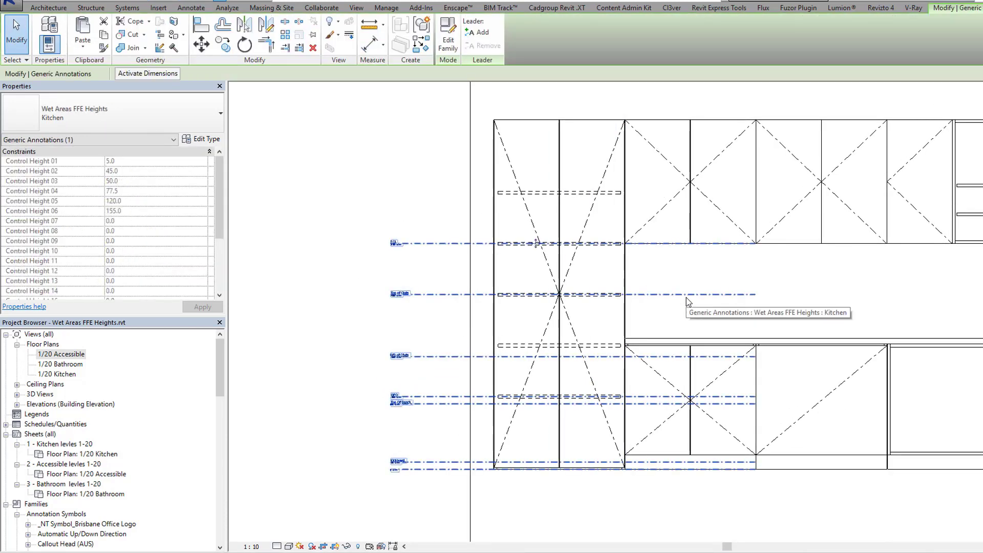
left_click(208, 152)
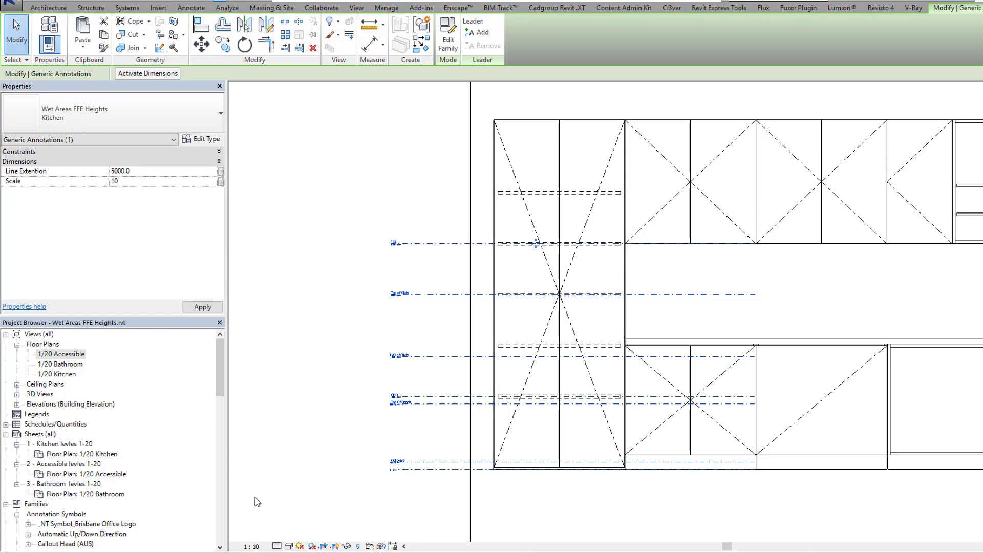
scroll(693, 318, "down", 1)
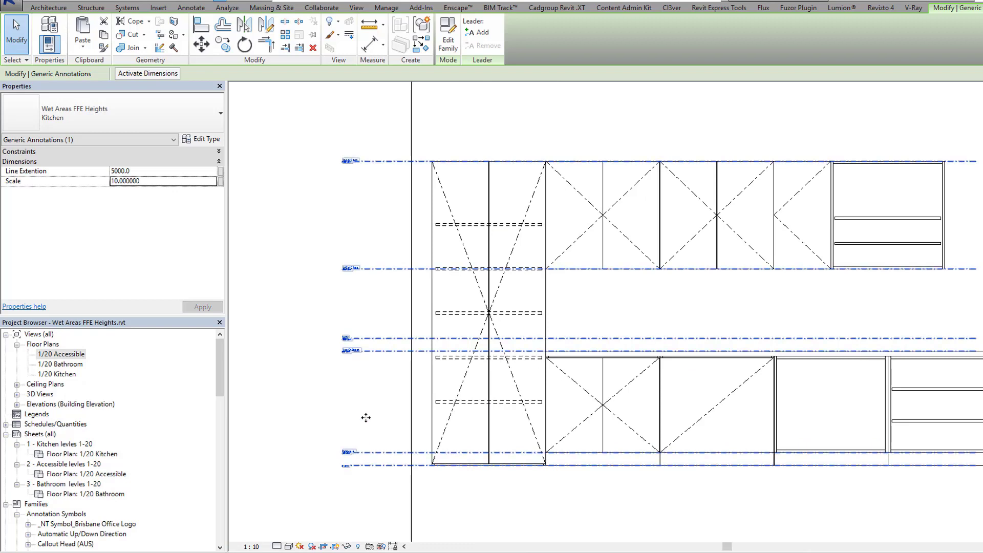
scroll(344, 357, "up", 8)
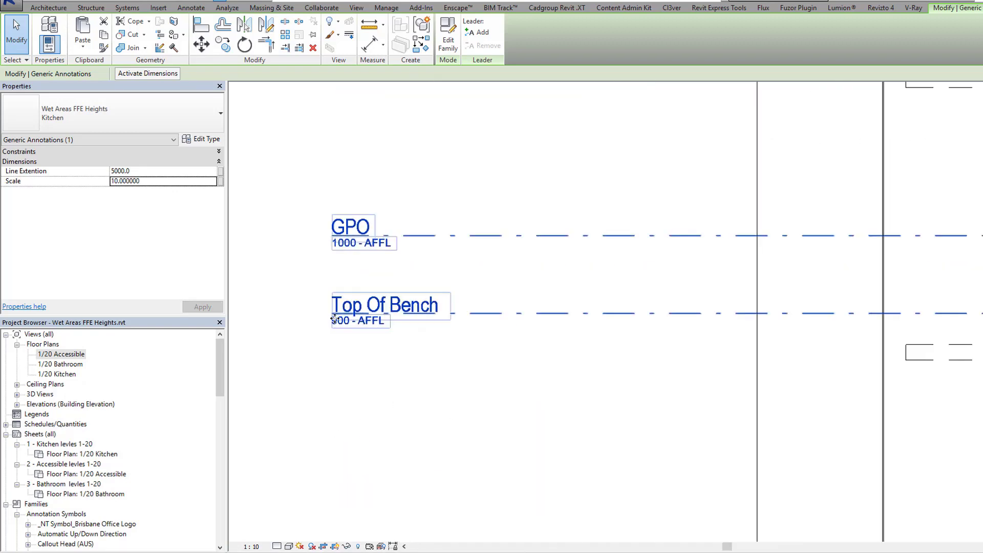
scroll(343, 326, "down", 6)
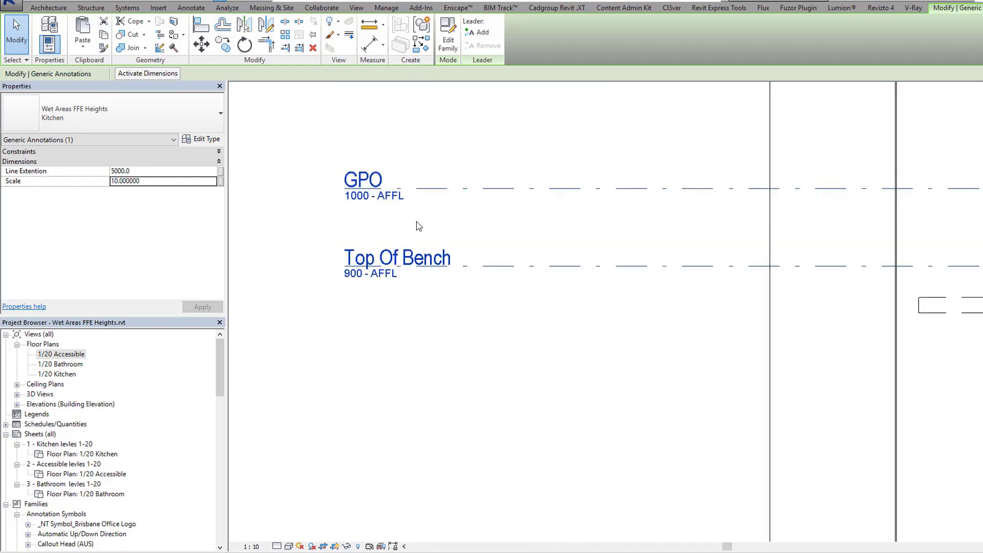
scroll(676, 257, "down", 5)
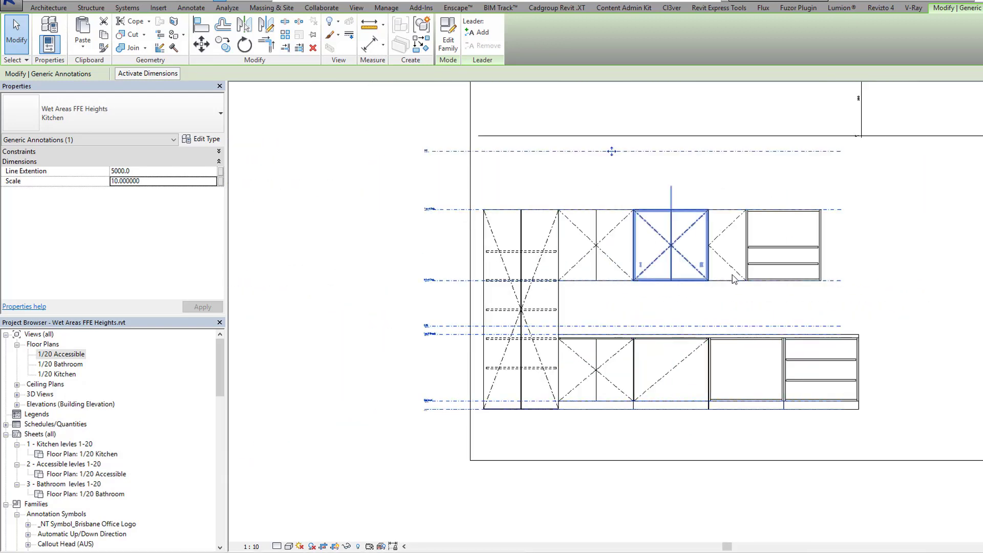
Step: Delete the detail component placed above the upper cabinets
middle_click_drag(906, 254, 852, 318)
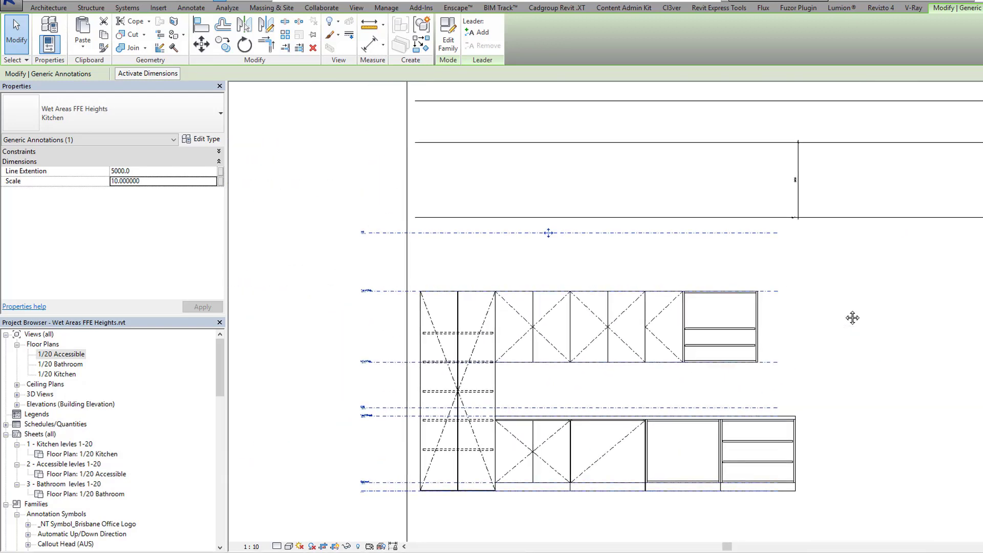
key("Escape")
middle_click_drag(563, 227, 532, 238)
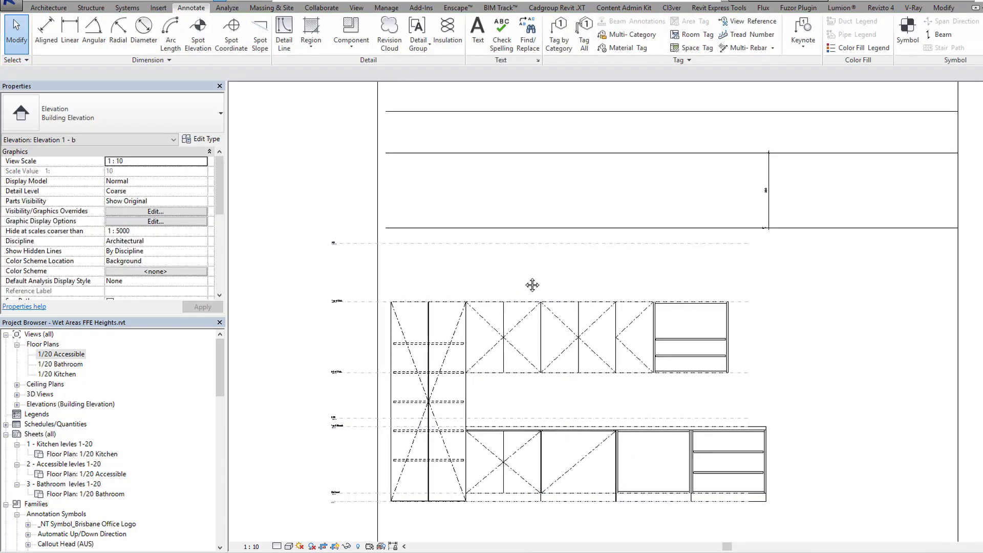
left_click(631, 239)
key("Delete")
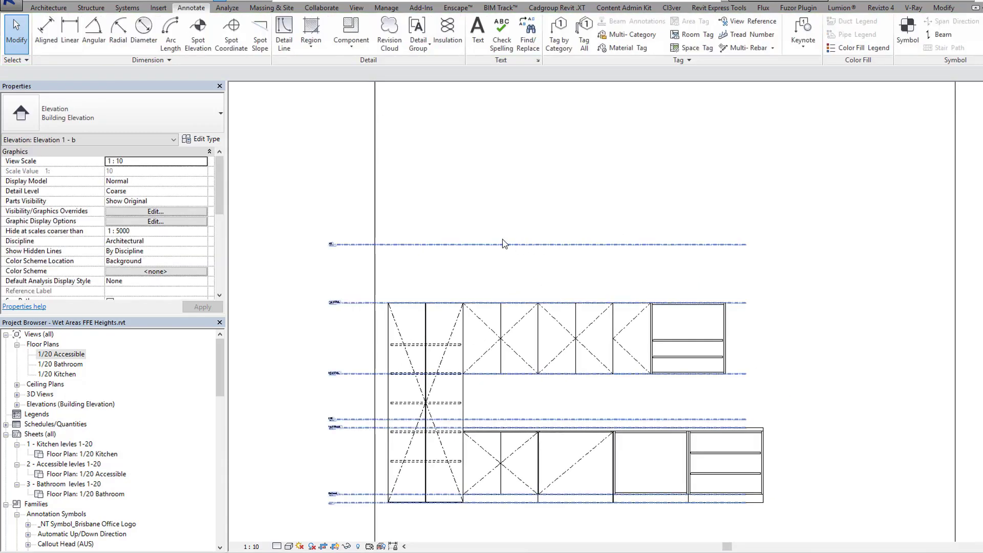
Step: Set the Line Extention of the Kitchen height annotation to 2000
scroll(348, 318, "up", 5)
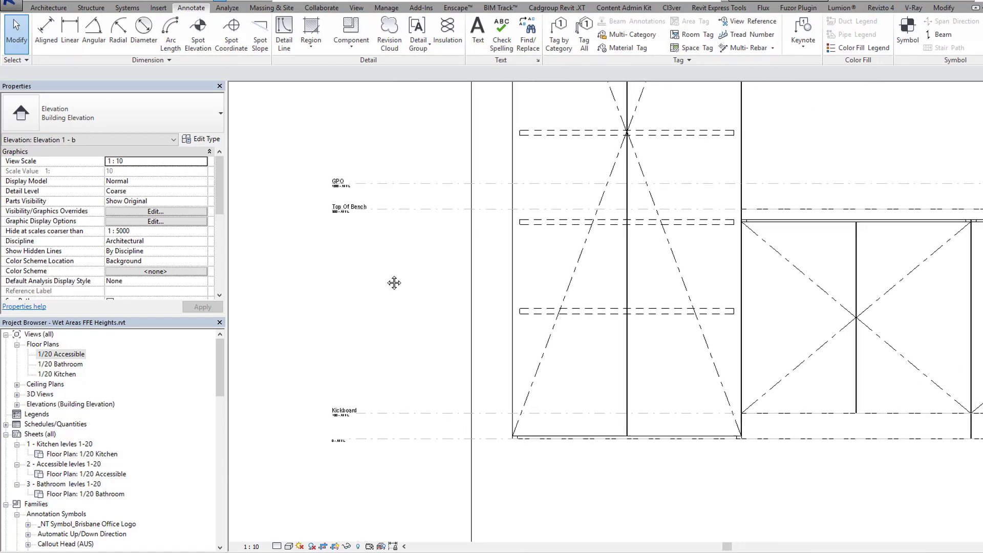
left_click(389, 397)
scroll(387, 396, "down", 4)
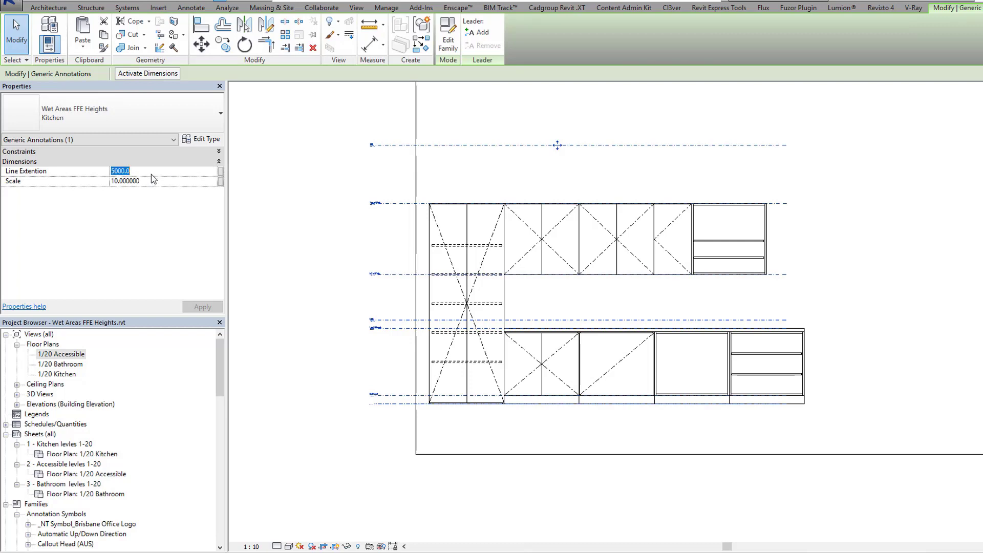
type("2000")
left_click(279, 252)
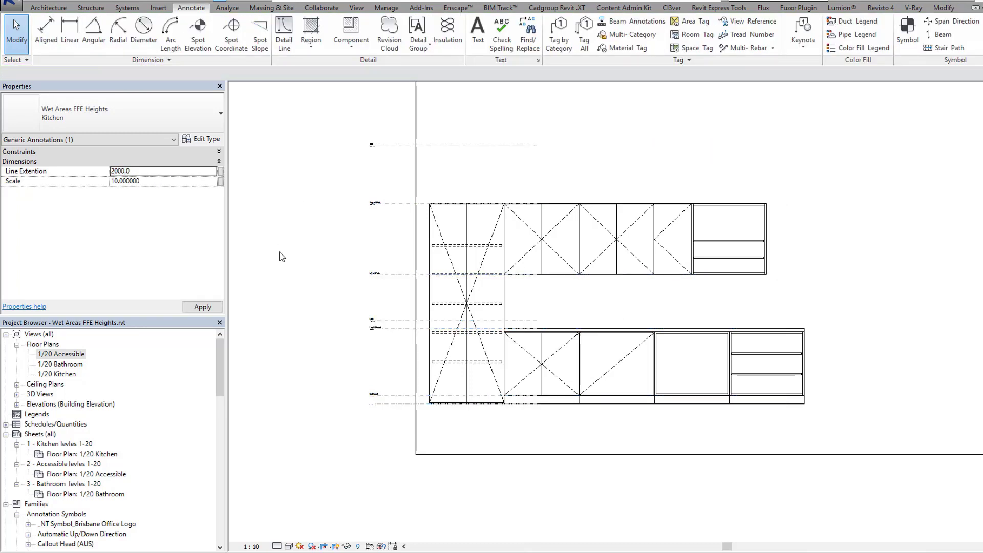
Step: Mirror a copy of the Kitchen height annotation about a drawn vertical axis near the middle of the cabinets
left_click(395, 204)
scroll(607, 184, "up", 2)
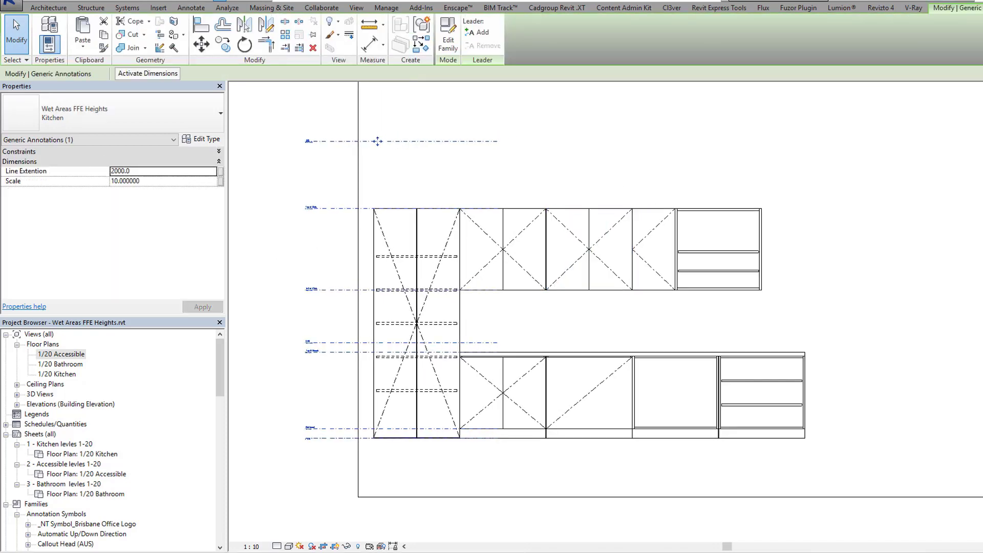
left_click(264, 29)
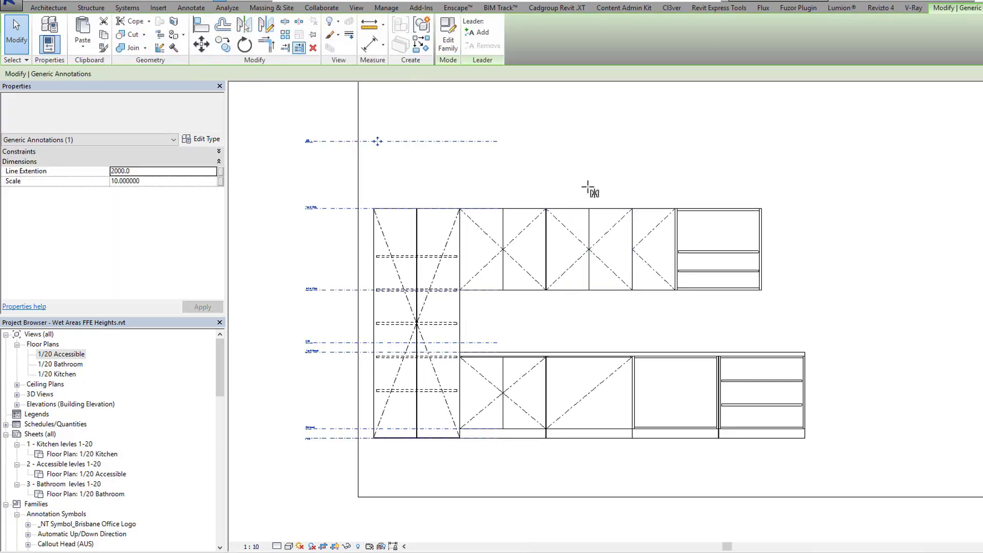
left_click(566, 301)
left_click(597, 340)
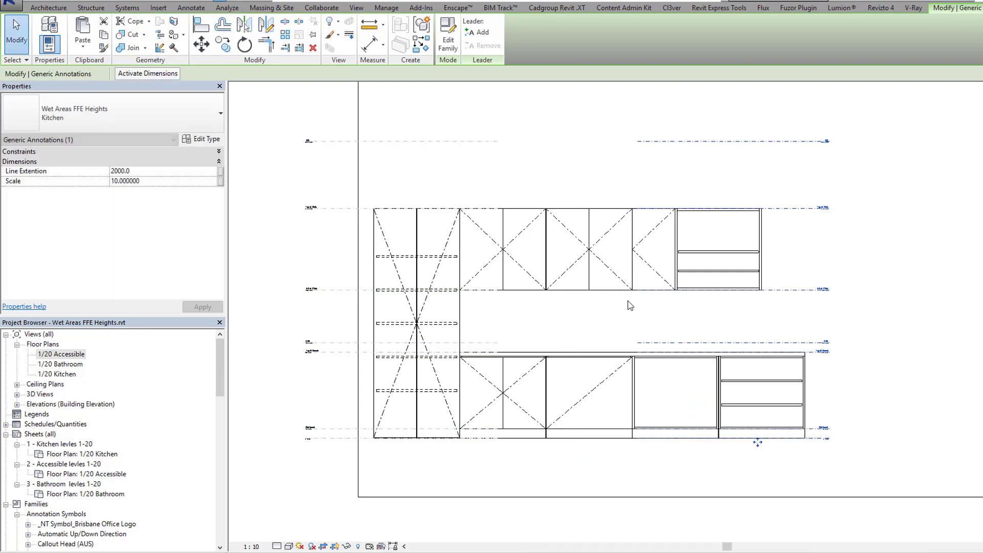
Step: Nudge the mirrored height annotation right so its labels sit further outside the end of the cabinets
key("Right")
key("Right")
key("Right")
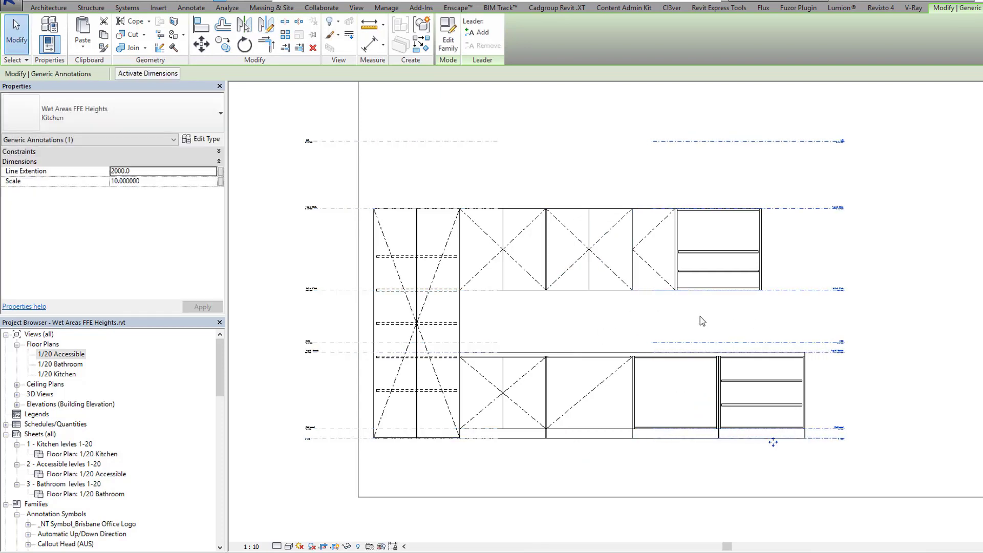
key("Right")
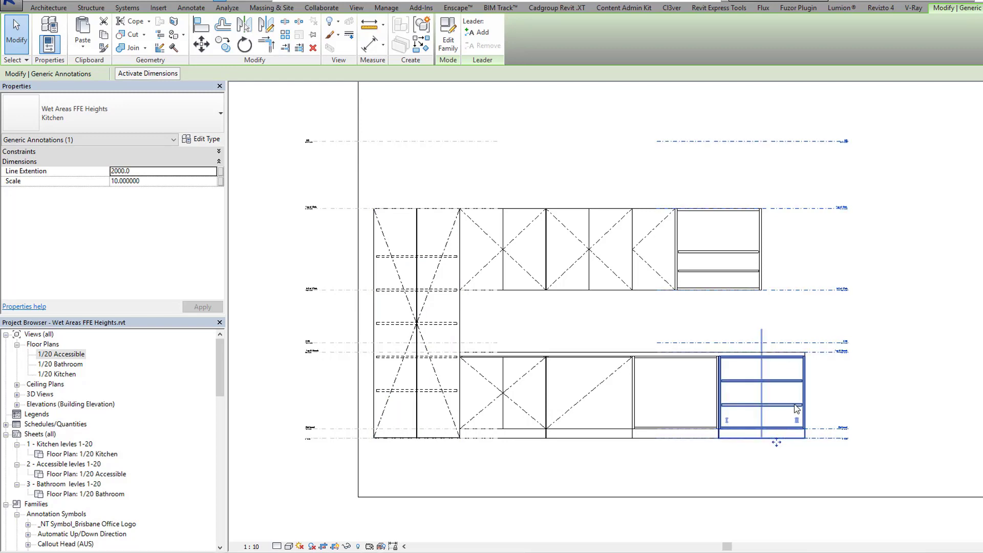
scroll(796, 408, "up", 1)
middle_click_drag(737, 337, 786, 333)
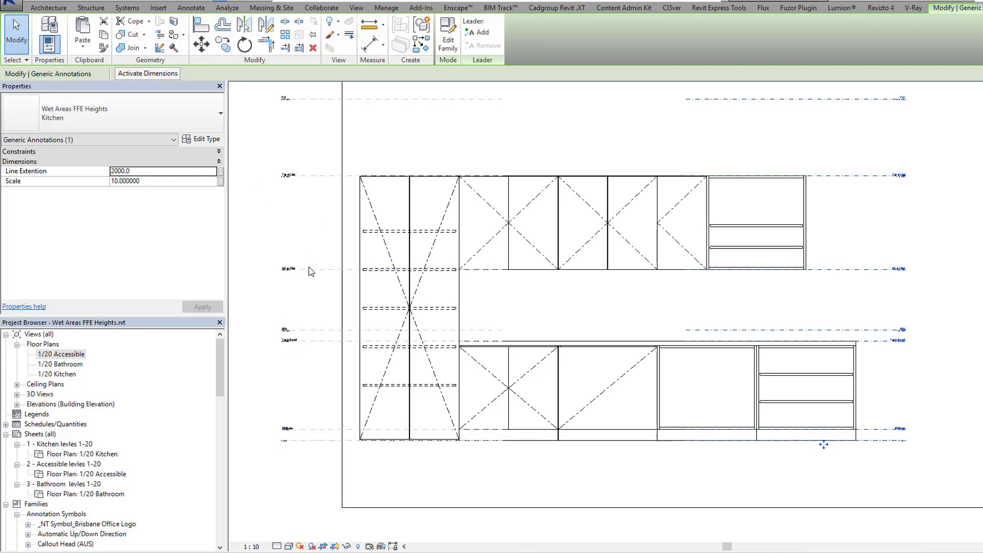
Step: Change the original height annotation to type Accessible Toilets 1 and the mirrored copy to Accessible Toilets 2
left_click(149, 110)
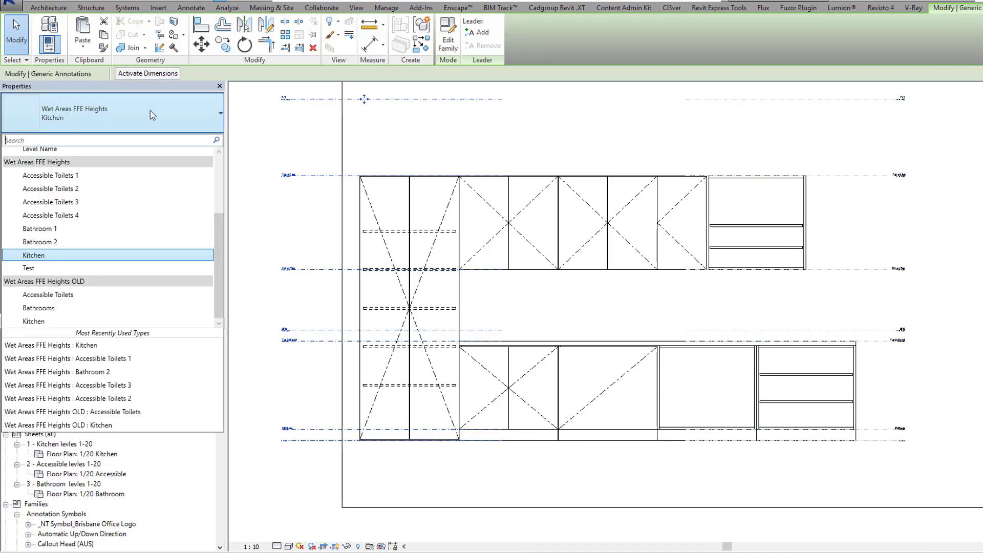
left_click(97, 178)
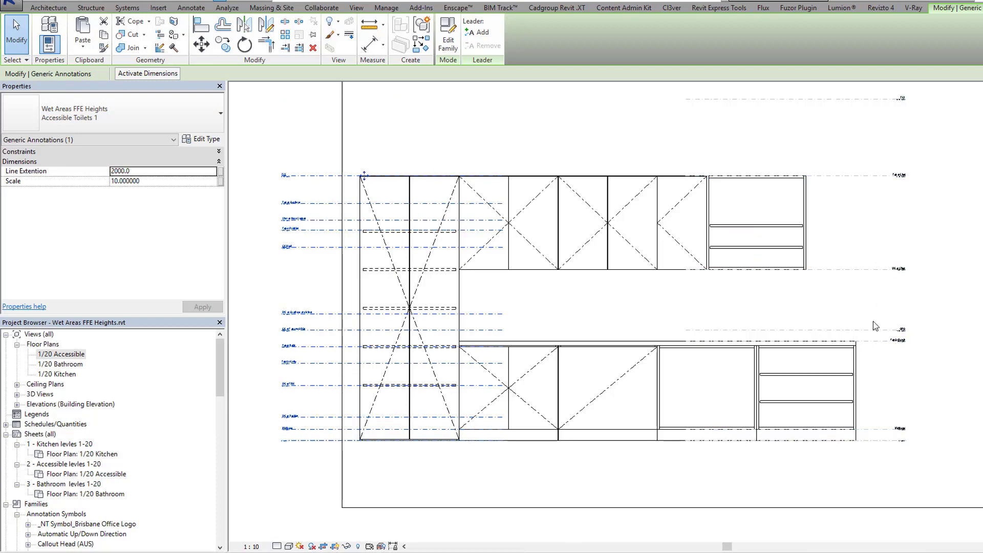
left_click(822, 329)
left_click(149, 109)
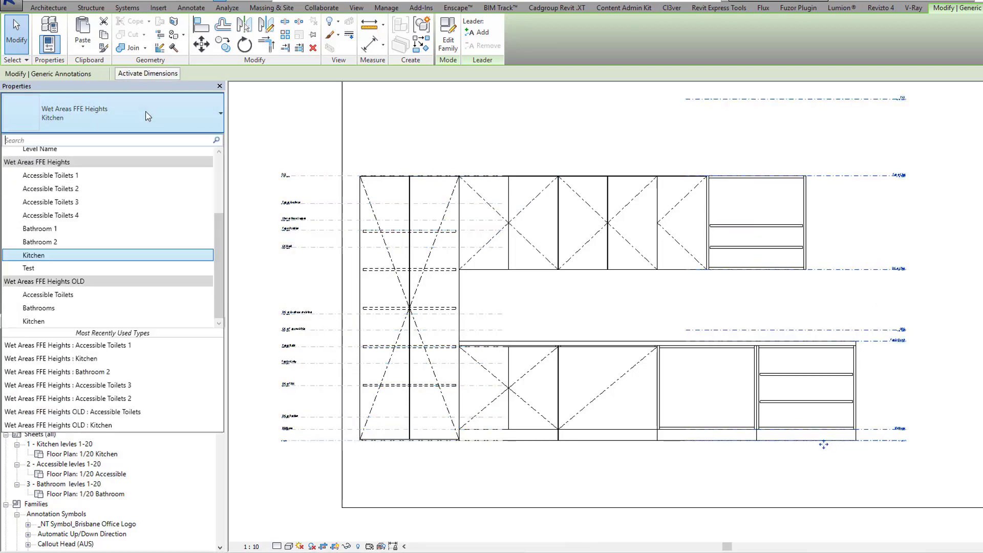
left_click(98, 188)
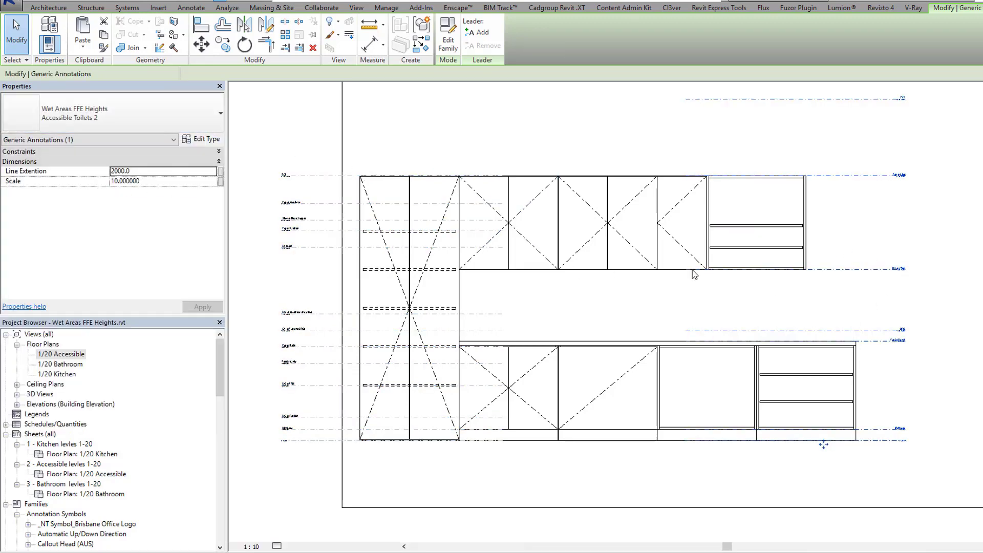
Step: Select both height annotations and temporarily isolate them in the elevation
left_click(312, 319, "ctrl")
key("h")
key("i")
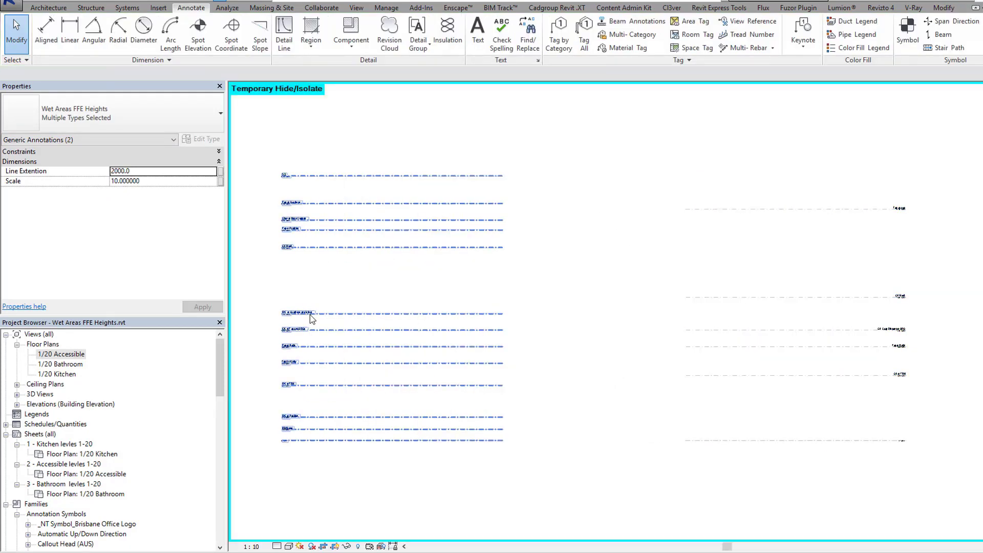
Step: Nudge the Accessible Toilets 2 annotation left until its lines overlap those of the Accessible Toilets 1 annotation
left_click(751, 297)
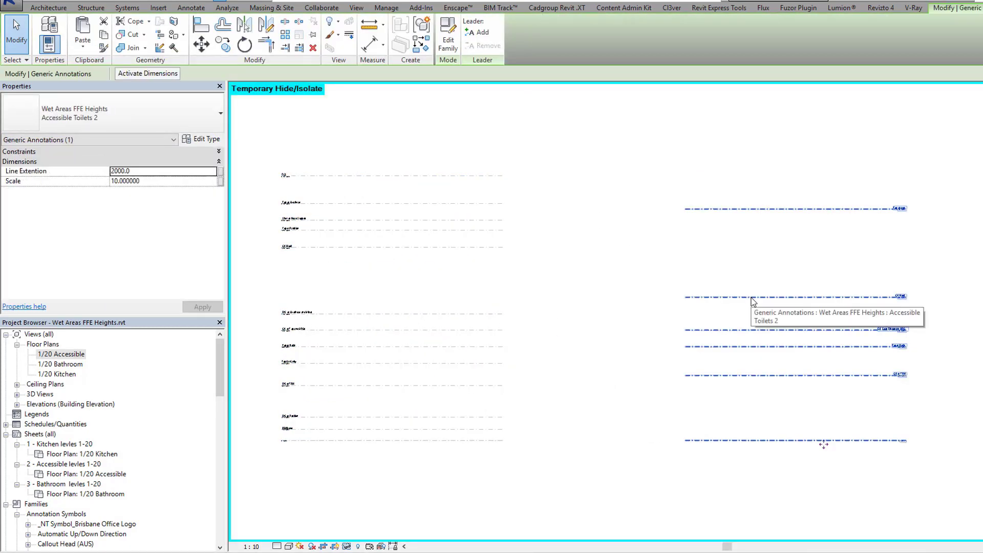
key("Left")
key("Left")
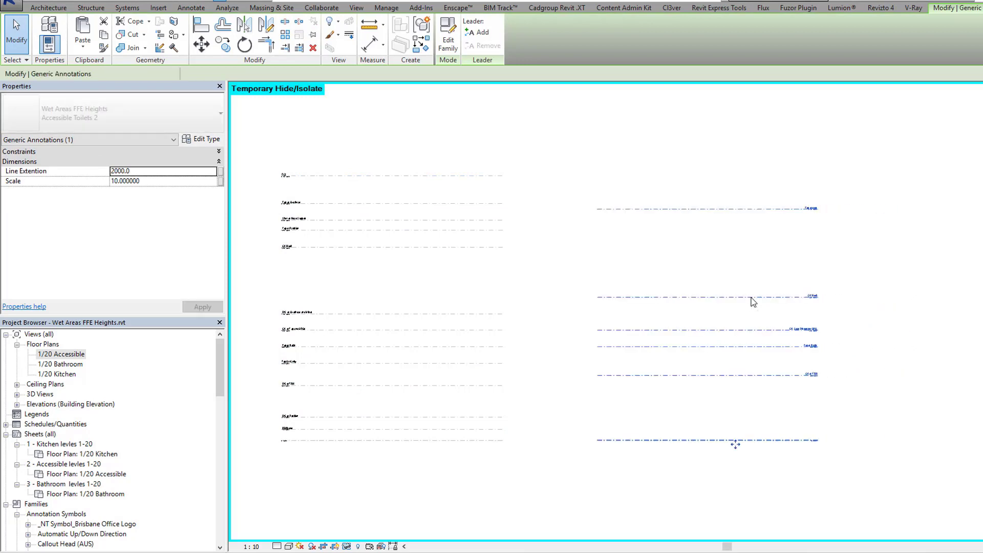
key("Left")
key("Left")
key("Left")
key("Left")
key("Left")
key("Left")
key("Left")
key("Left")
scroll(505, 365, "up", 2)
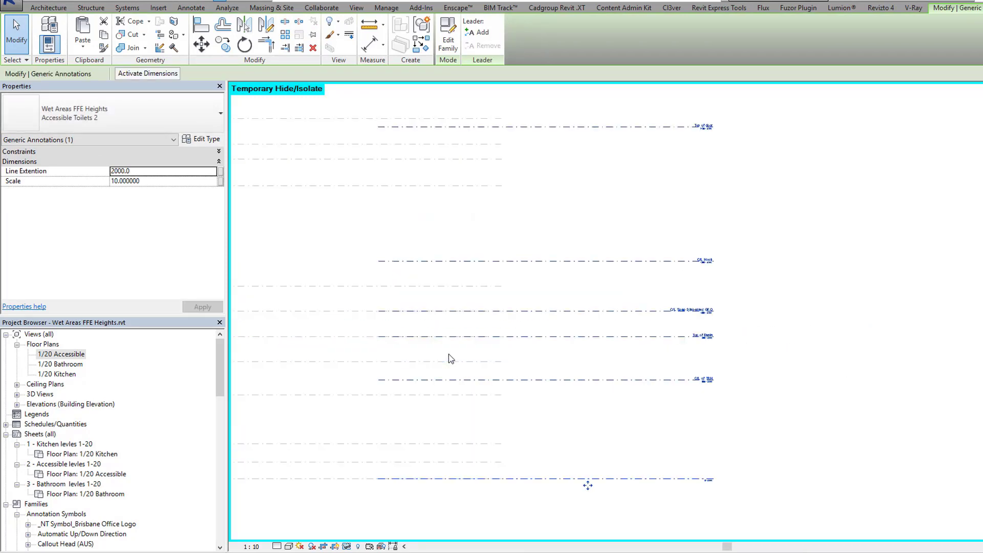
Step: Compare the height labels of the Accessible Toilets 1 annotation with those of the mirrored Accessible Toilets 2 annotation
scroll(548, 327, "up", 2)
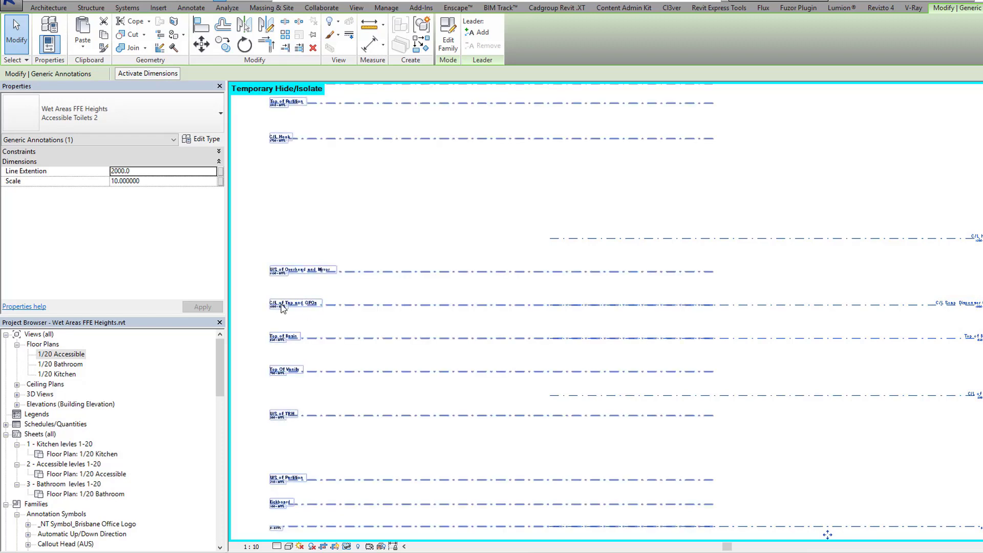
mouse_move(982, 318)
middle_mouse_down()
mouse_move(557, 336)
mouse_move(549, 364)
middle_mouse_up()
scroll(578, 335, "down", 1)
left_click(560, 315)
scroll(560, 316, "down", 2)
left_click(507, 329)
scroll(506, 330, "up", 1)
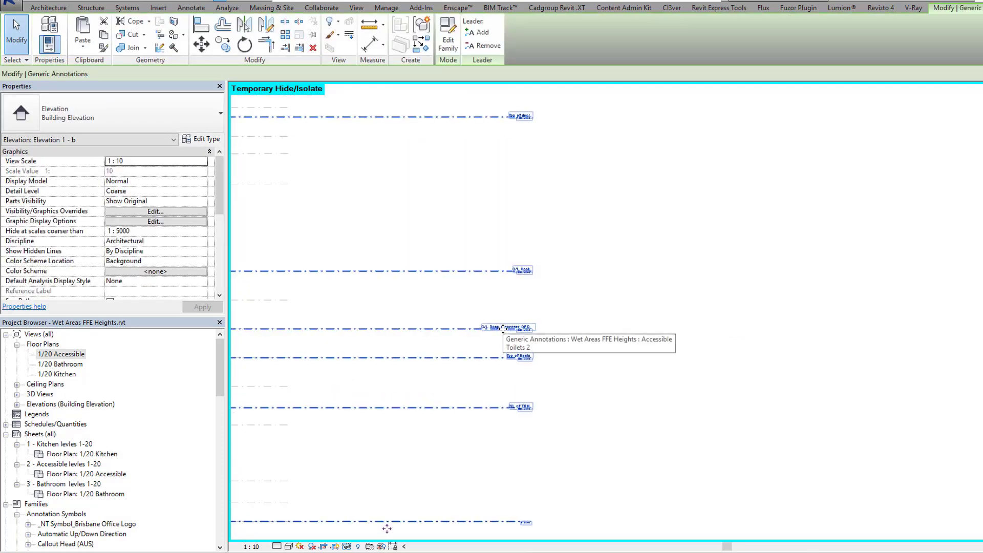
Step: Copy the Accessible Toilets 2 height annotation and place the copy just to the right of the original
key("c")
key("o")
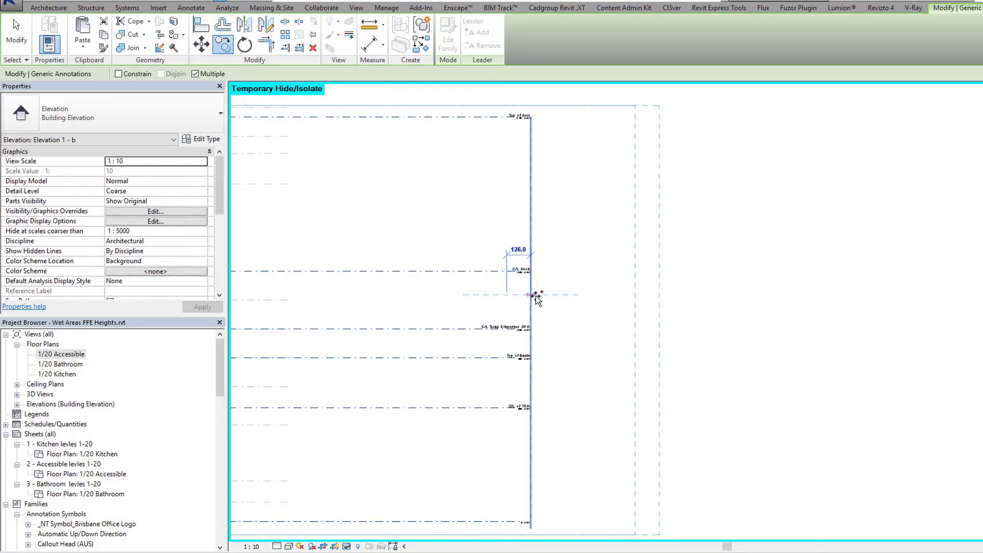
left_click(521, 296)
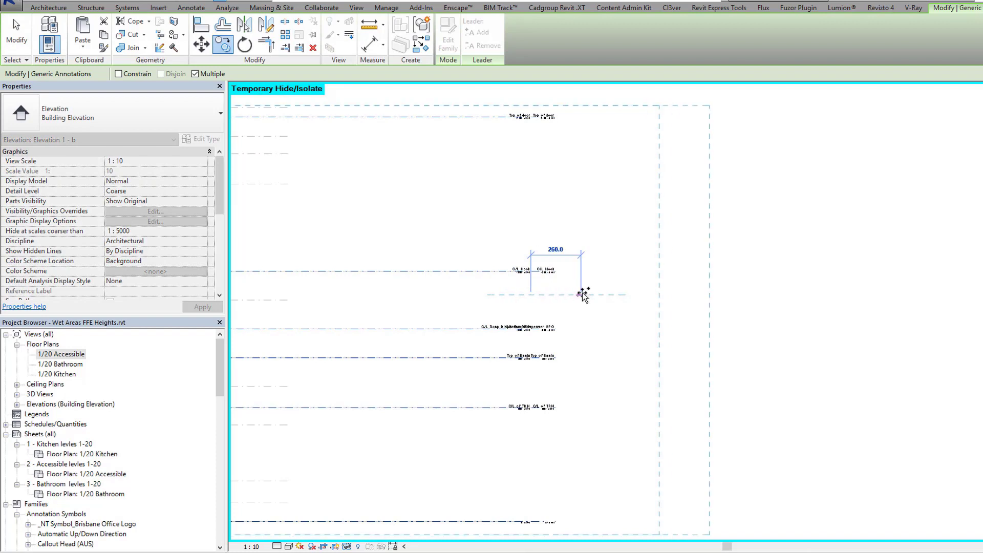
key("Escape")
left_click_drag(548, 327, 588, 322)
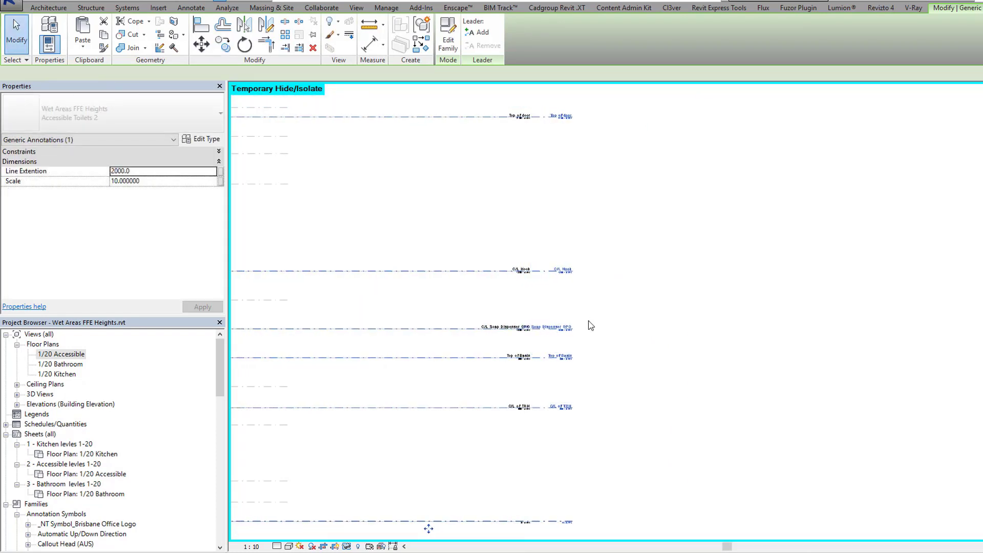
Step: Set the Line Extention of the copied height annotation to 500
left_click(161, 173)
type("5.")
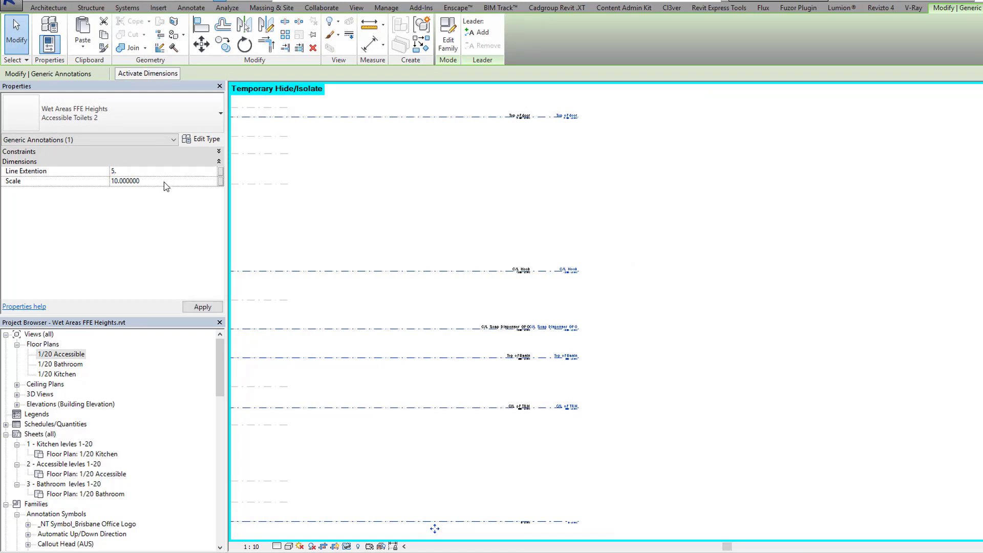
key("BackSpace")
type("00")
left_click(354, 191)
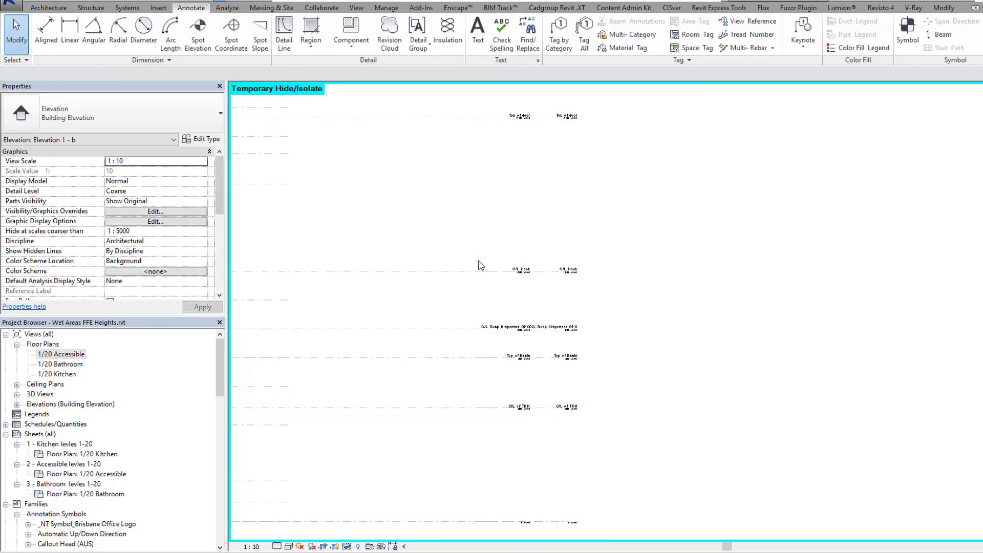
Step: Shorten the copied annotation's Line Extention to 200 and change its type to Accessible Toilets 3
left_click(539, 274)
left_click(153, 172)
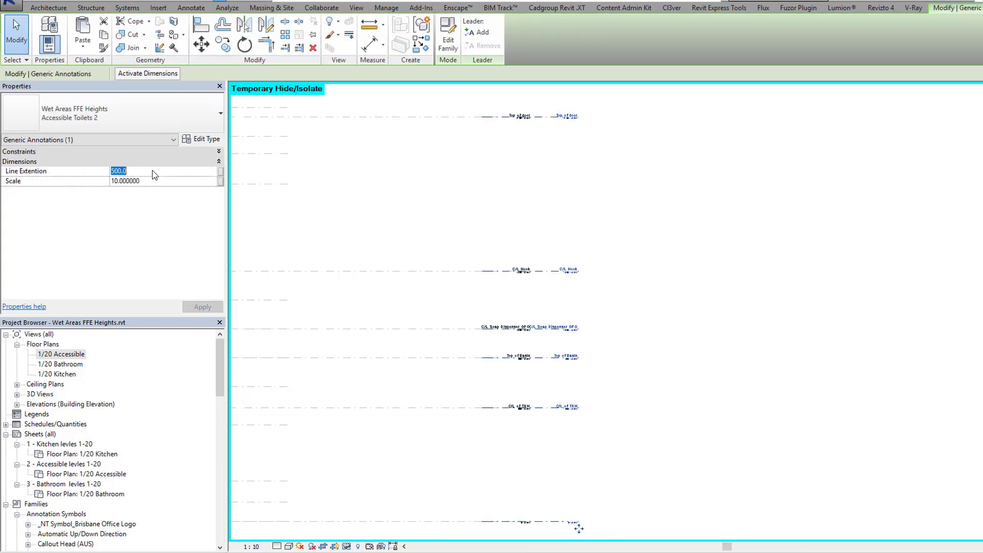
type("200")
scroll(547, 305, "up", 3)
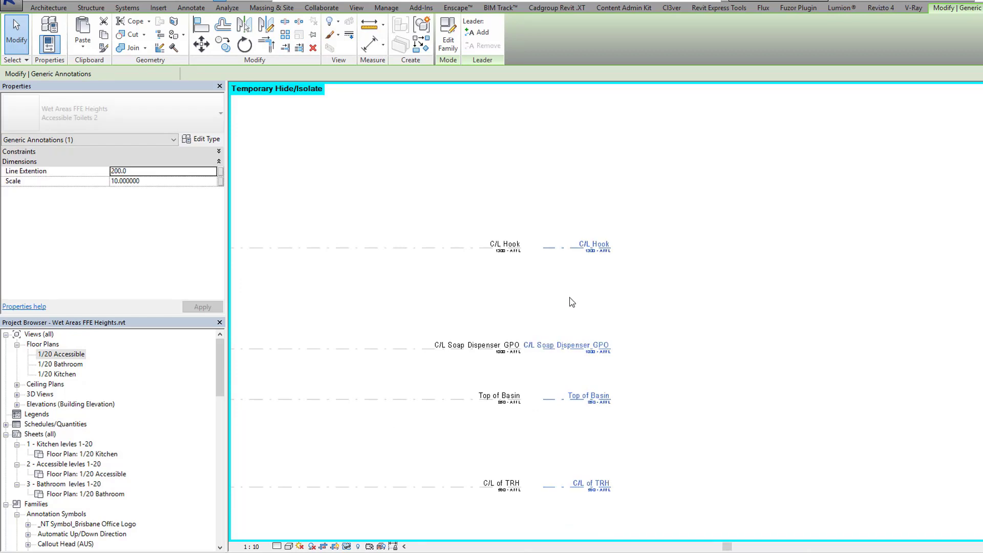
left_click(154, 118)
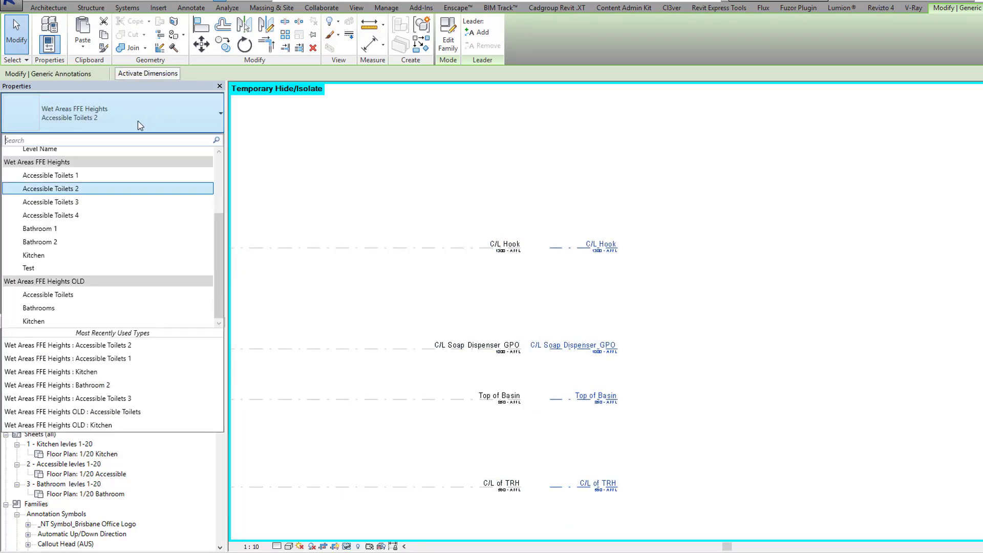
left_click(77, 202)
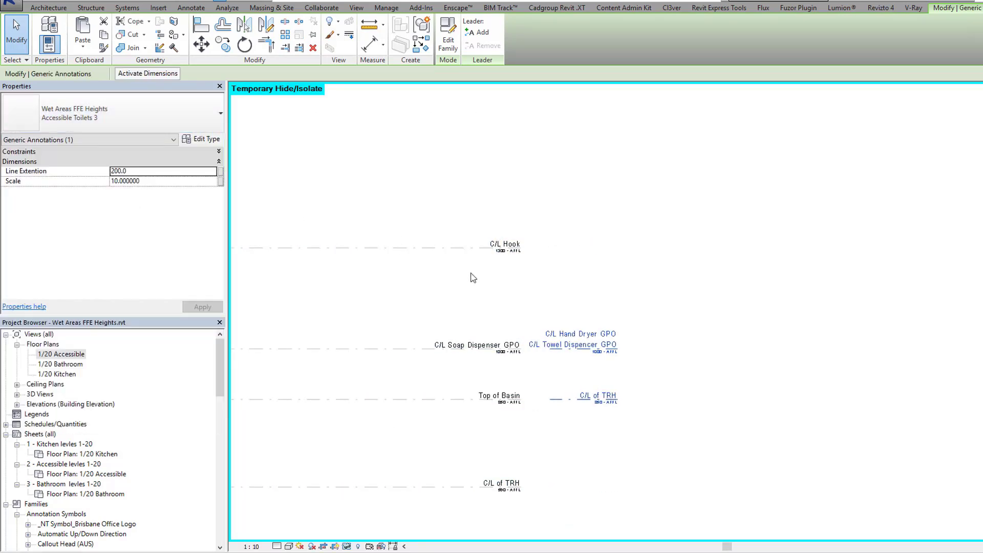
Step: Set the Line Extention of the Accessible Toilets 3 annotation to 300
middle_click_drag(471, 263, 469, 193)
scroll(533, 261, "up", 2)
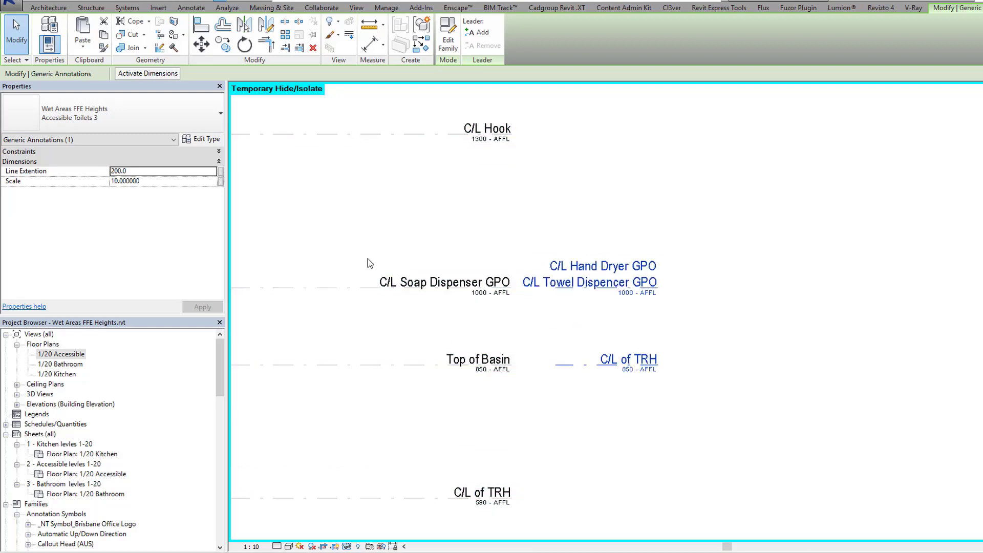
left_click(146, 172)
type("300")
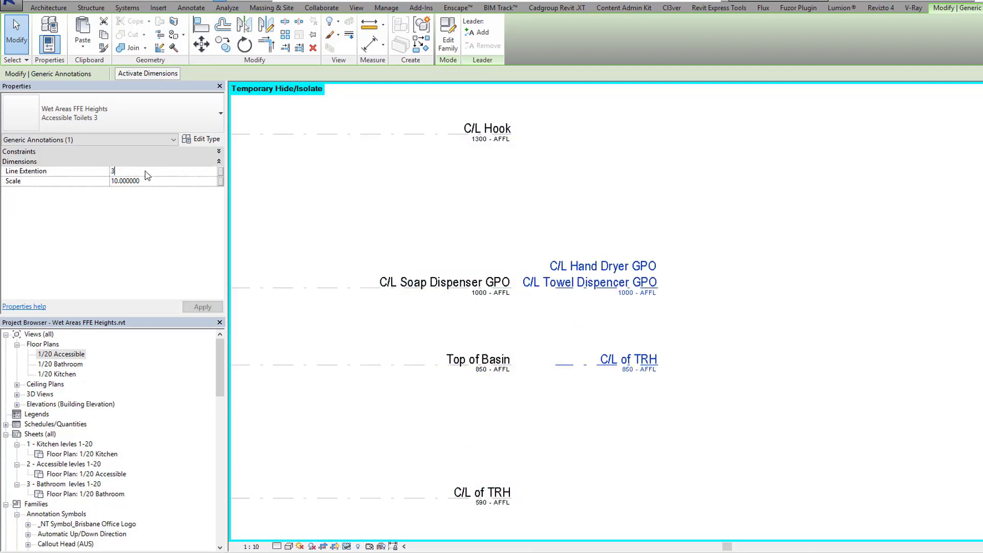
left_click(582, 199)
Step: Compare the Accessible Toilets 3 labels with the neighbouring Accessible Toilets 2 labels at the shared 1000 and 850 heights
scroll(616, 266, "down", 4)
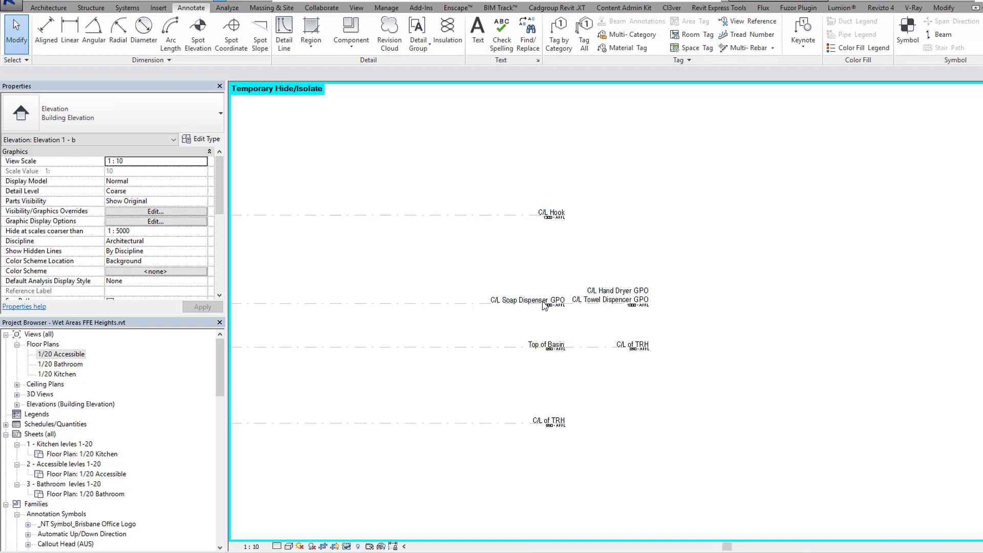
scroll(513, 286, "up", 3)
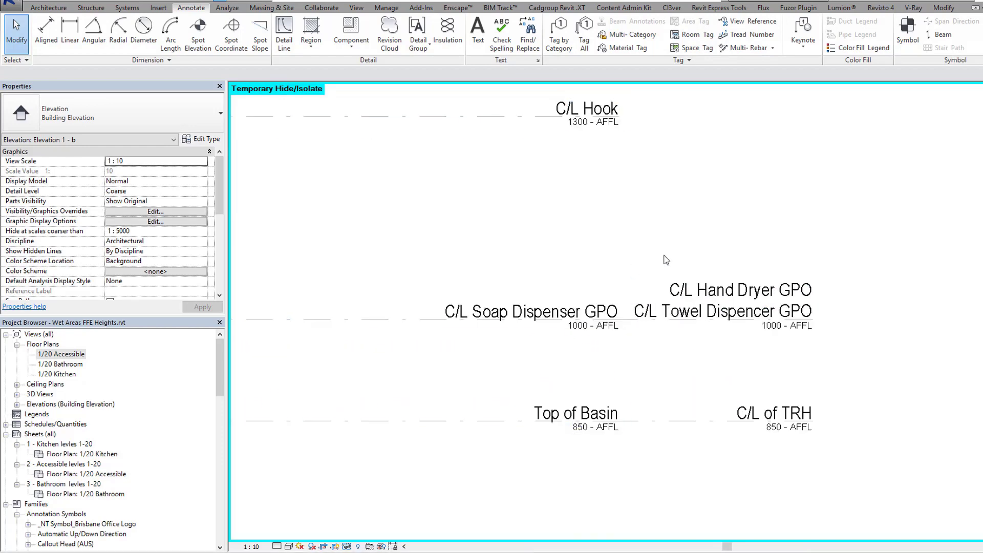
scroll(700, 286, "up", 3)
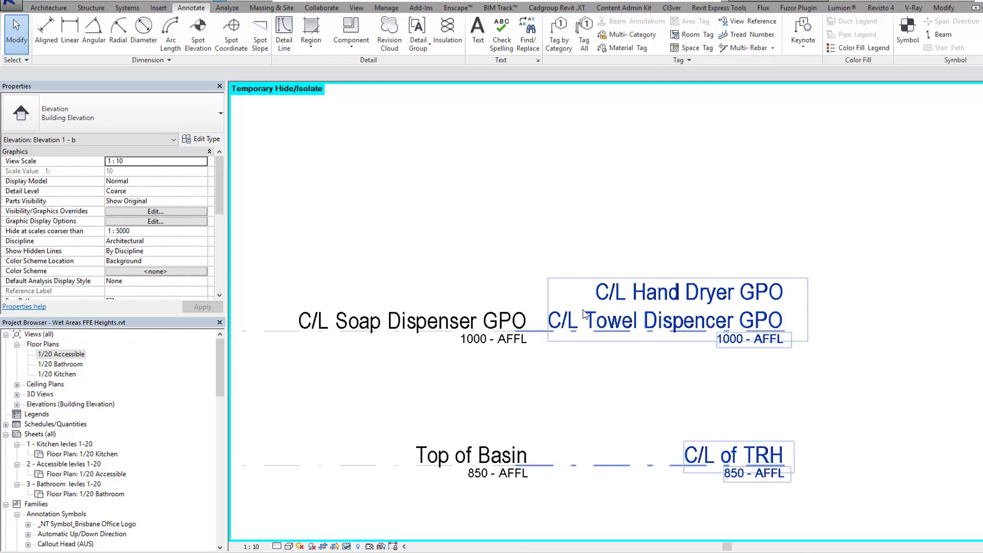
scroll(638, 297, "down", 3)
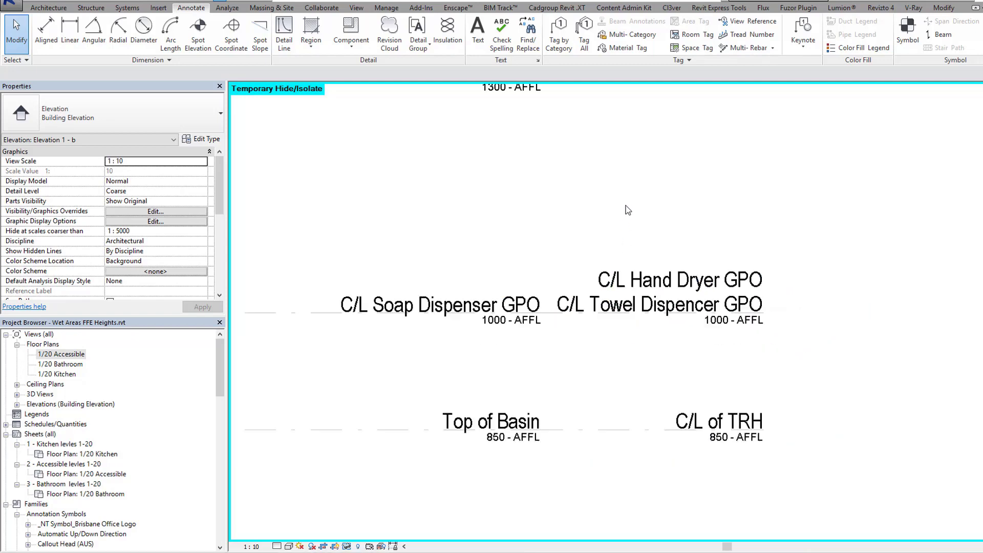
scroll(644, 345, "up", 1)
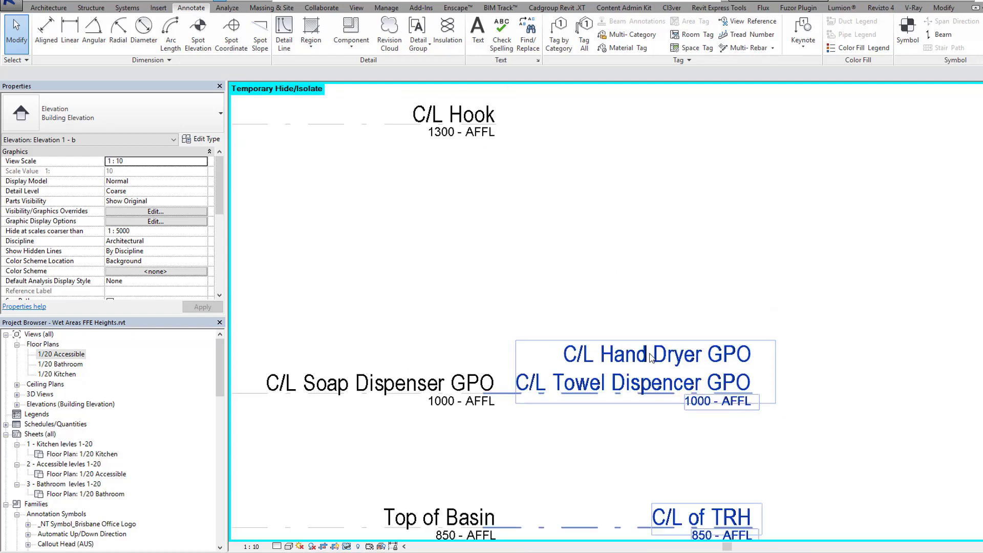
middle_click_drag(648, 353, 599, 308)
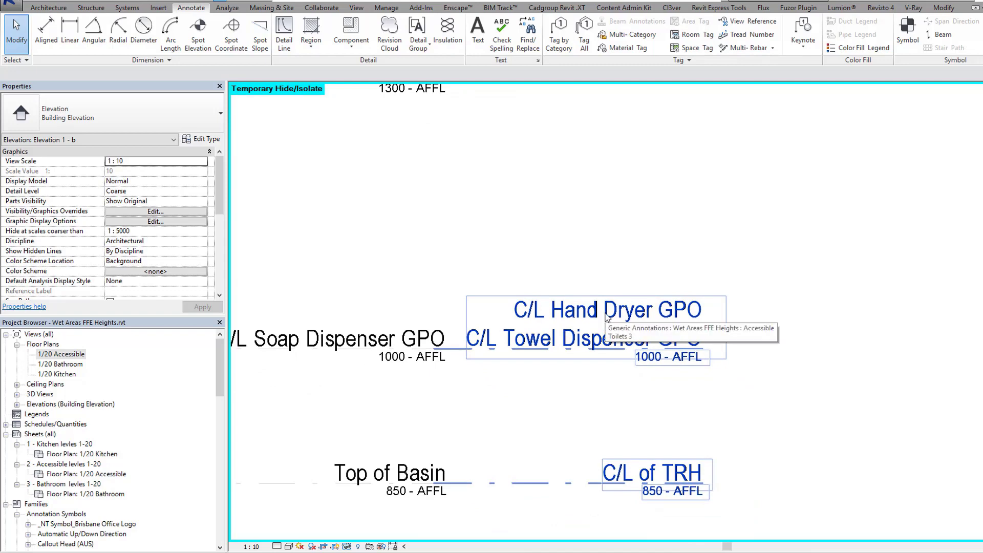
Step: Open the Wet Areas FFE Heights family, examine its height labels and control dimensions, and return to the project elevation
left_click(606, 313)
double_click(646, 311)
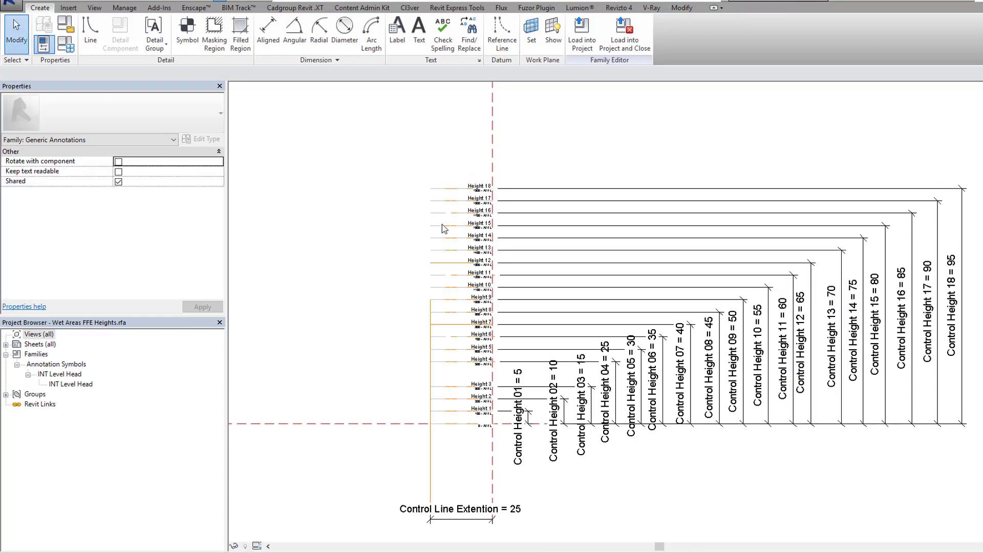
scroll(482, 430, "up", 2)
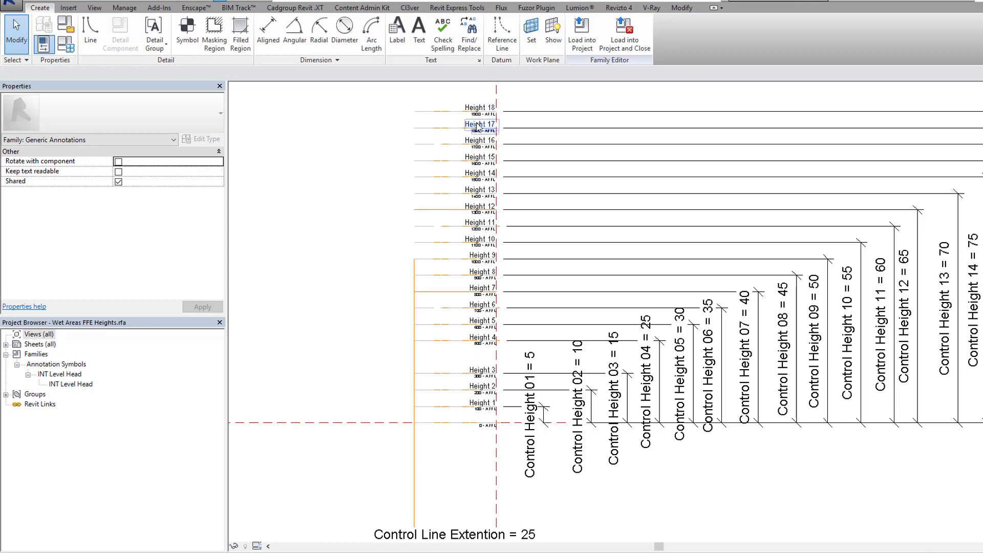
scroll(474, 183, "down", 1)
scroll(542, 476, "down", 1)
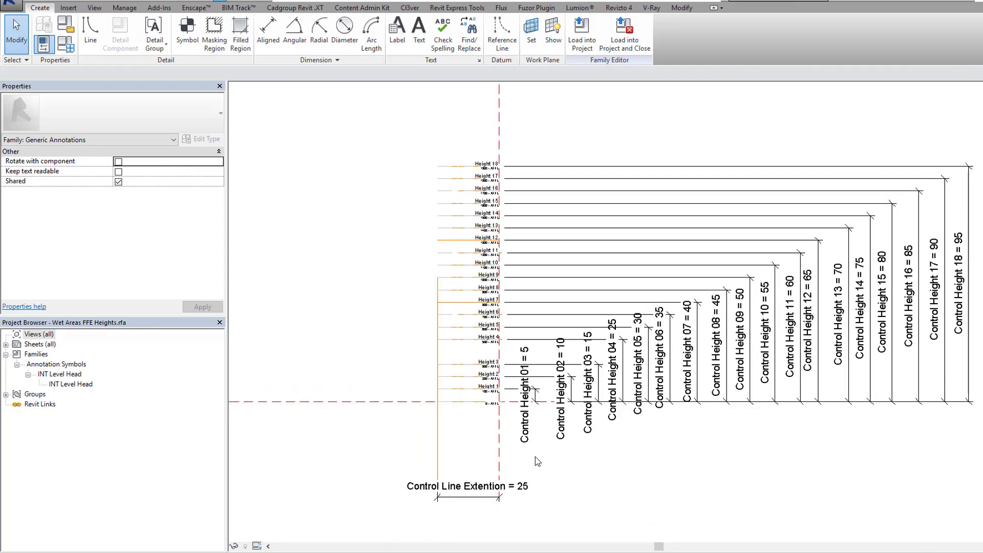
scroll(385, 348, "down", 1)
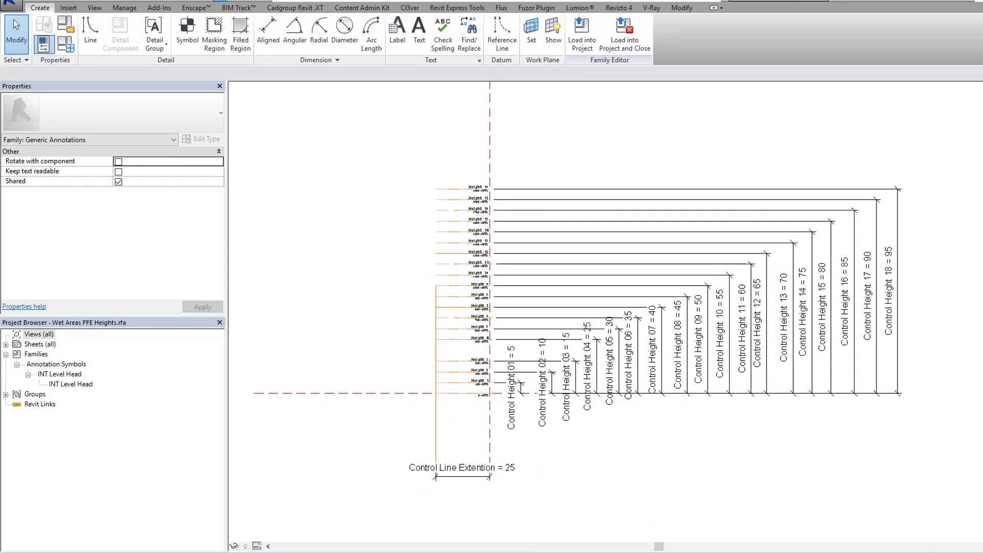
left_click(979, 77)
left_click(550, 291)
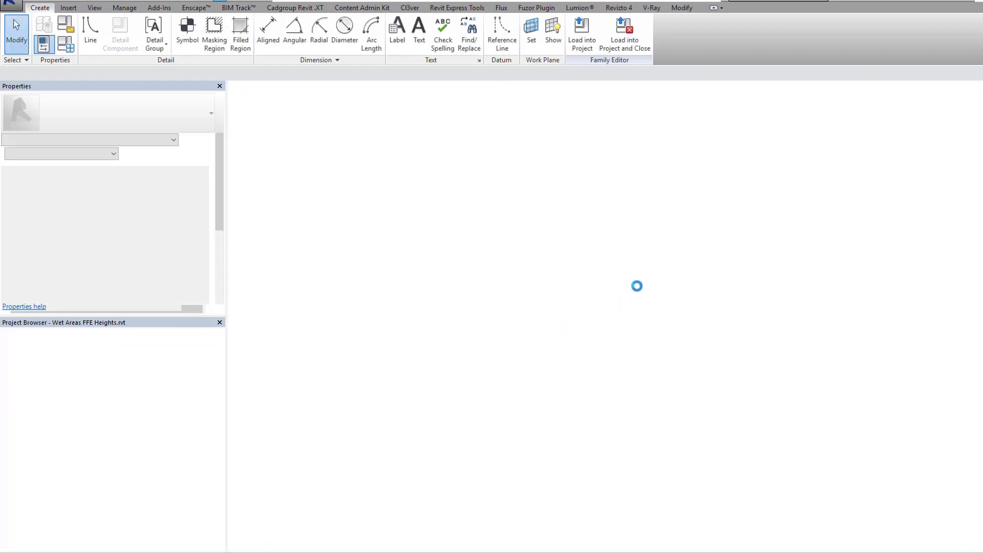
left_click(627, 325)
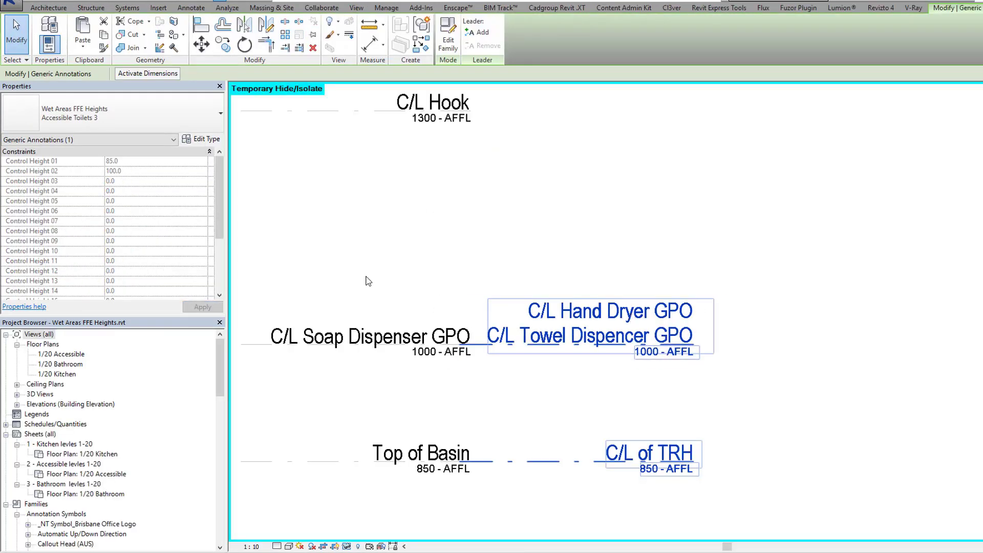
Step: Review the control heights and type parameters of the Accessible Toilets 3 annotation without changing them
left_click_drag(220, 169, 217, 229)
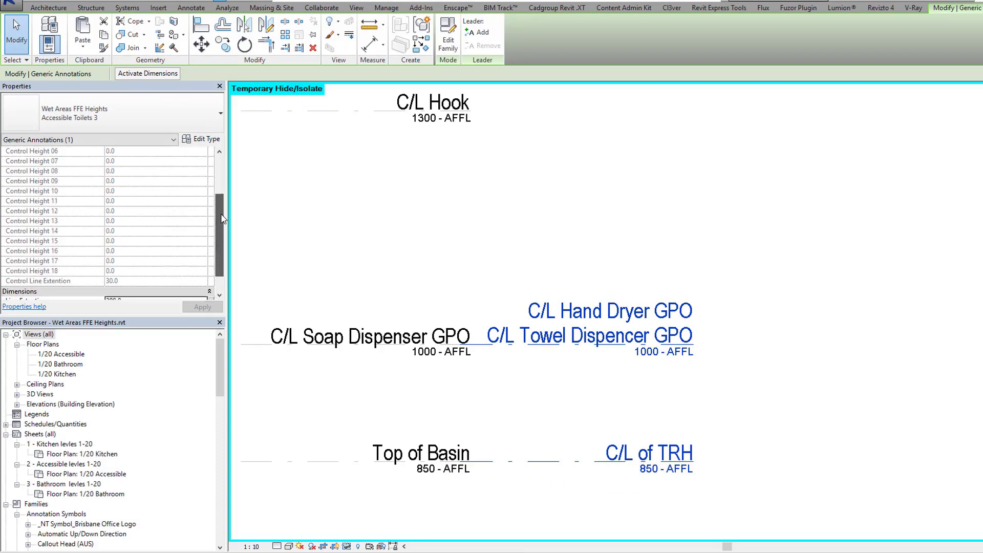
left_click(202, 141)
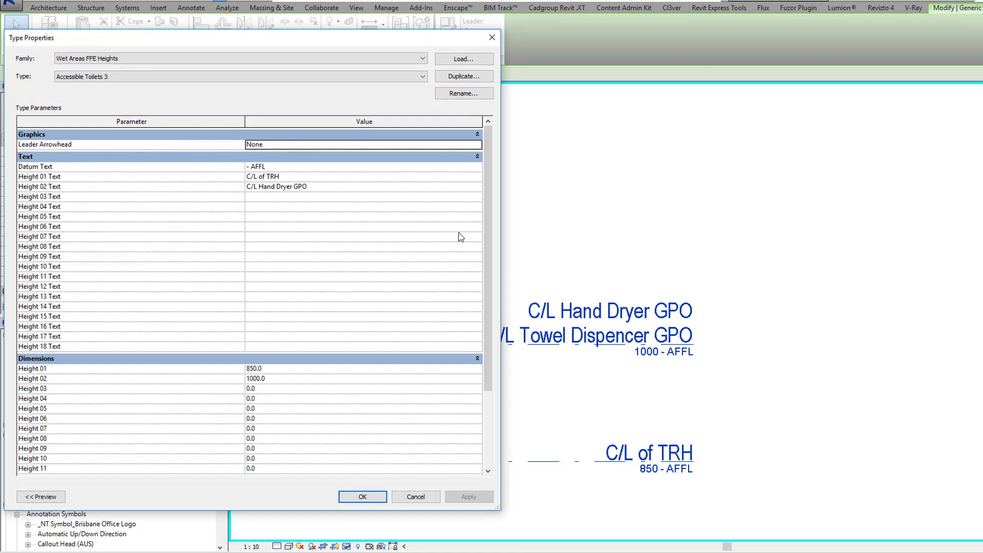
left_click_drag(499, 242, 376, 243)
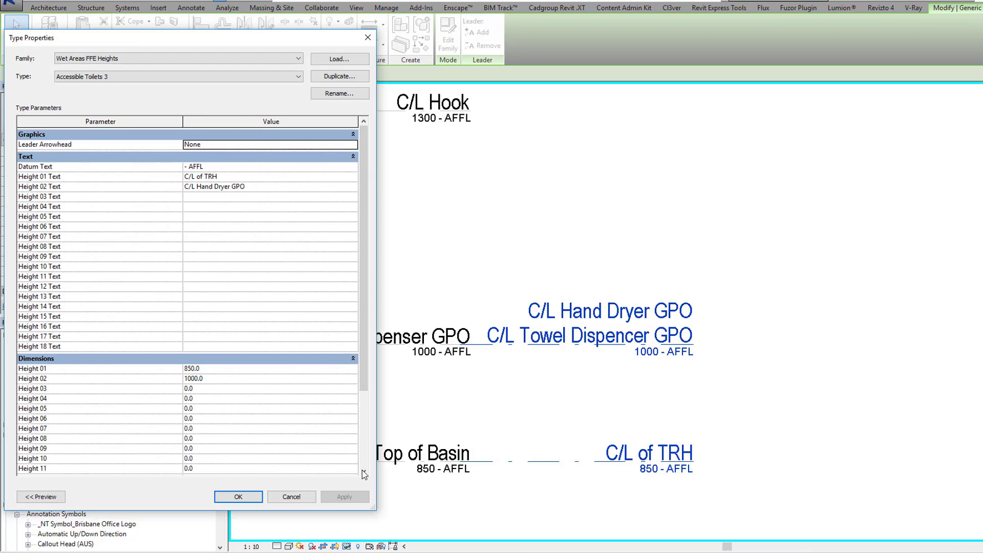
left_click(290, 496)
Step: Close the Accessible Toilets 3 type properties and open those of the neighbouring Accessible Toilets 2 annotation
scroll(588, 379, "down", 5)
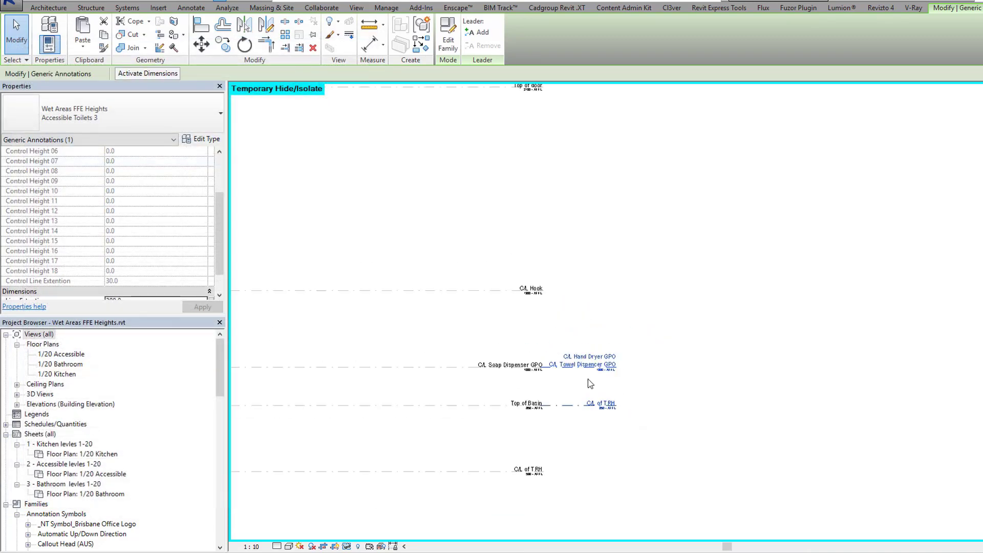
middle_click_drag(620, 373, 620, 377)
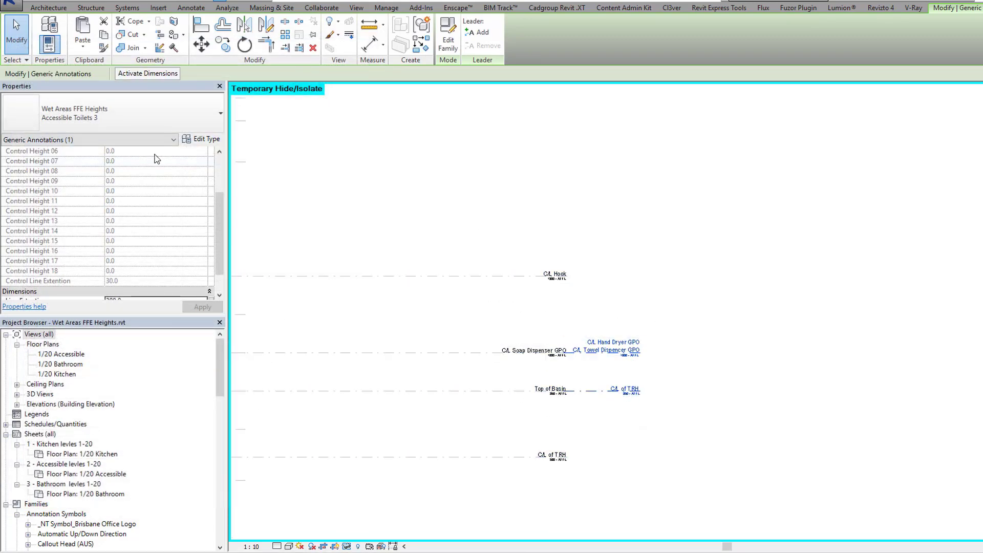
left_click(510, 359)
scroll(534, 275, "down", 1)
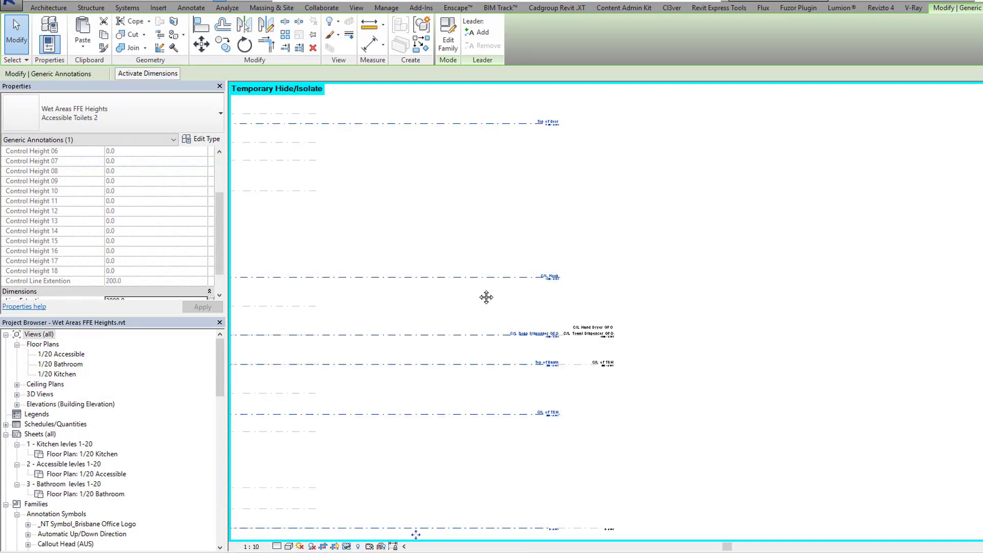
middle_click_drag(485, 297, 487, 328)
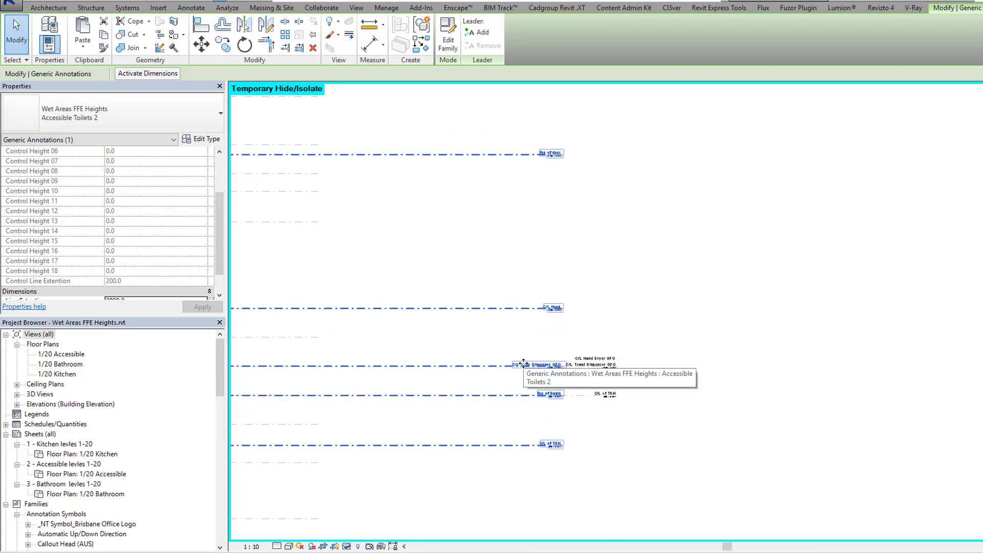
scroll(499, 361, "up", 2)
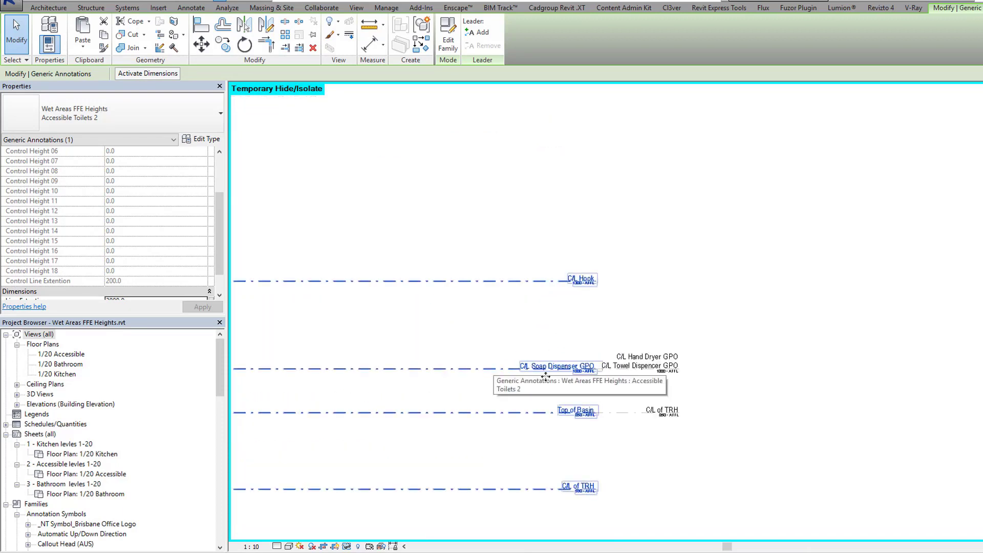
scroll(546, 377, "up", 3)
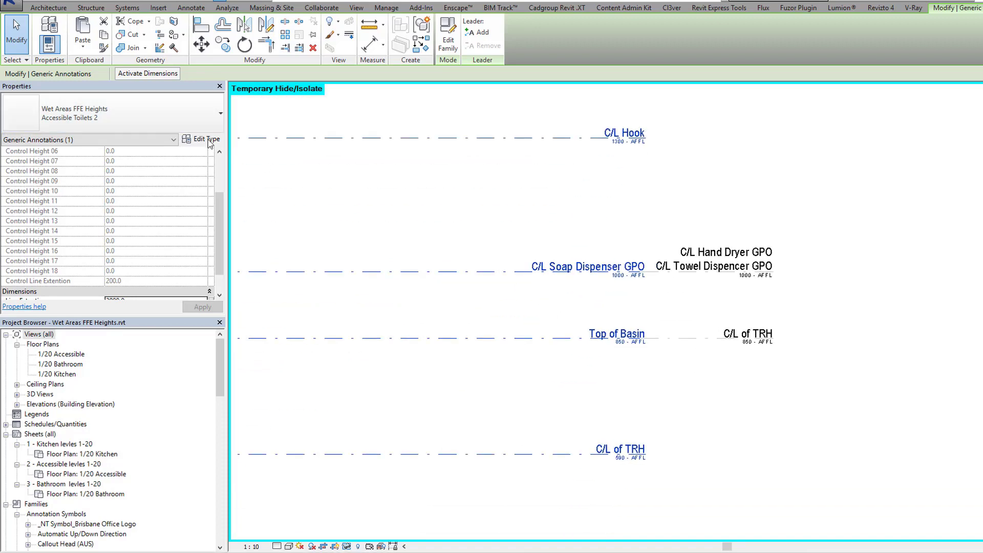
left_click(207, 139)
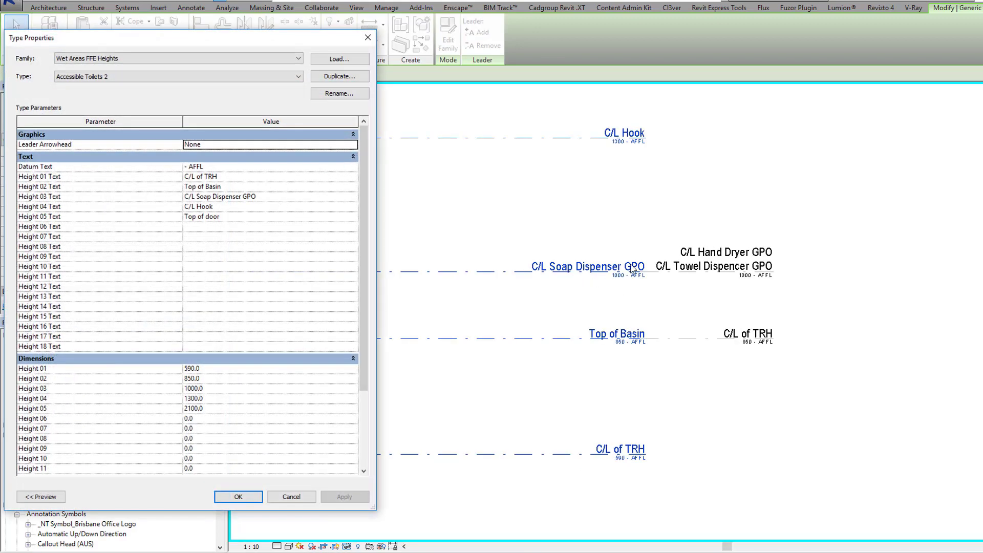
Step: Append "C/L Hand Dryer GPO" to the Height 03 Text of the Accessible Toilets 2 type
left_click(281, 197)
left_click(281, 197)
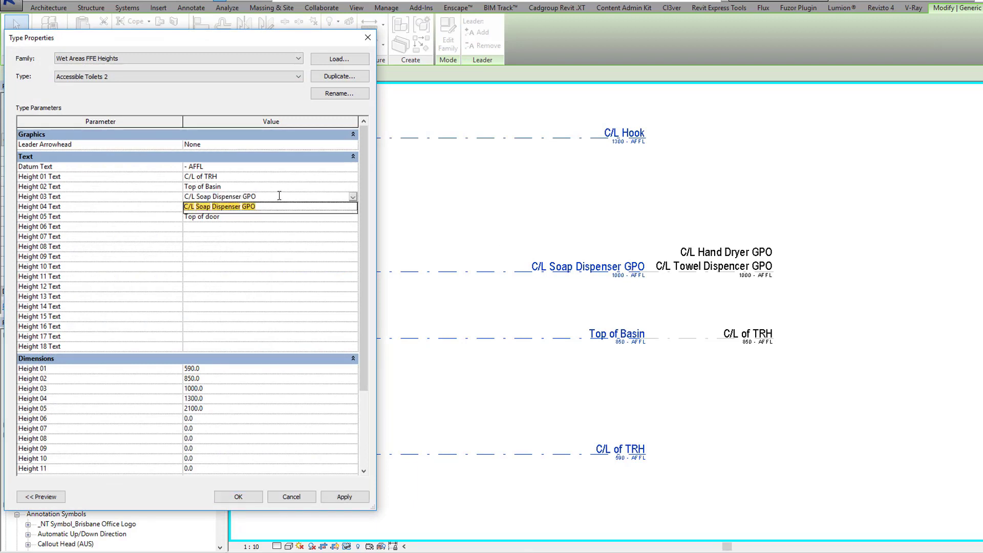
type("C/L Hand Dryer GPO")
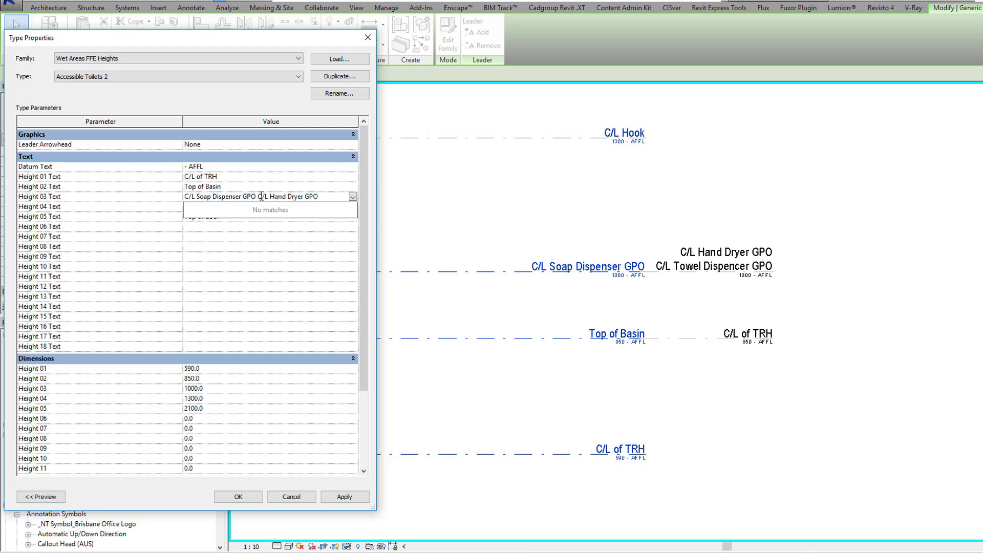
Step: Split the Height 03 Text into two lines, C/L Soap Dispenser GPO above C/L Hand Dryer GPO
left_click(261, 197)
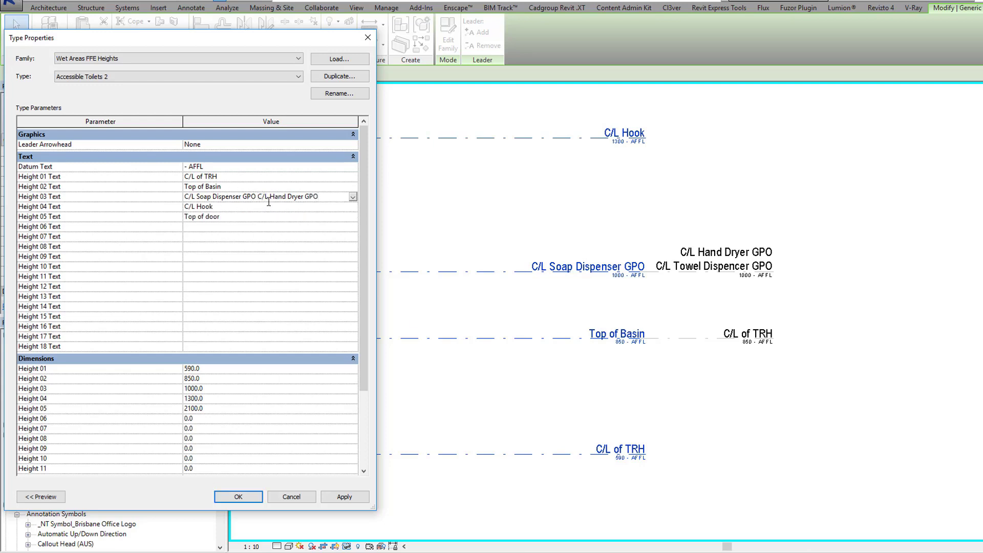
key("BackSpace")
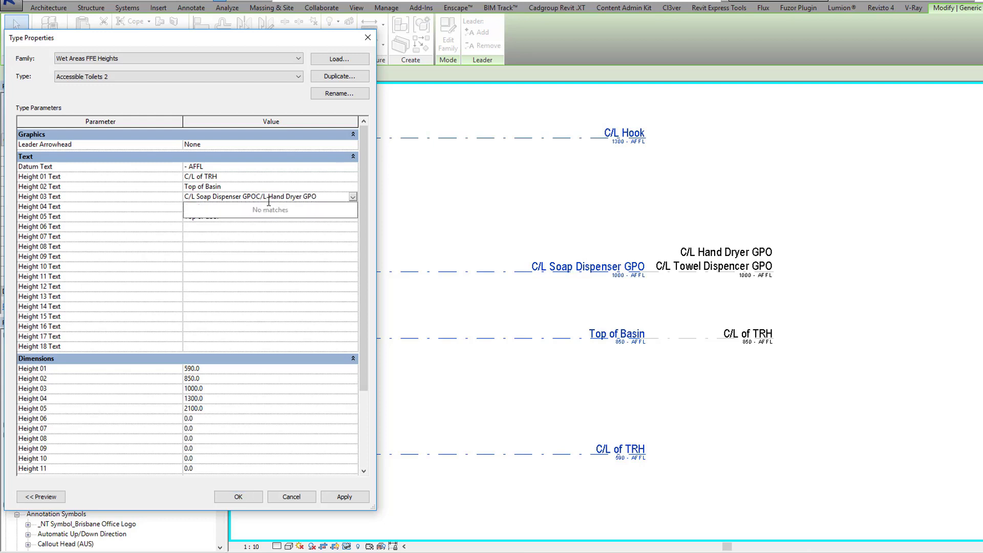
key("shift+Home")
key("BackSpace")
left_click(268, 197)
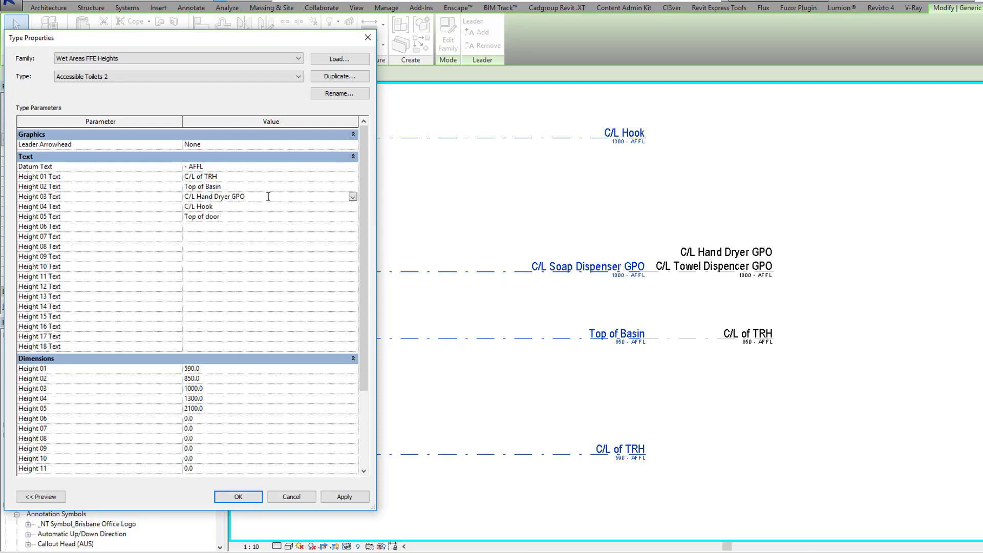
key("Return")
left_click(268, 196)
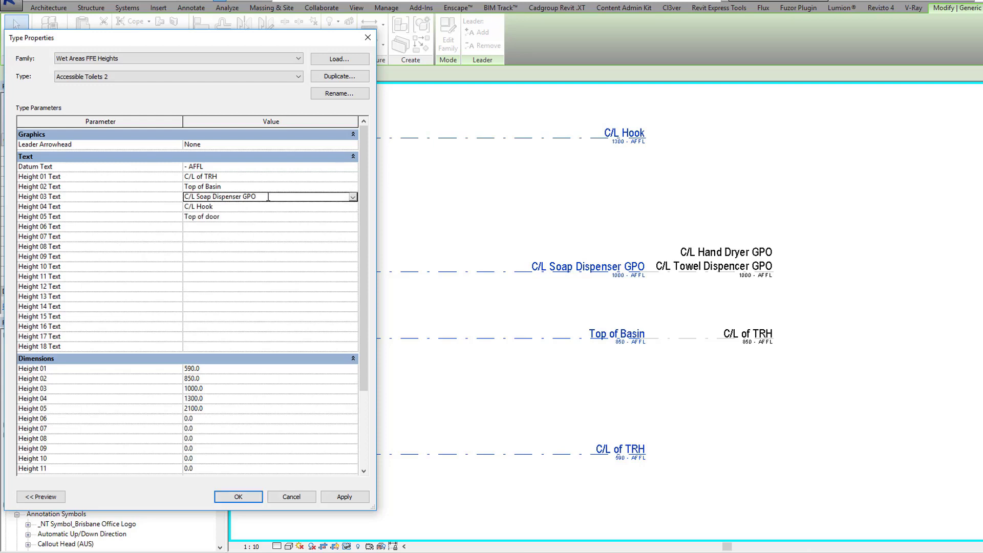
Step: Check both lines of the Height 03 Text value by moving back and forth between them
left_click(269, 196)
left_click(268, 196)
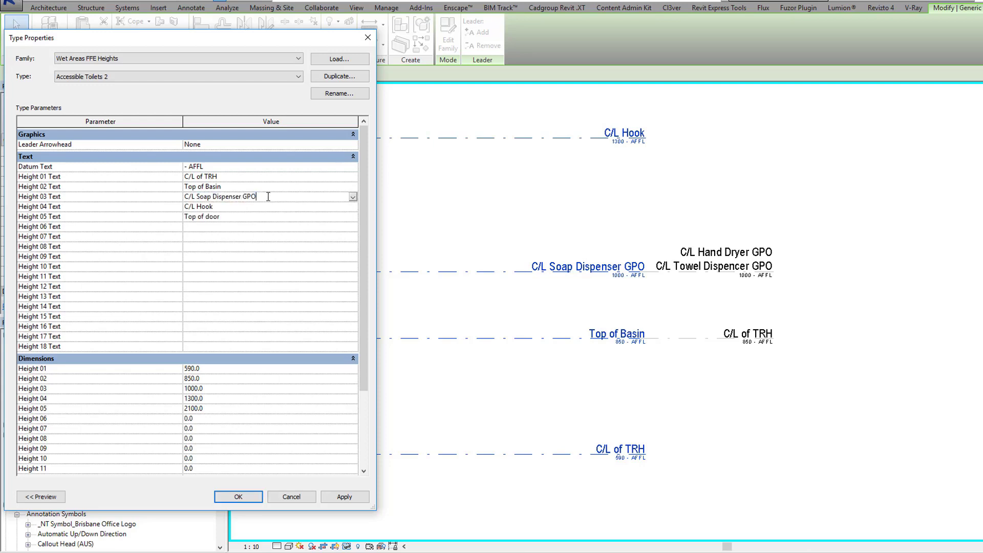
key("Up")
left_click(268, 196)
left_click(268, 197)
key("Down")
key("Down")
key("Up")
key("Down")
key("Up")
key("Down")
key("Up")
key("Down")
key("Up")
key("Down")
Step: Apply the Accessible Toilets 2 type changes and examine the stacked labels at the 1000 height in the elevation
left_click(342, 496)
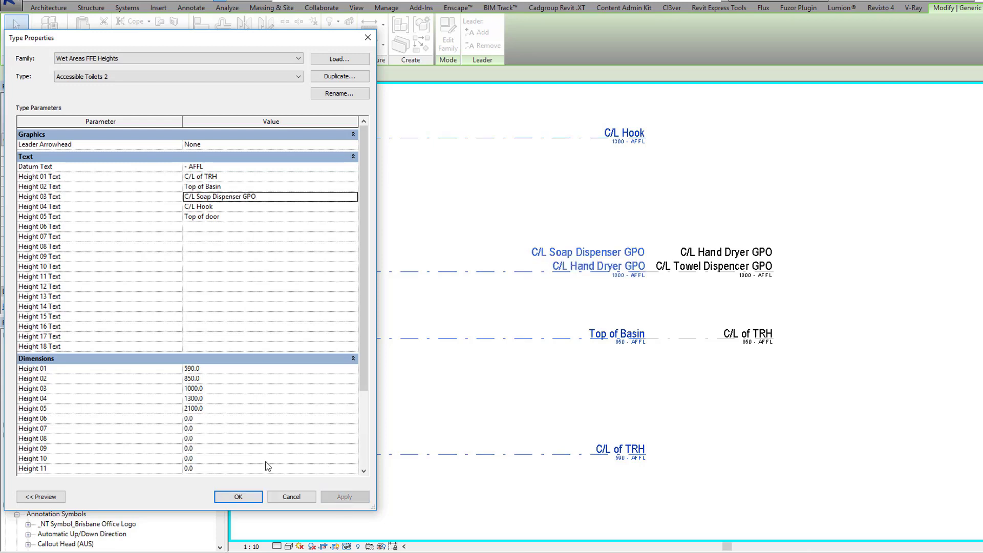
left_click(250, 496)
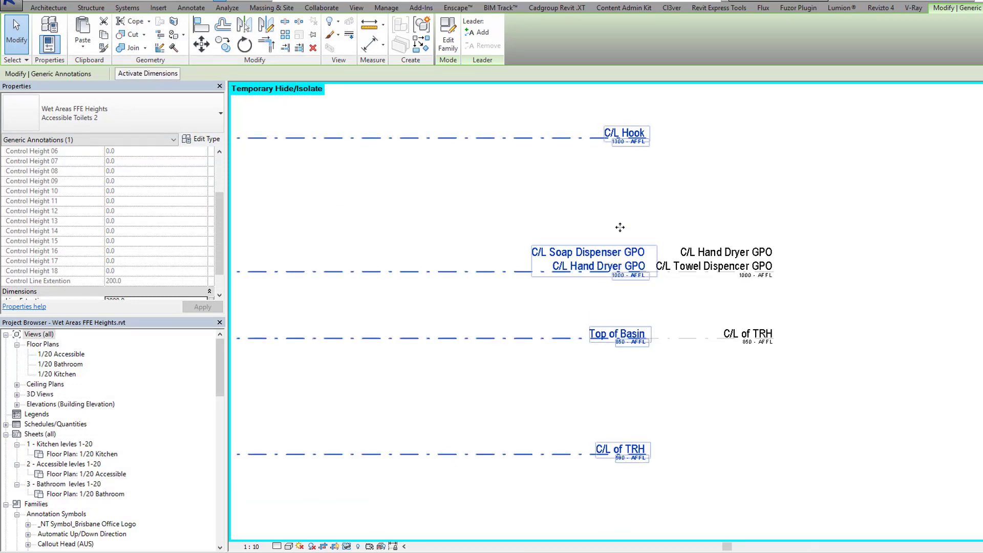
scroll(612, 281, "up", 3)
scroll(612, 282, "down", 5)
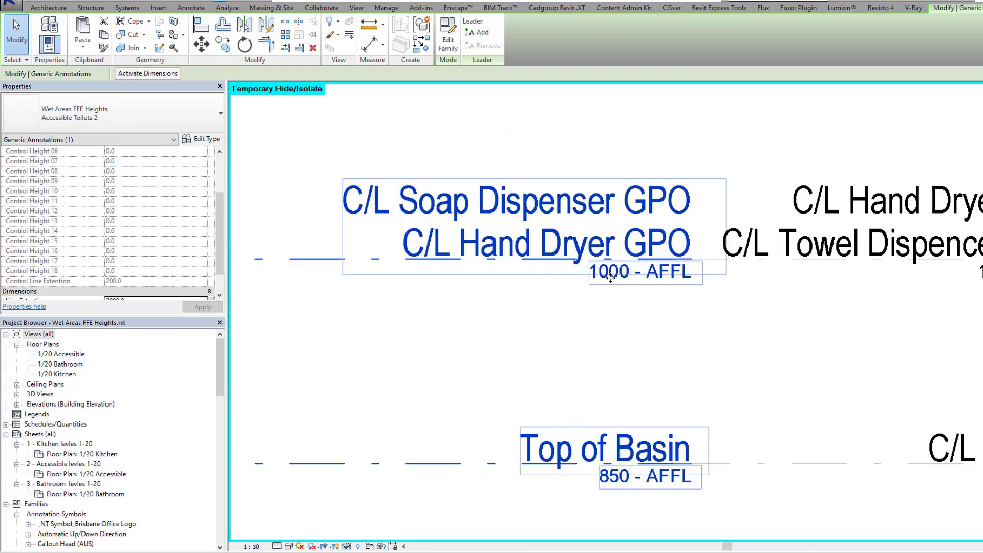
scroll(570, 237, "down", 5)
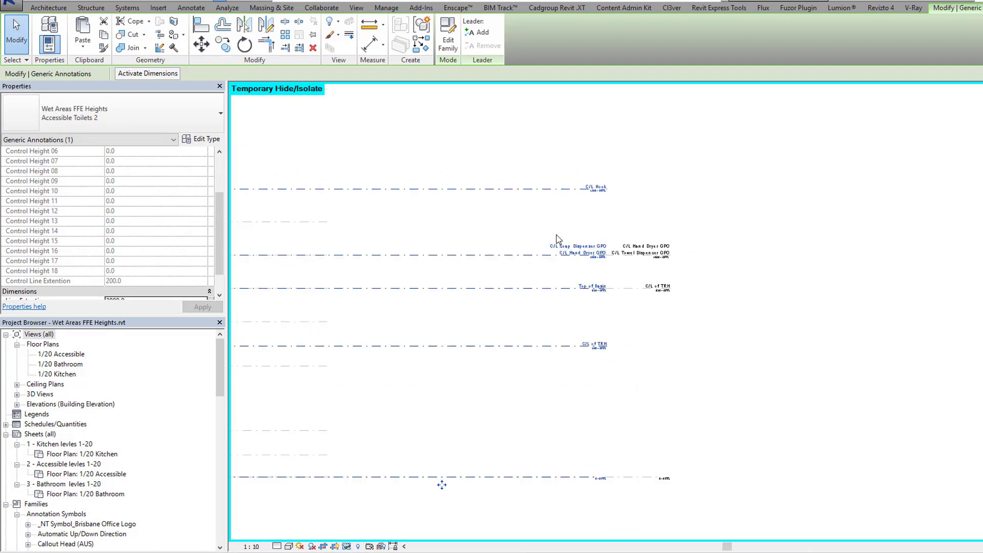
Step: Copy the Accessible Toilets 3 annotation horizontally to the empty area right of the original
mouse_move(548, 240)
middle_mouse_down()
mouse_move(425, 257)
mouse_move(489, 260)
middle_mouse_up()
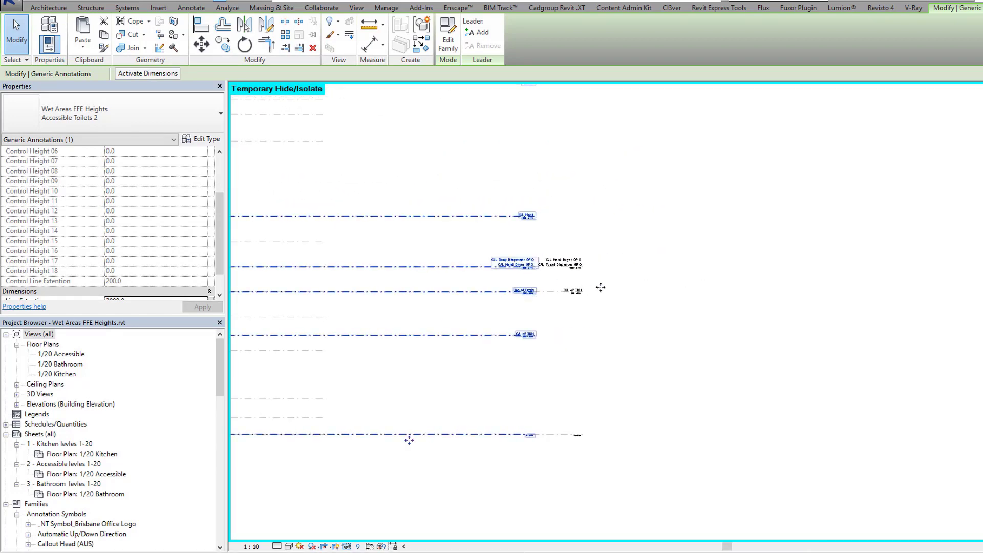
scroll(573, 258, "down", 3)
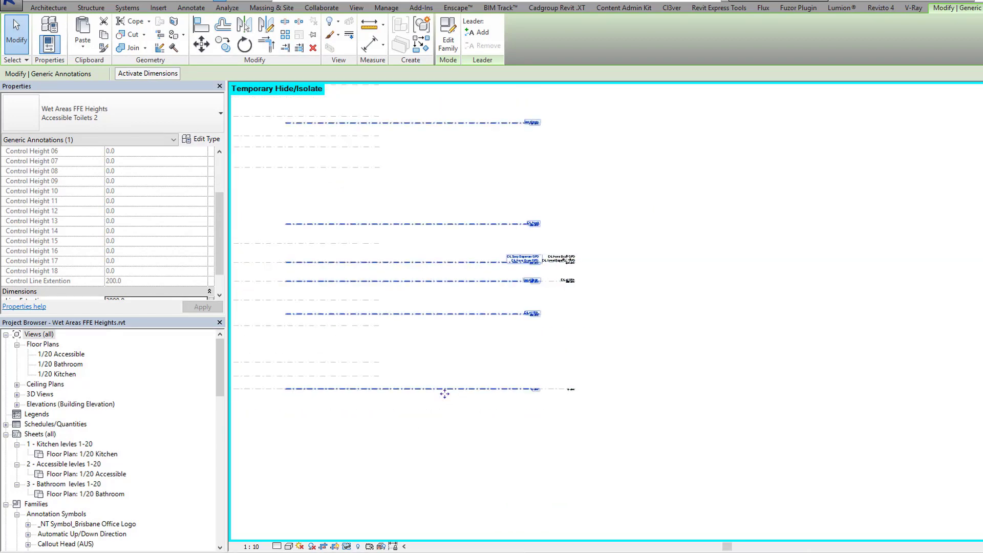
left_click(573, 256)
middle_click_drag(645, 229, 560, 232)
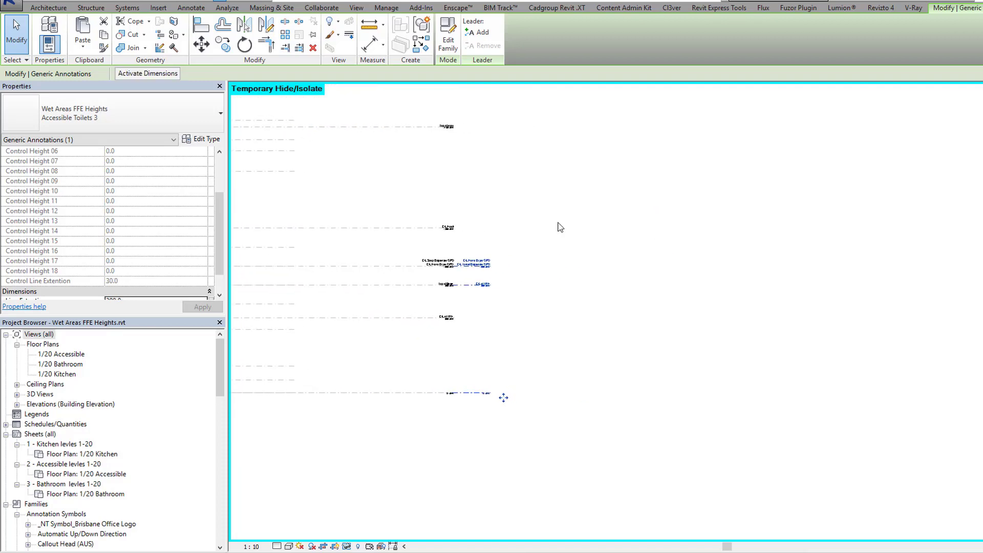
key("c")
key("o")
left_click(577, 203)
left_click(638, 205)
key("Escape")
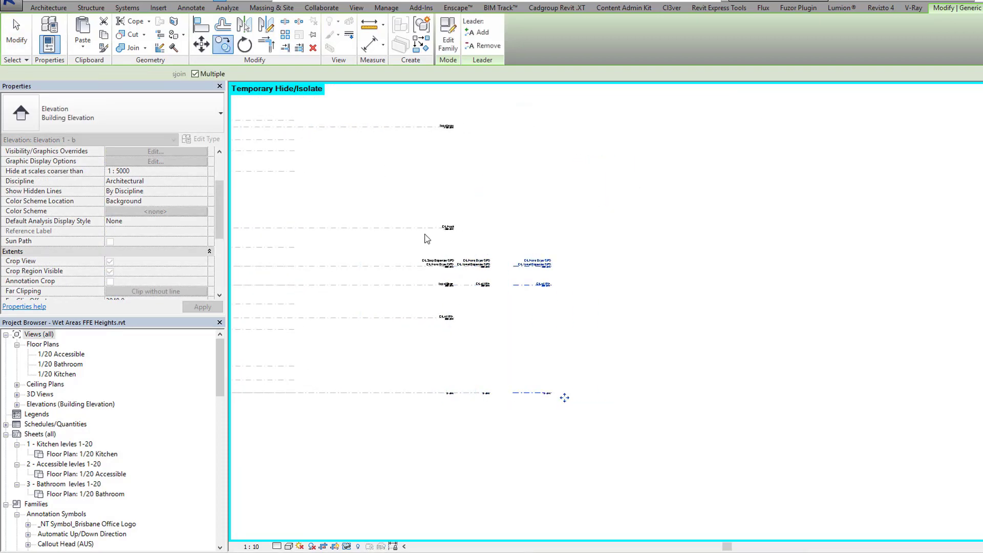
Step: Duplicate the copied annotation's type under the name dsfsdfgdsfg
scroll(494, 267, "up", 1)
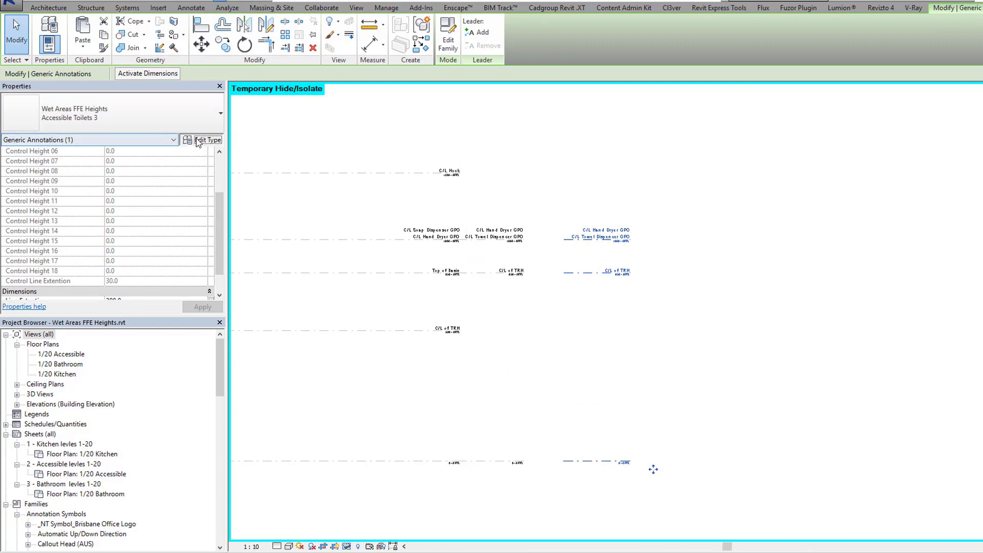
left_click(201, 139)
left_click(340, 76)
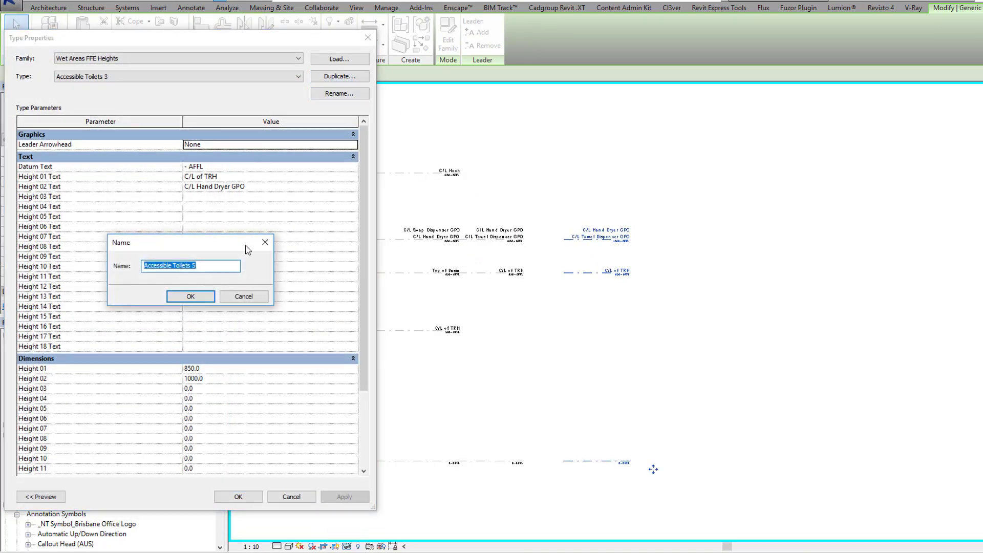
type("dsfsdfgdsfg")
left_click(204, 293)
Step: Set Height 01 to 200, Height 02 to 400, Height 03 to 600 and Height 04 to 800 in the new type
scroll(360, 279, "down", 1)
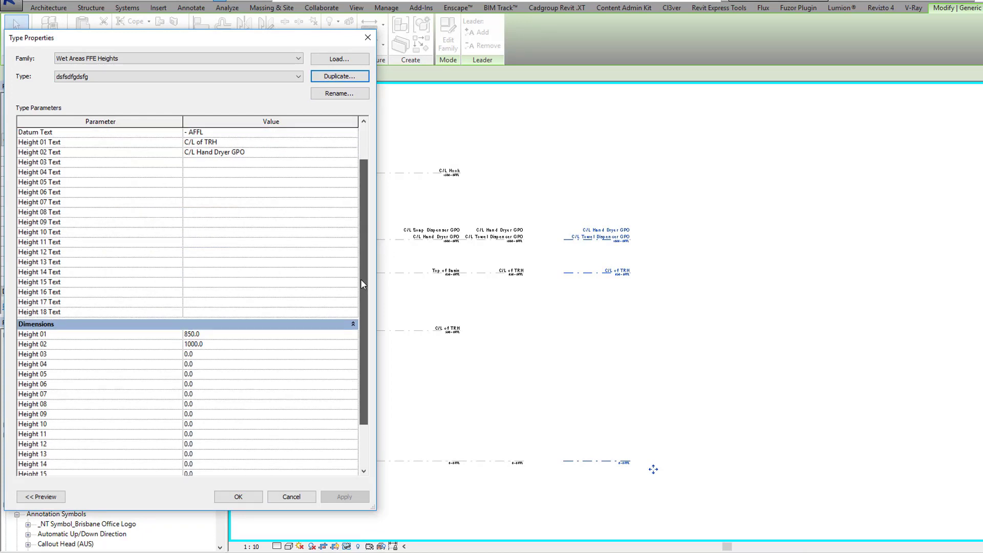
left_click_drag(361, 284, 357, 325)
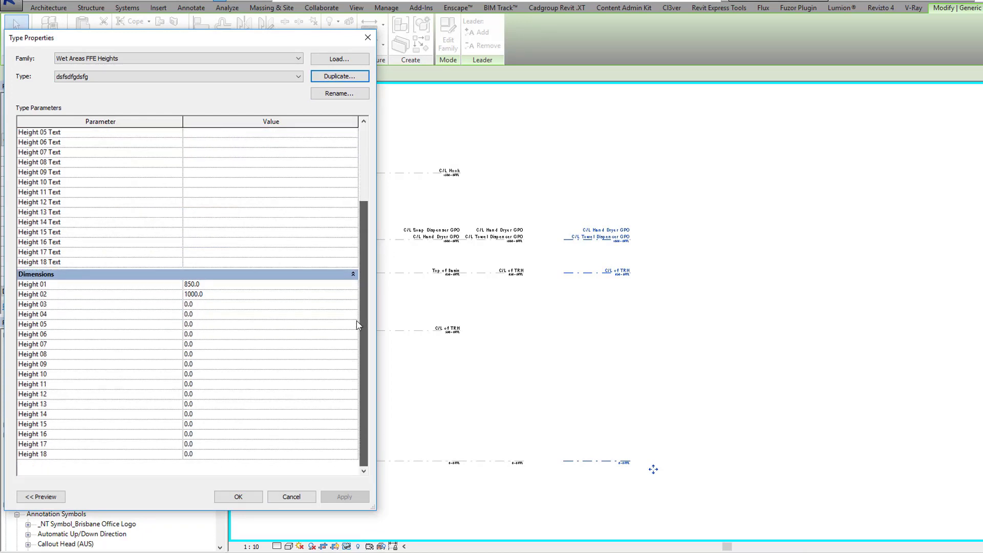
left_click(209, 286)
type("200")
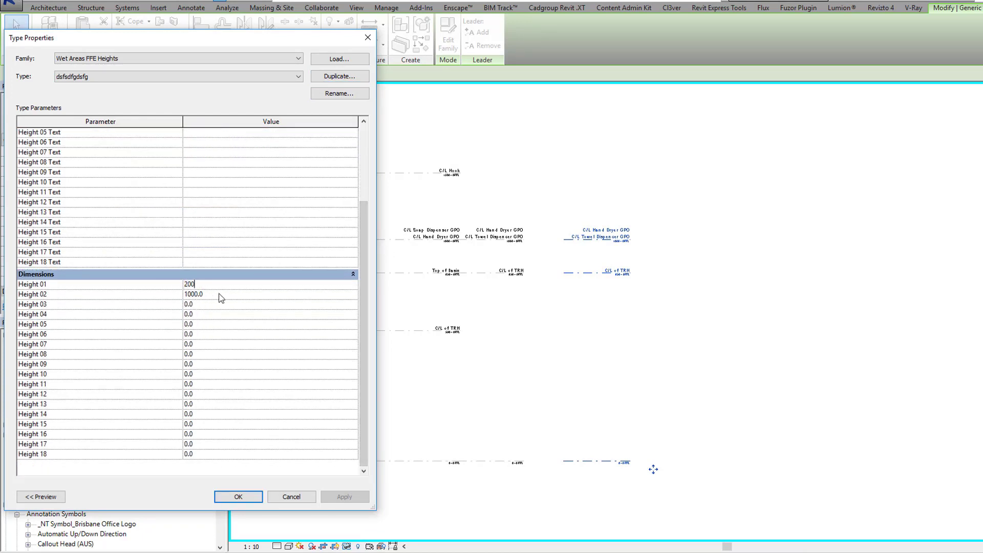
left_click(221, 298)
type("400")
left_click(220, 305)
type("600")
left_click(231, 315)
type("800")
scroll(367, 299, "up", 1)
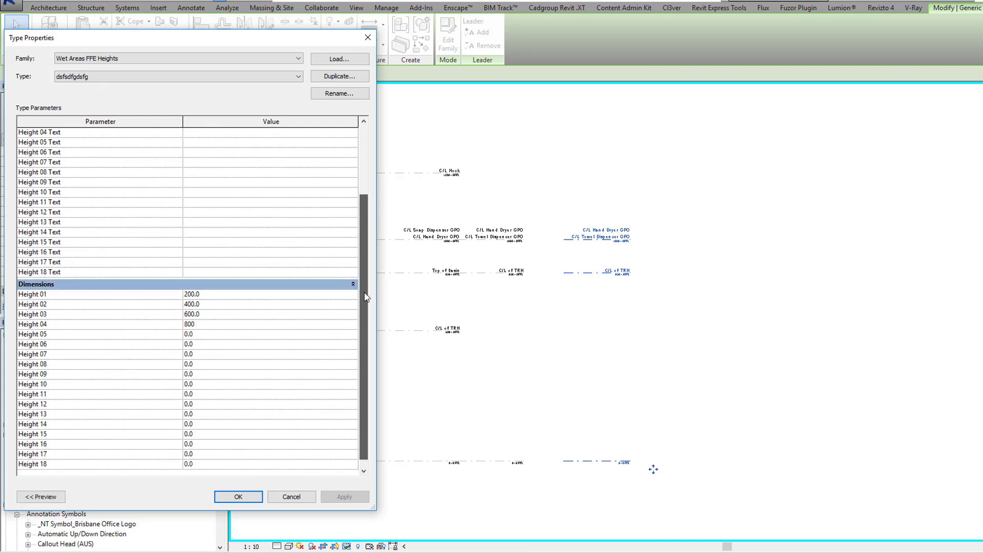
left_click(215, 334)
scroll(200, 323, "down", 1)
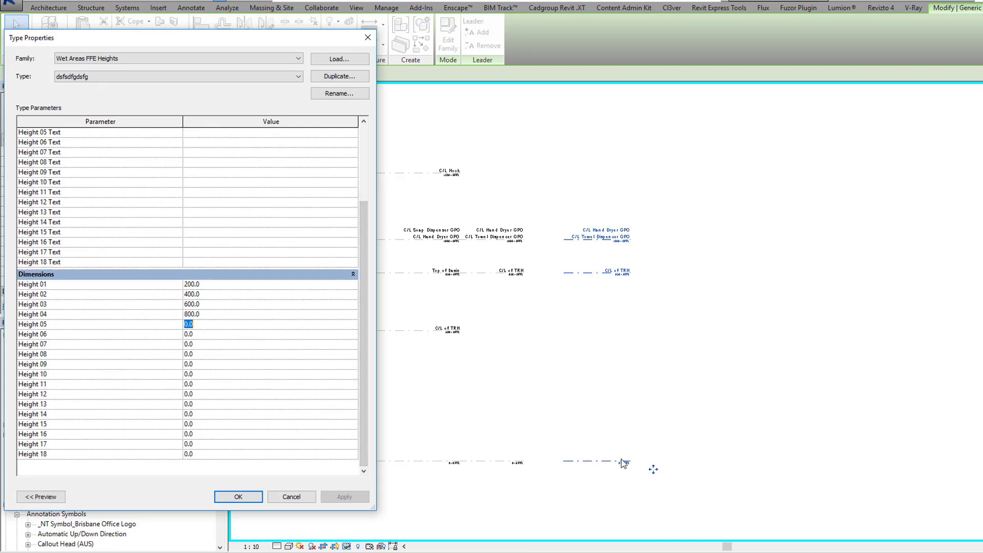
Step: Set Height 01 Text to test 1, Height 03 Text to dfhggdfh and Height 04 Text to dfghdgfh, and accept the type changes
scroll(355, 307, "up", 3)
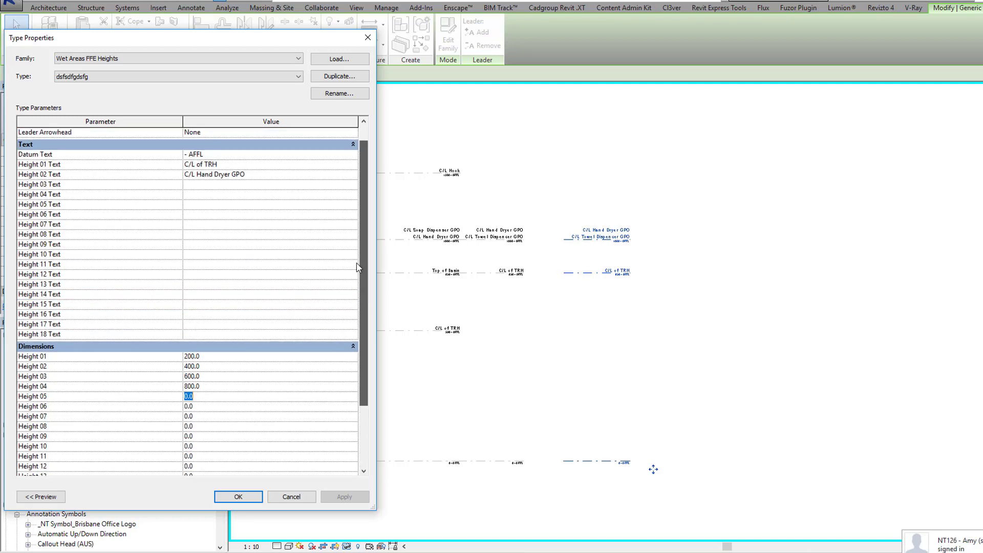
left_click(287, 176)
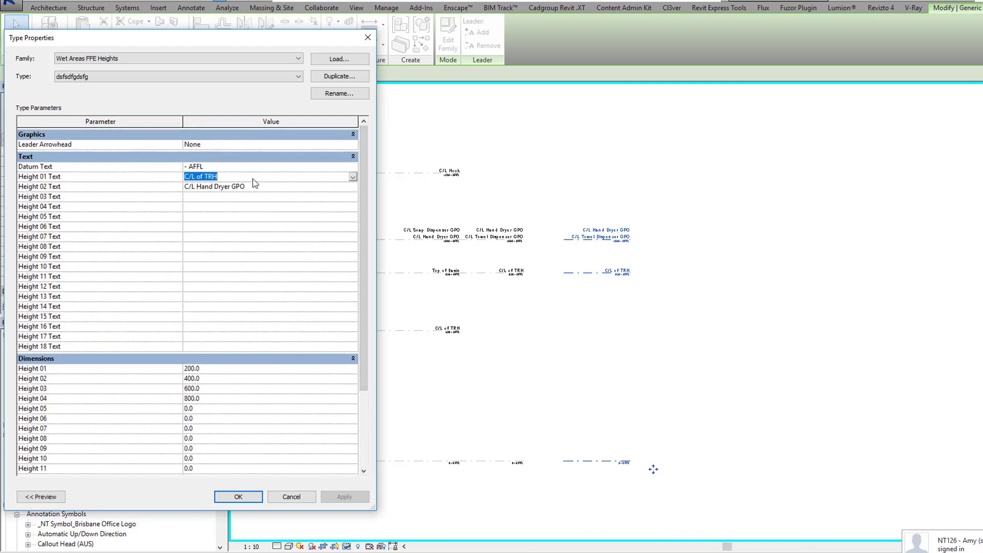
type("test 1")
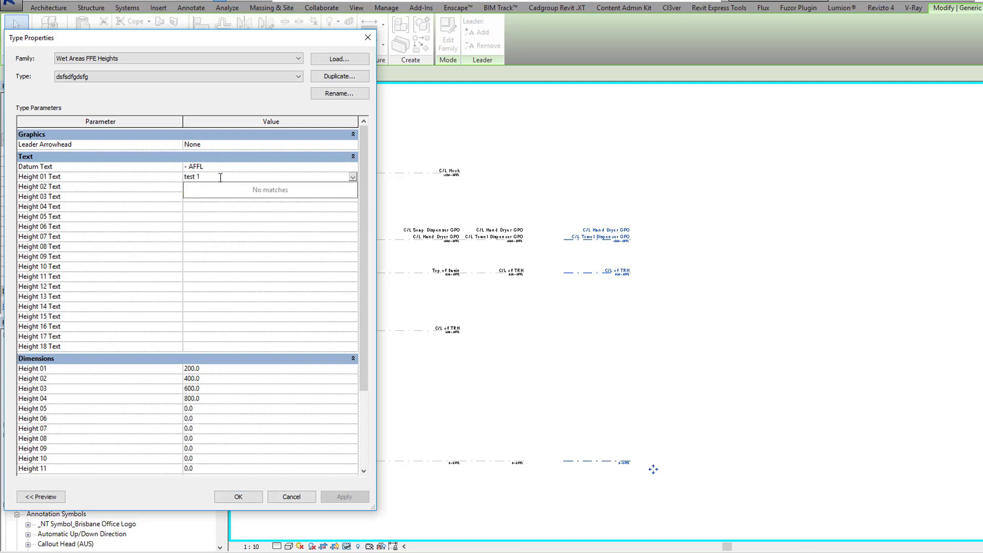
left_click(172, 179)
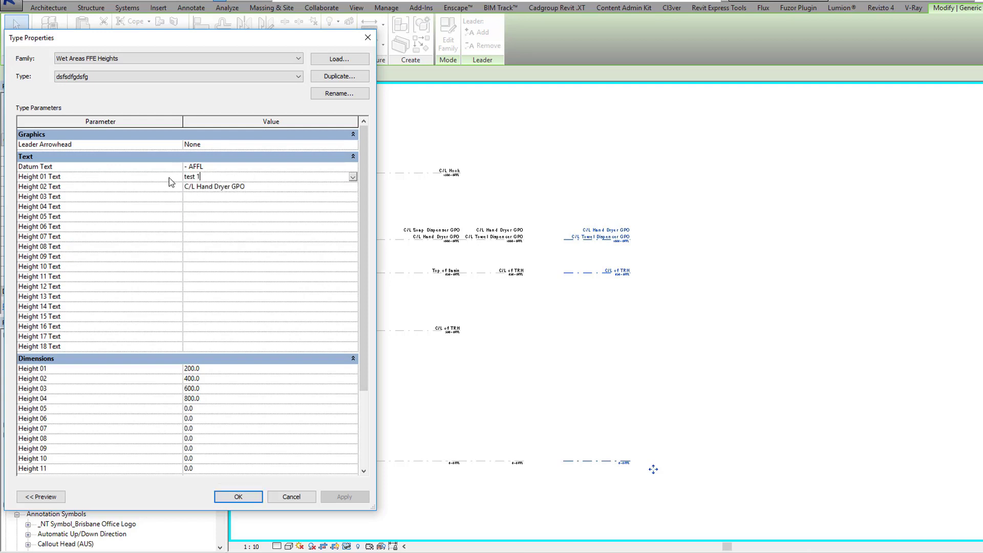
left_click(255, 187)
type("fhggdfh")
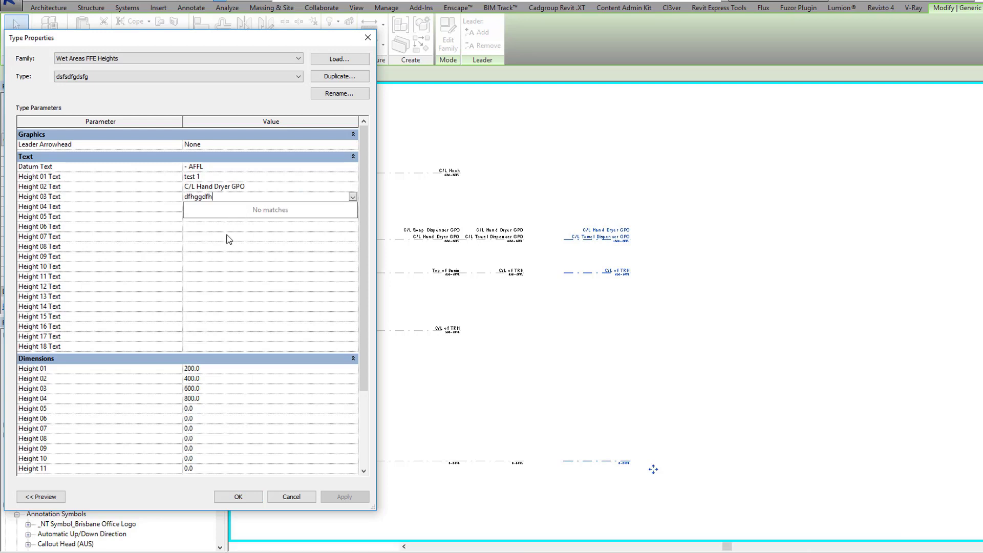
left_click(287, 205)
type("dfghdgfh")
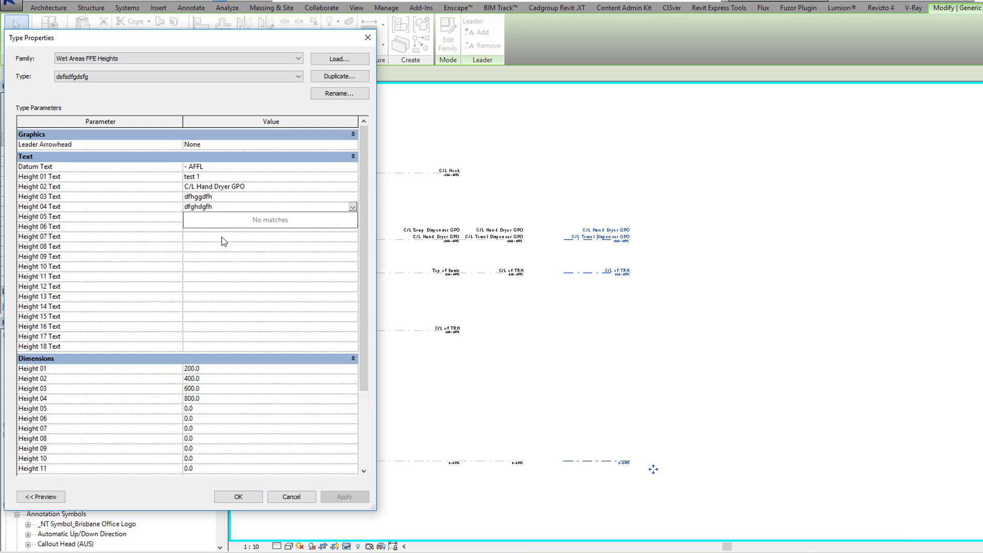
left_click(225, 205)
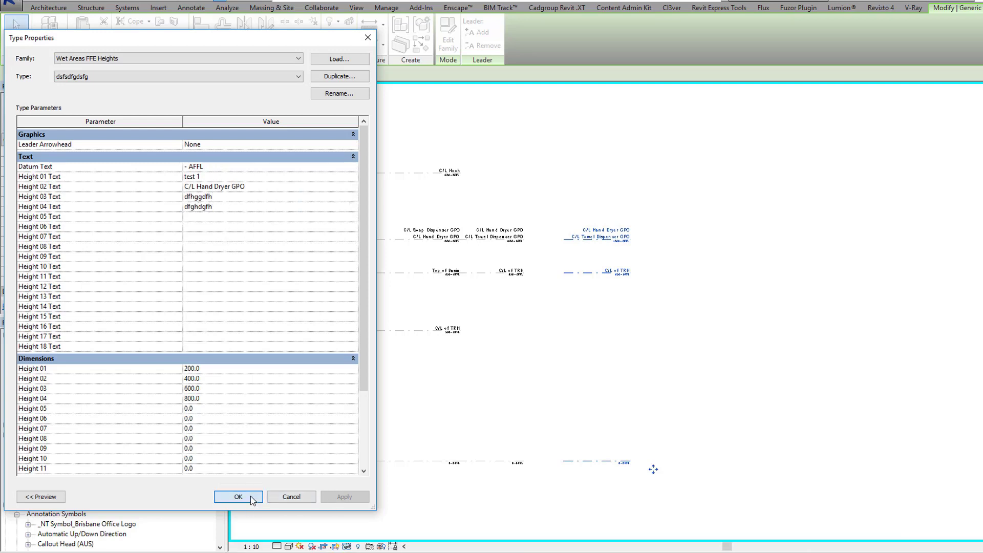
left_click(252, 497)
Step: Set the dsfsdfgdsfg type's Height 05 Text to fdgdfgdf and Height 06 Text to dfgdfgdfg, and apply the changes
scroll(618, 437, "up", 4)
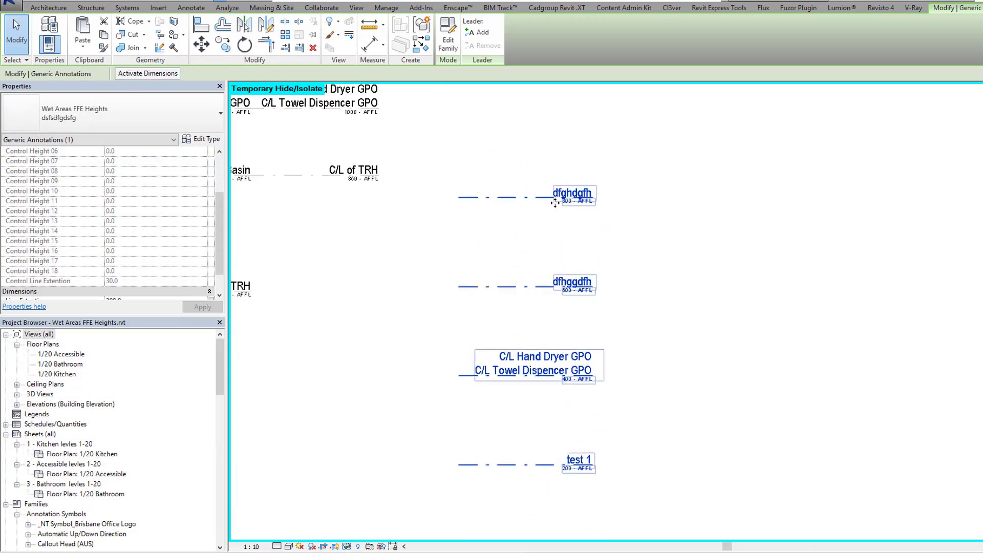
scroll(561, 307, "down", 2)
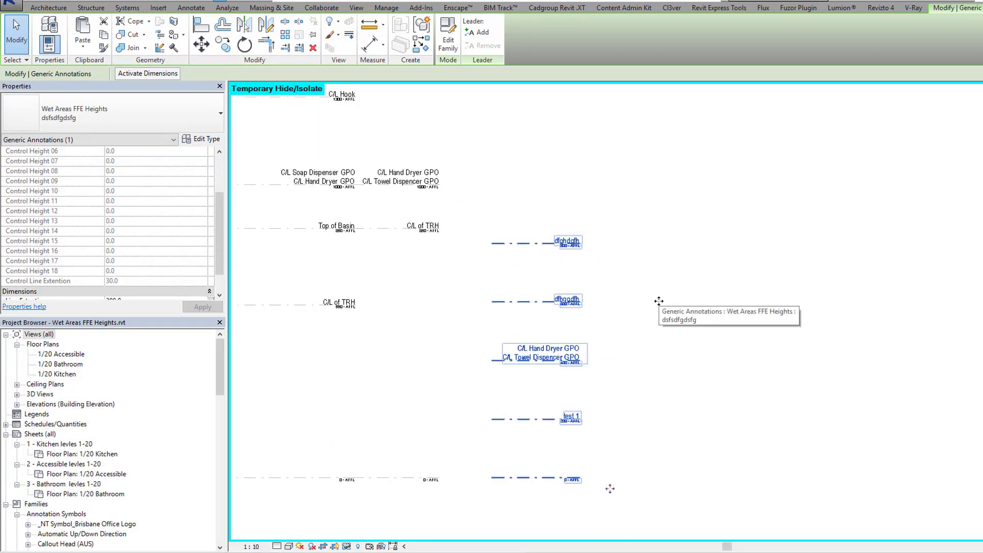
middle_click_drag(665, 307, 693, 287)
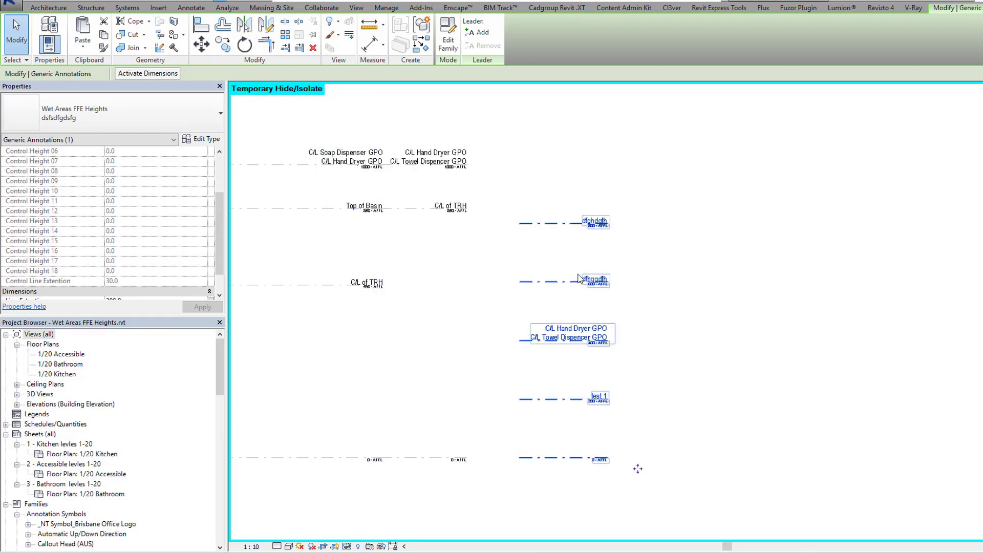
scroll(596, 322, "up", 2)
scroll(599, 316, "down", 3)
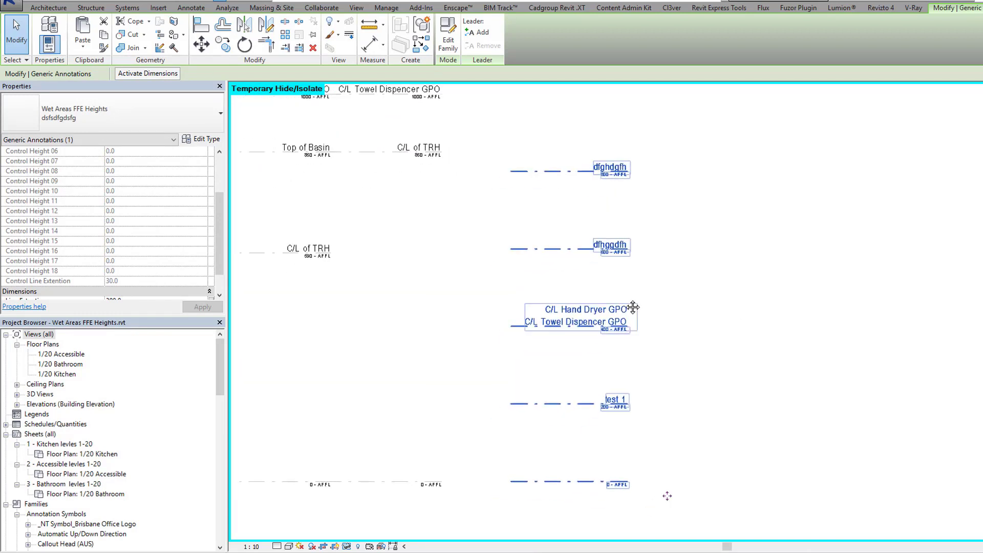
left_click(198, 141)
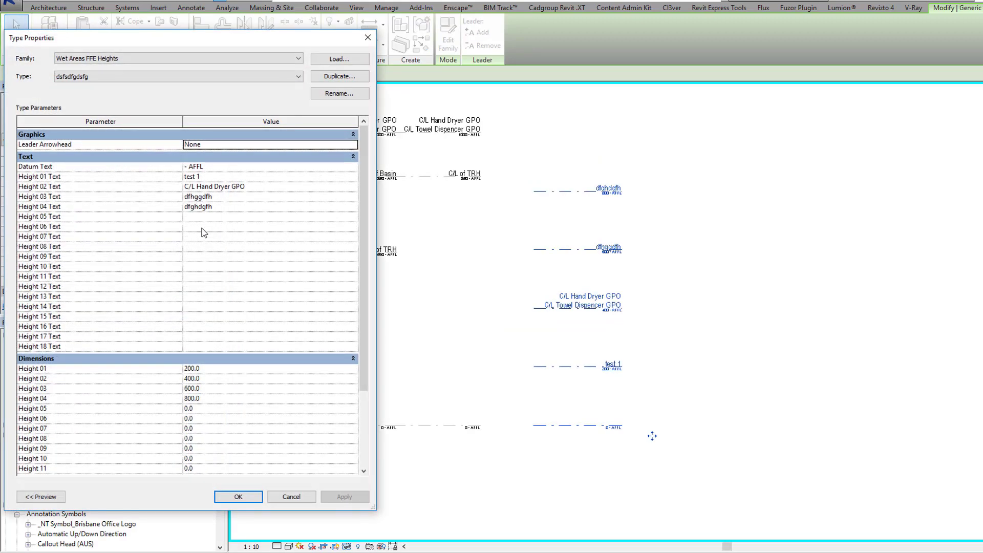
left_click(200, 217)
type("fdgdfgdf")
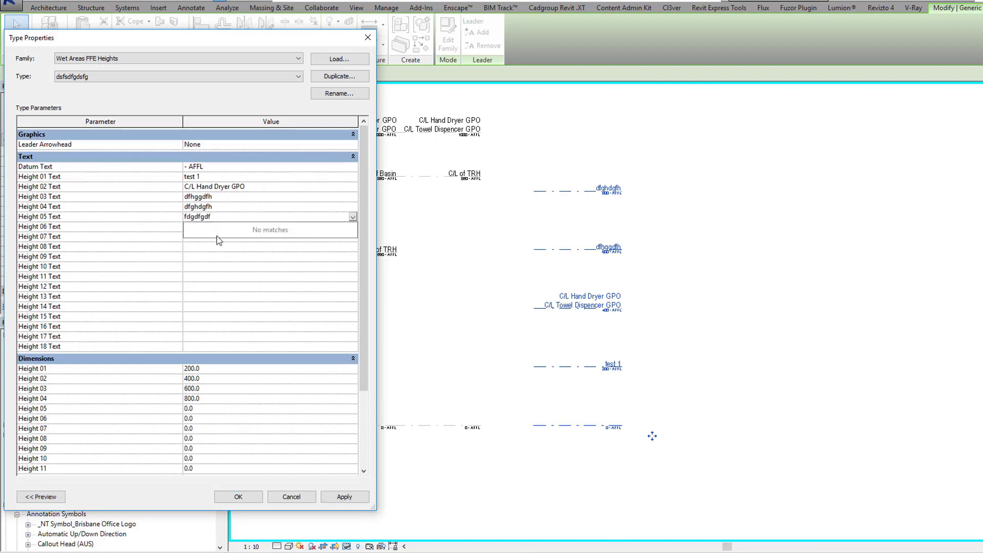
left_click(217, 229)
type("dfgdfgdfg")
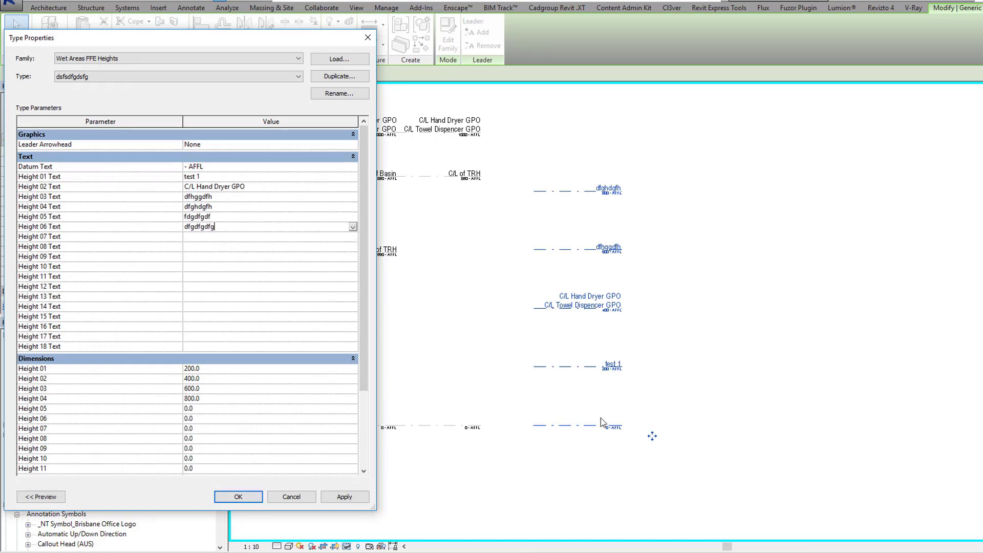
left_click(344, 497)
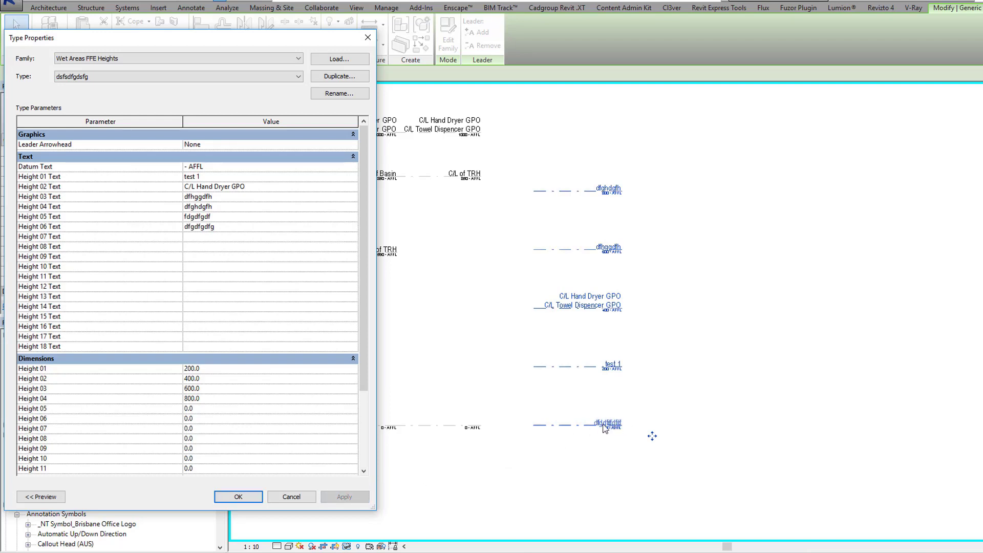
Step: Set the Height 05 dimension to 1000 and apply it to the annotation
left_click(208, 413)
type("1000")
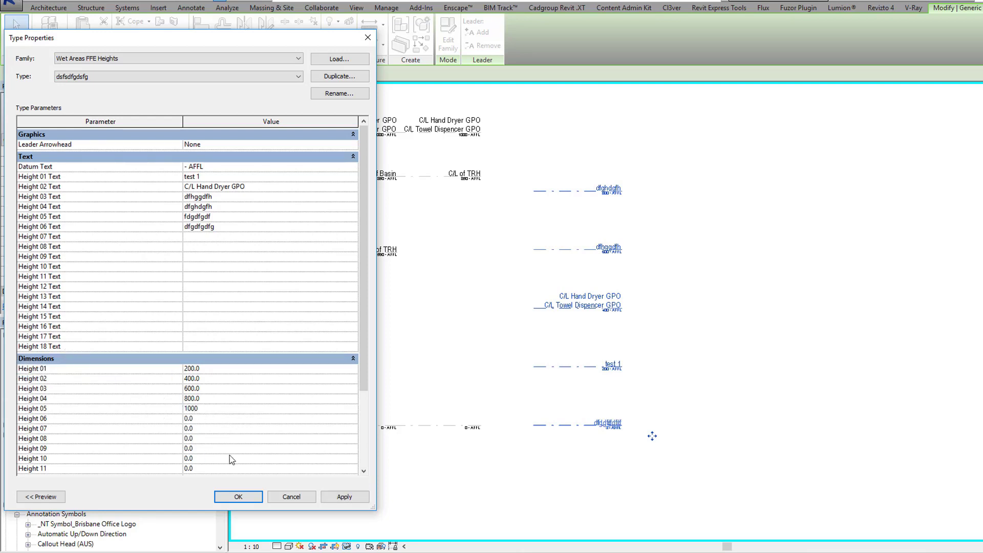
left_click(343, 495)
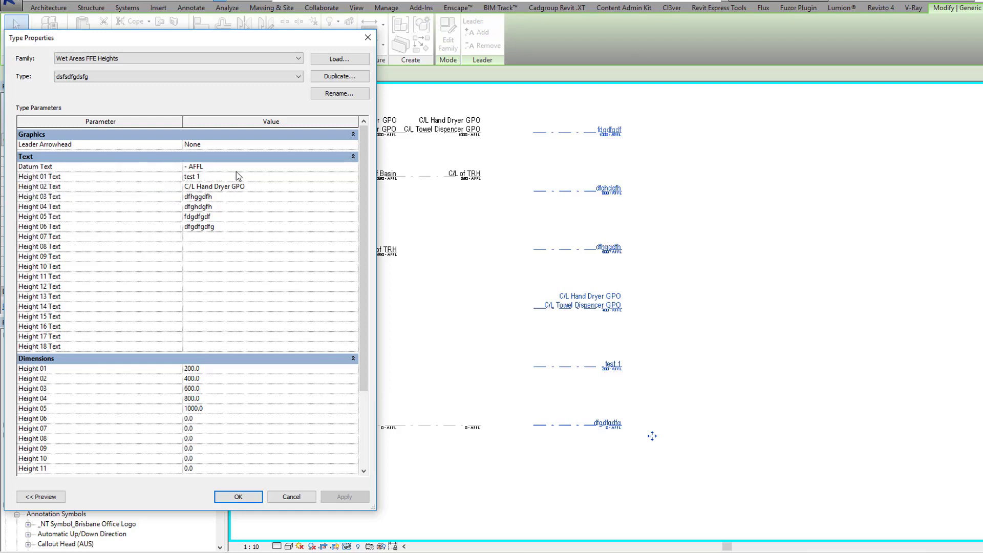
Step: Change the type's Datum Text suffix to "- SSL" and accept the type properties
mouse_move(55, 170)
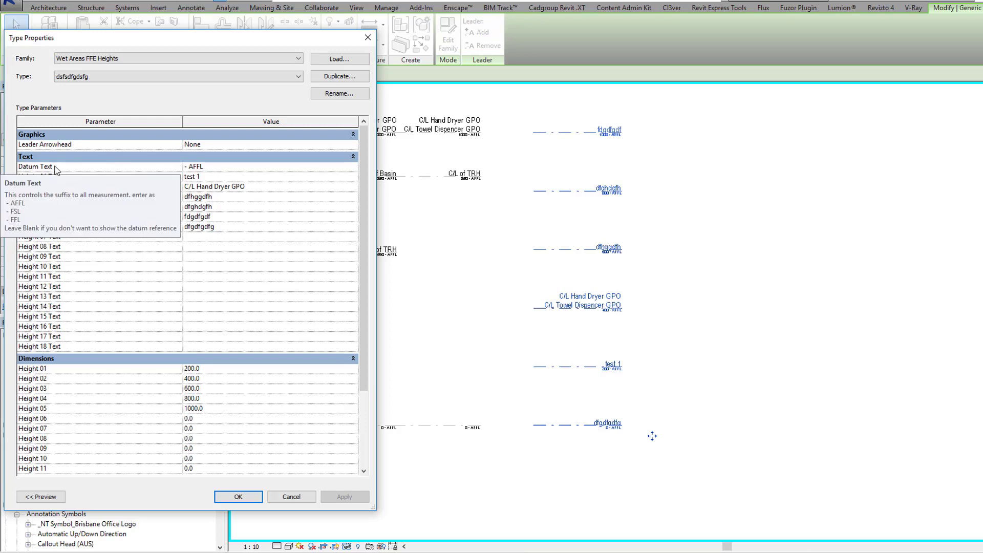
left_click(220, 167)
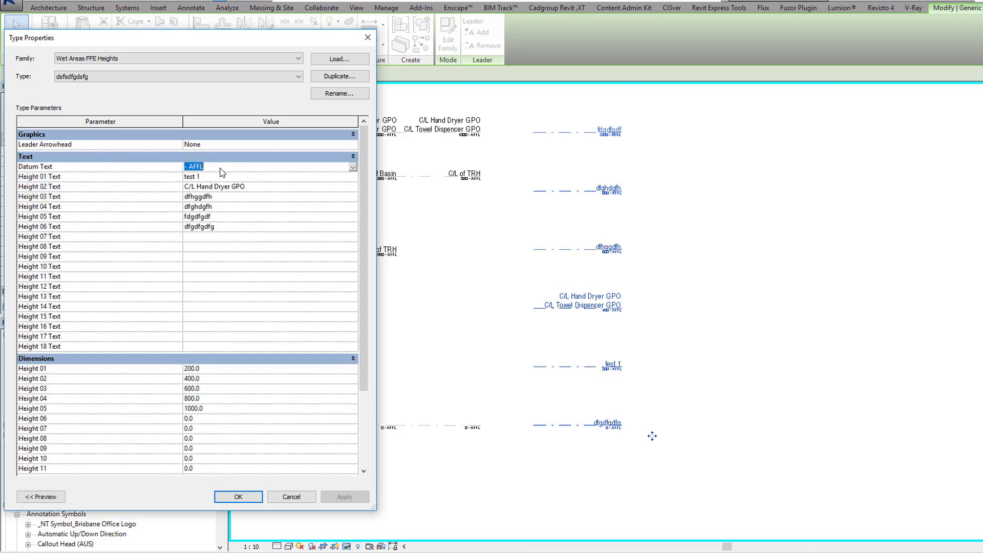
left_click(200, 166)
type("SS")
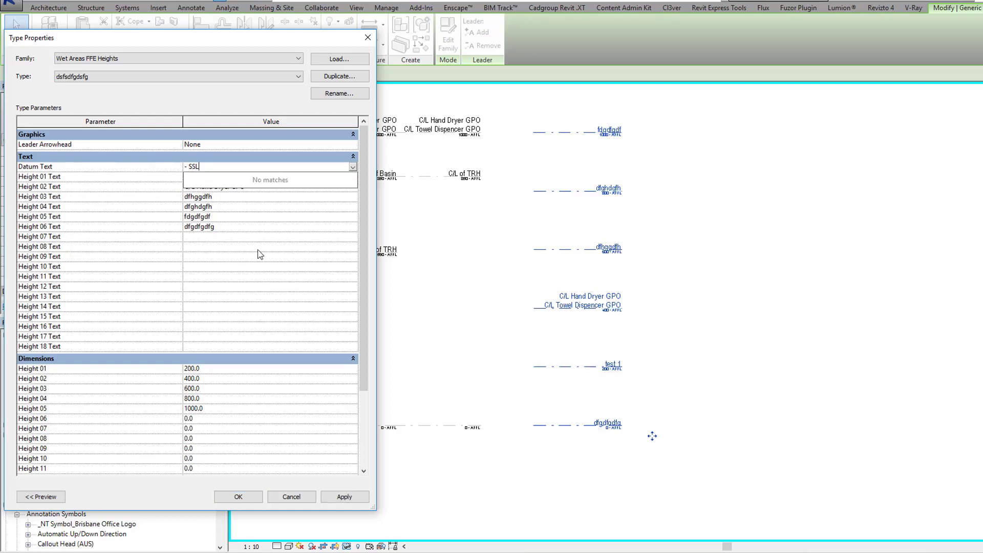
type("L")
key("Return")
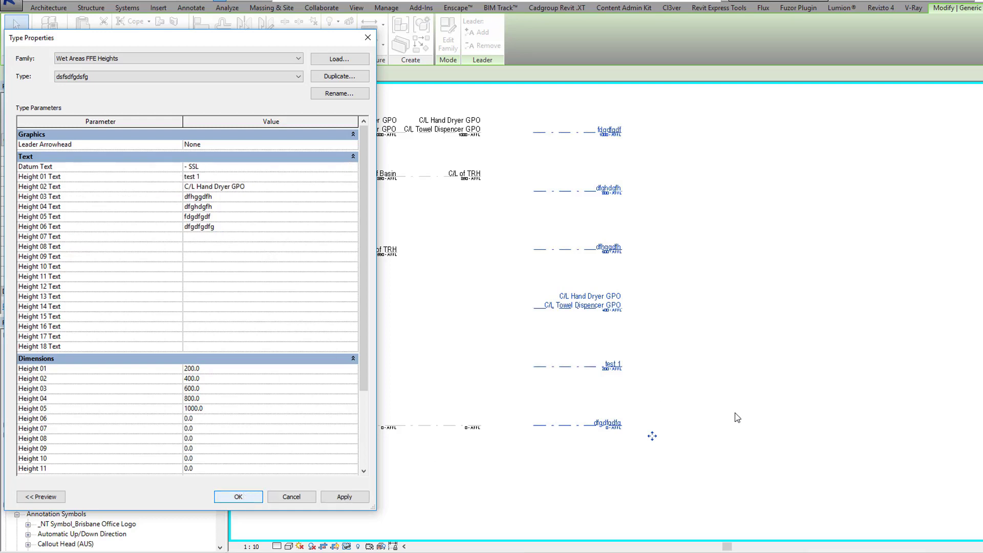
key("Return")
Step: Examine the suffix on the height labels, then clear the type's Datum Text and apply the change
scroll(623, 331, "up", 4)
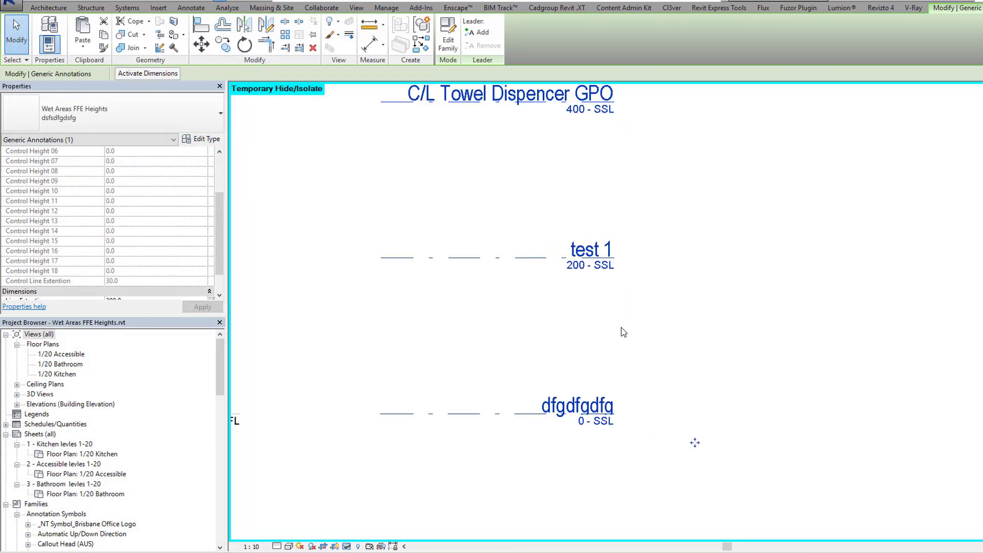
middle_click_drag(630, 341, 646, 420)
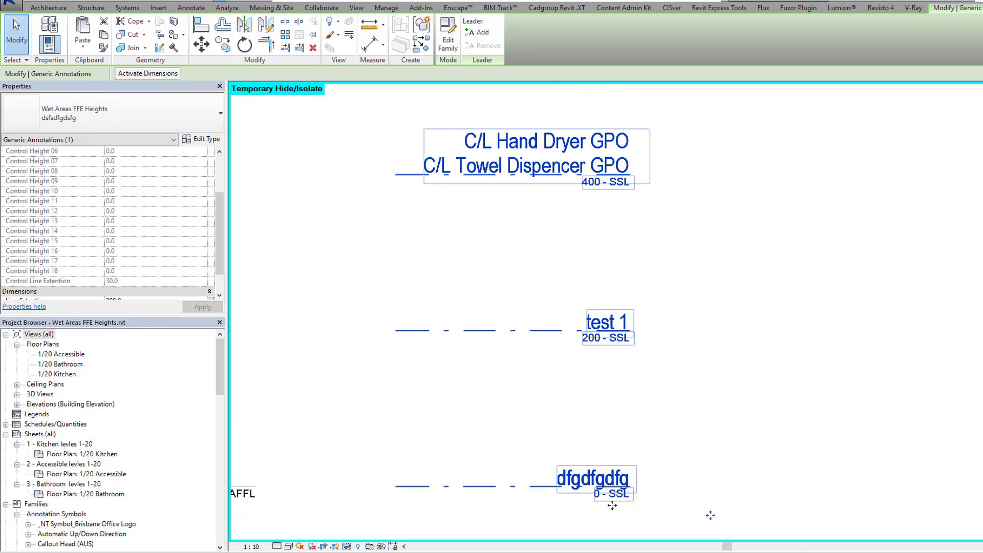
scroll(483, 252, "down", 1)
middle_click_drag(510, 249, 561, 254)
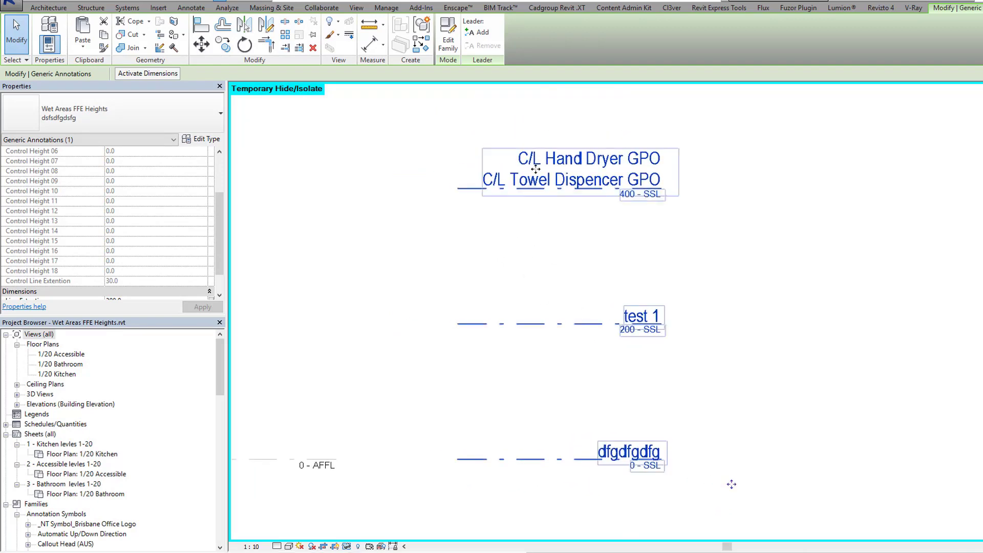
left_click(200, 138)
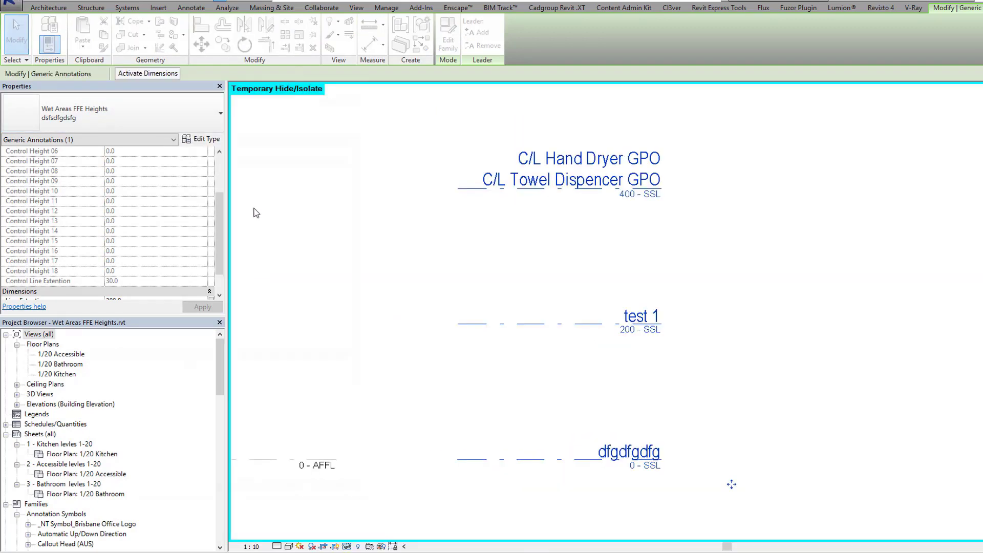
left_click(228, 169)
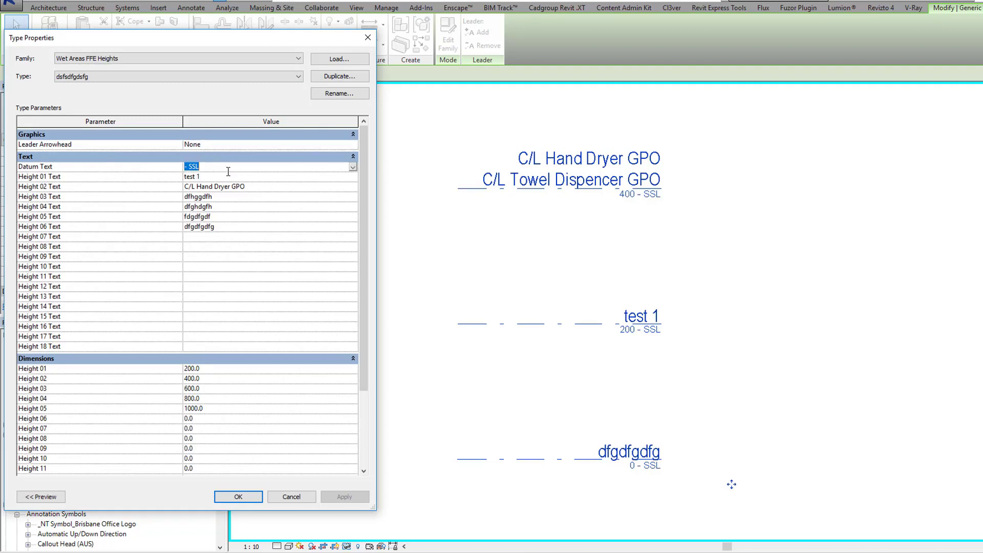
key("BackSpace")
left_click(331, 500)
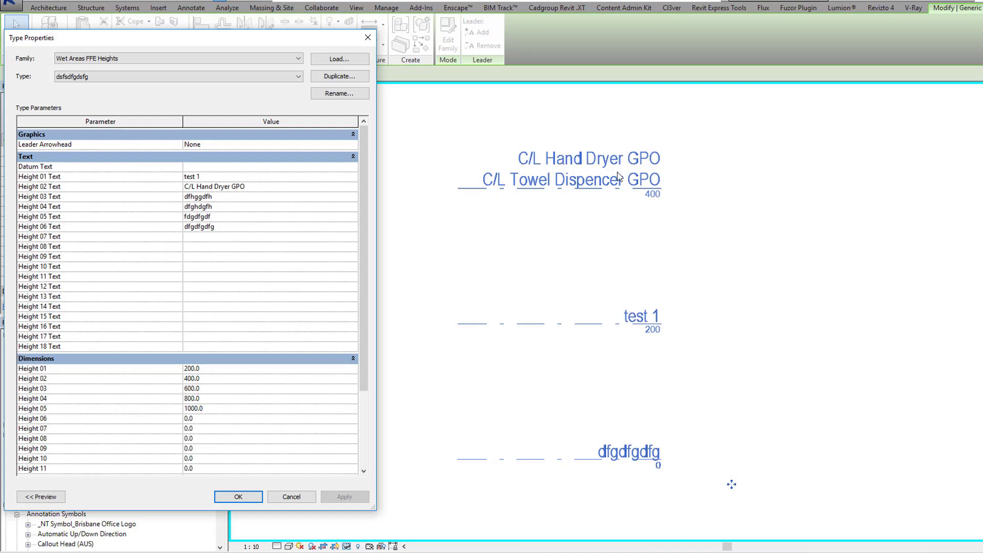
Step: Set the Datum Text to "- AFFL" and accept the type properties
left_click(218, 168)
type("-")
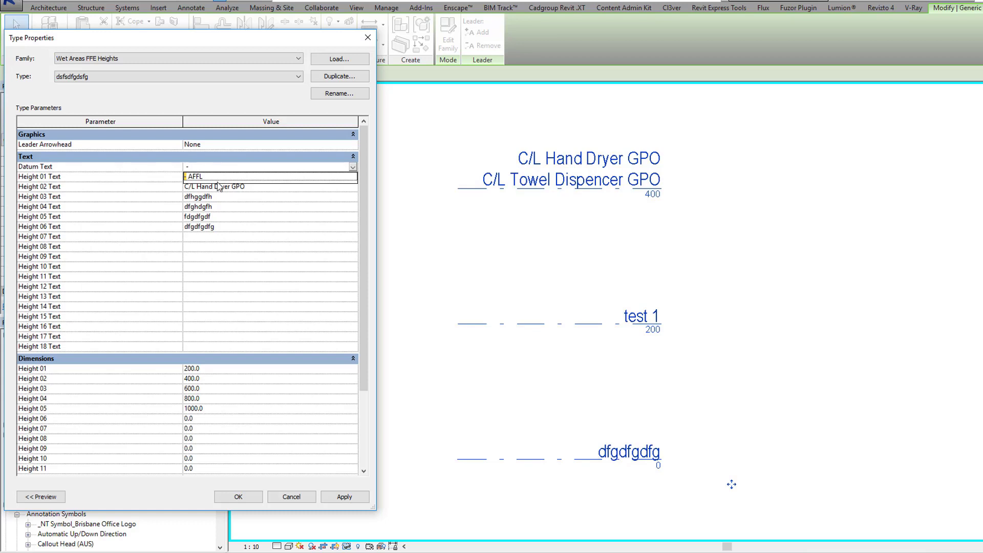
left_click(204, 177)
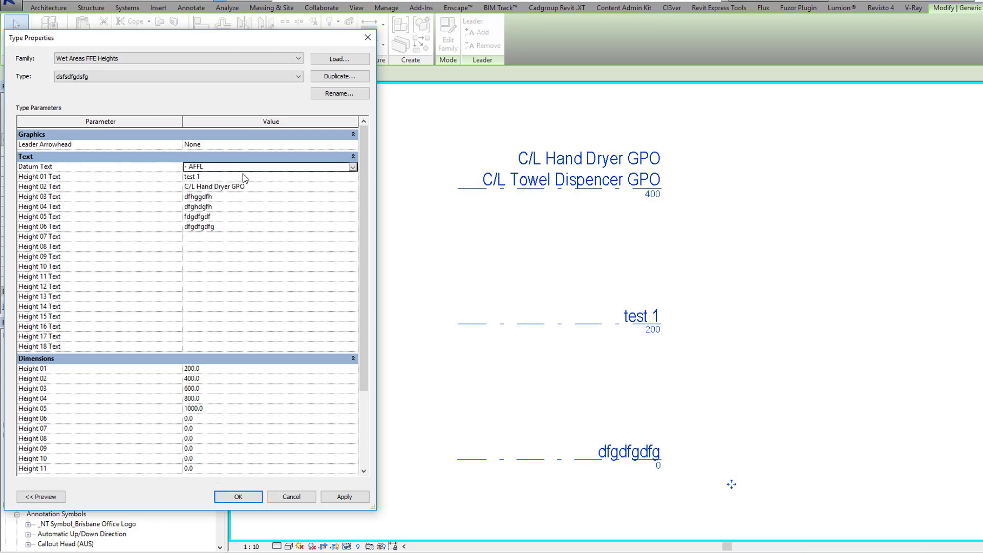
left_click(345, 496)
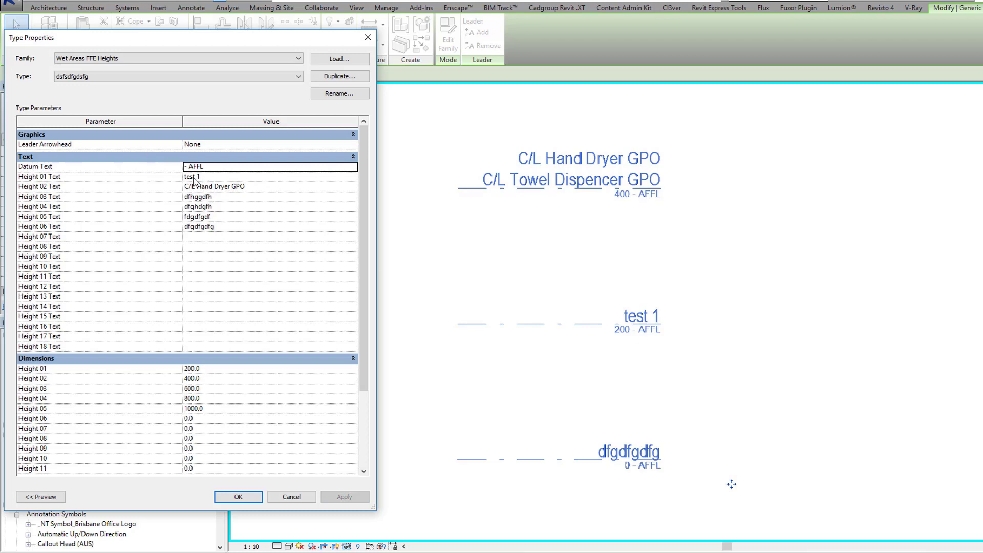
left_click(241, 502)
Step: Open the Wet Areas FFE Heights annotation's family for editing
scroll(534, 367, "down", 5)
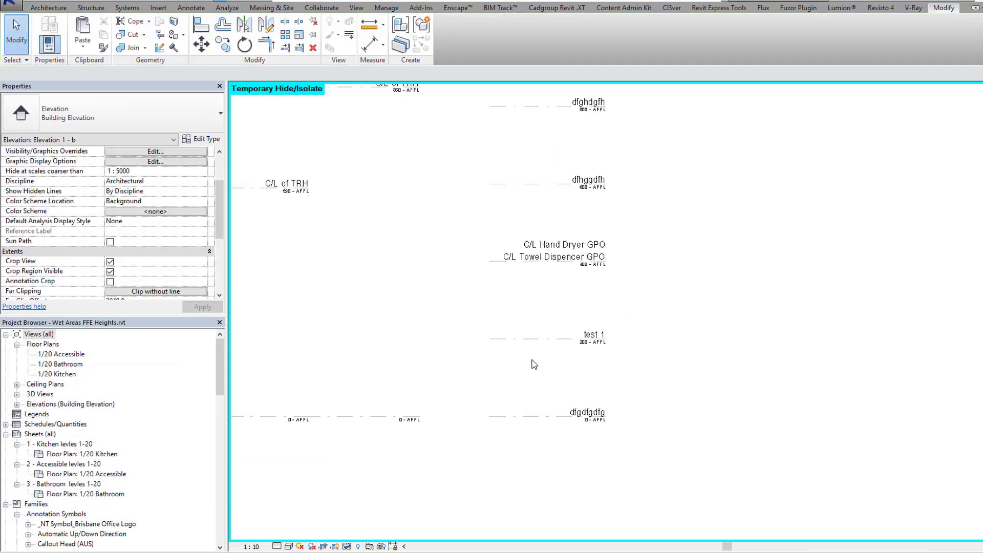
scroll(502, 346, "up", 2)
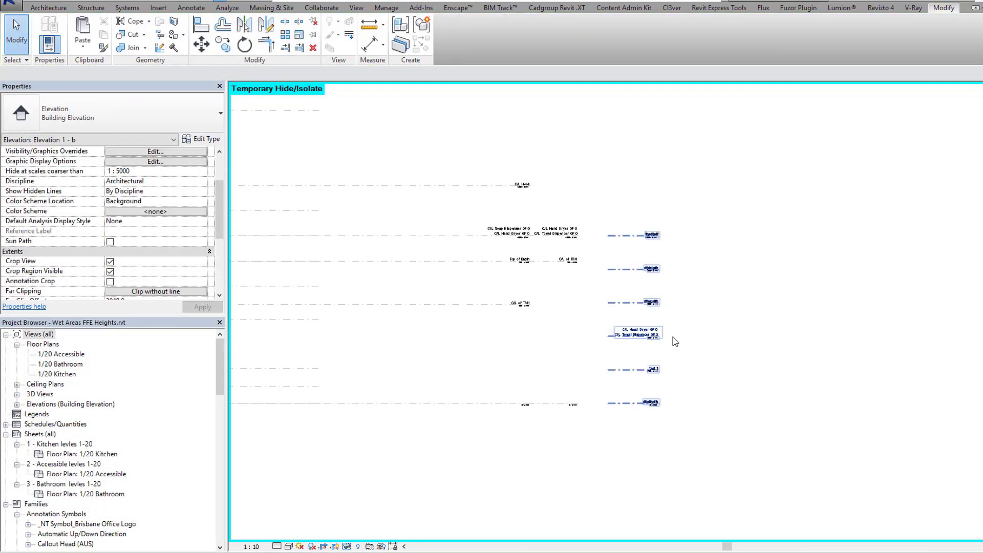
scroll(675, 341, "up", 2)
left_click(607, 335)
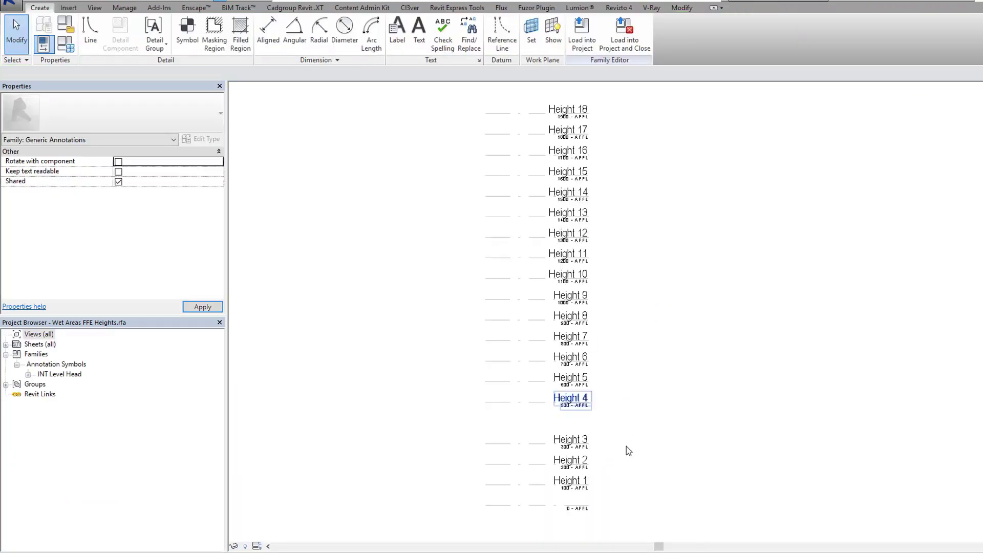
Step: Inspect the Height 1 label and its dash-dot line in the family by selecting them
scroll(573, 292, "up", 5)
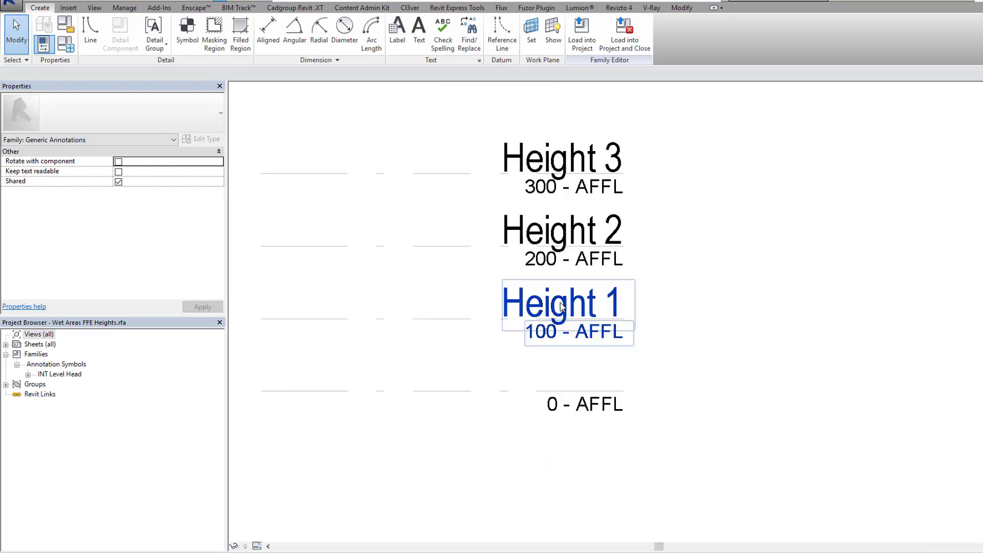
left_click(561, 306)
left_click(459, 322)
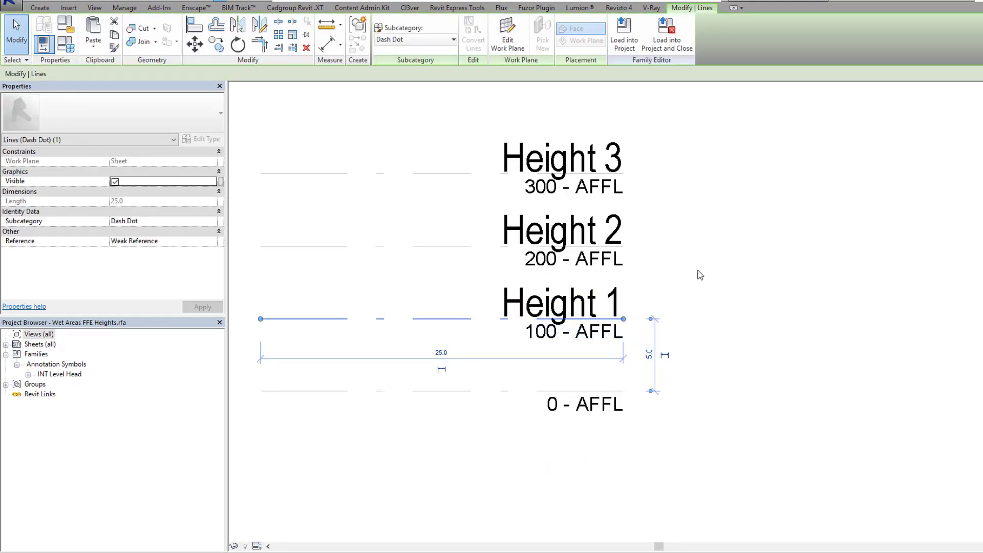
Step: Inspect the nested INT Level Head label for Height 1 and the stacked heights above it, then clear the selection
left_click(581, 303)
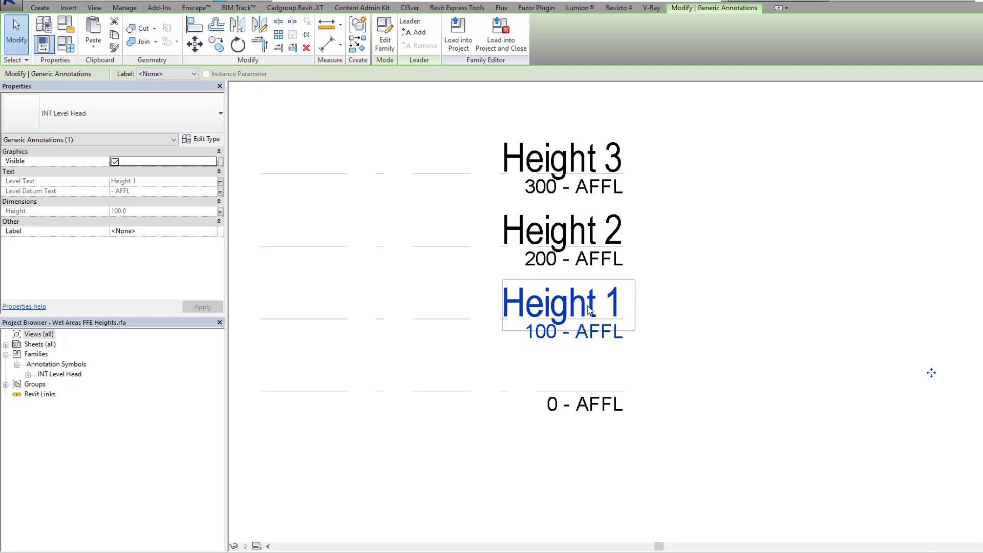
scroll(594, 303, "down", 4)
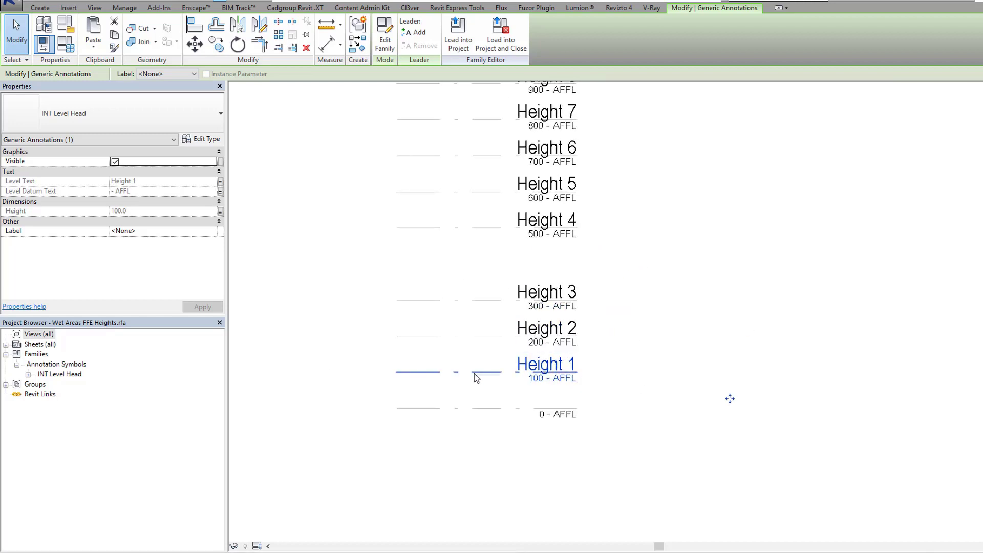
scroll(468, 207, "down", 4)
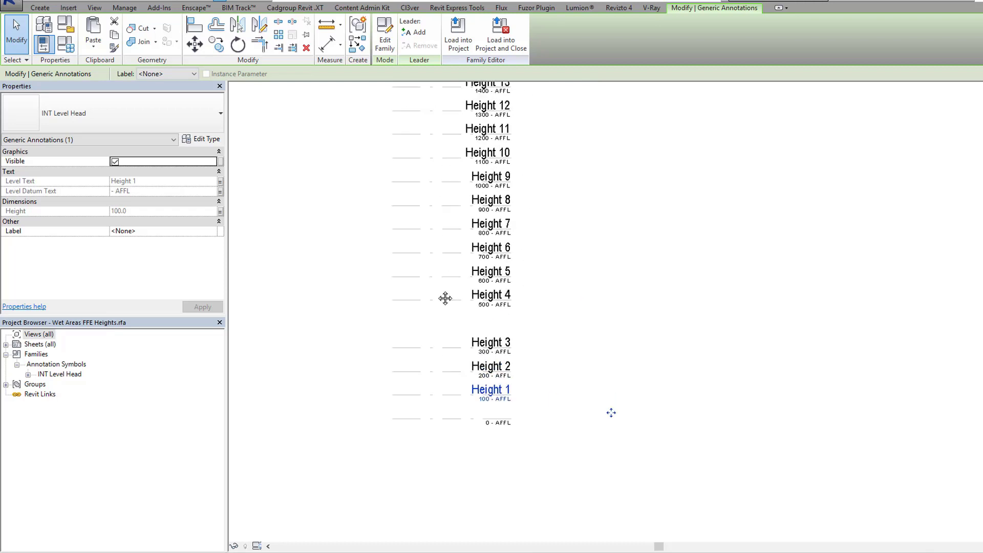
left_click(341, 172)
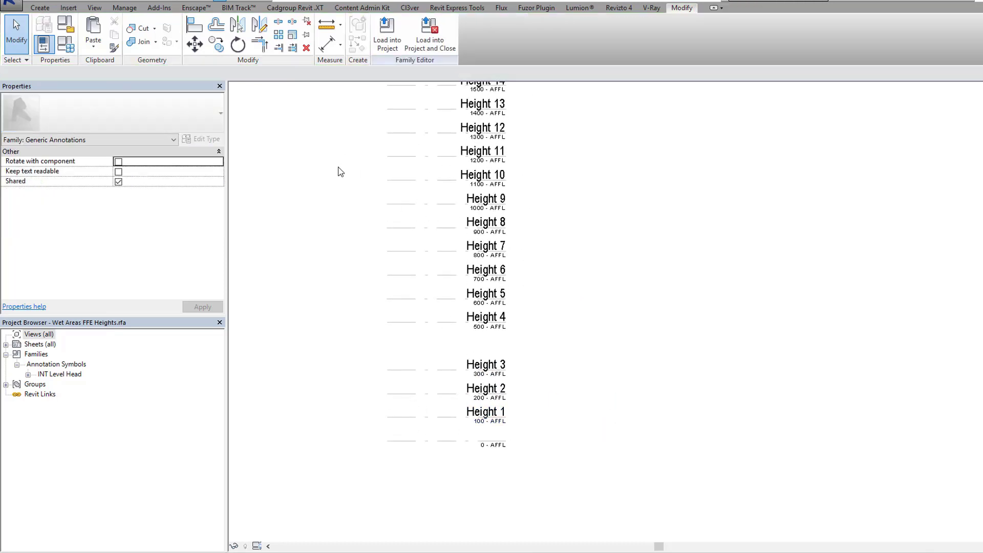
Step: Turn on the visibility of Reference Lines and Reference Planes in the sheet view's annotation categories
key("v")
key("g")
left_click(681, 134)
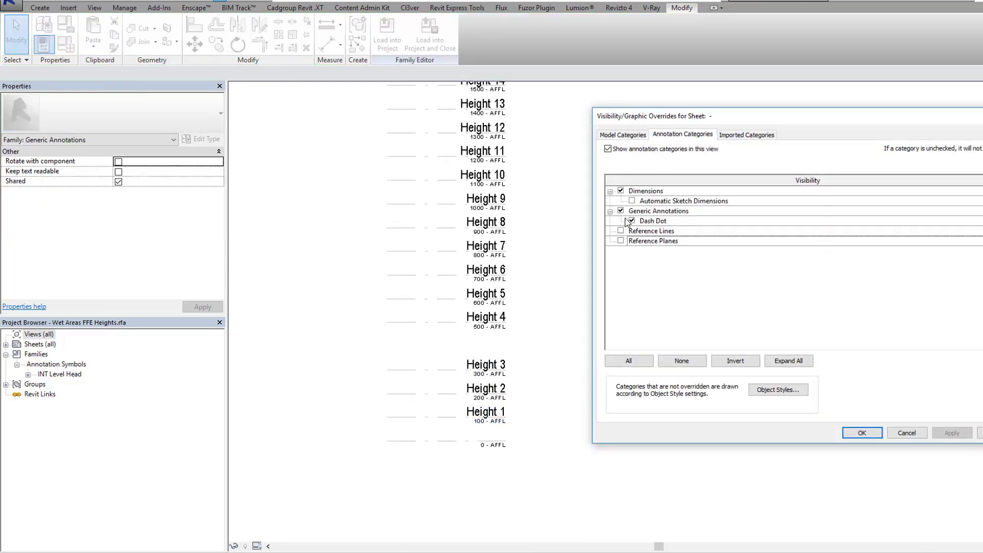
left_click(621, 230)
left_click(621, 240)
left_click(862, 432)
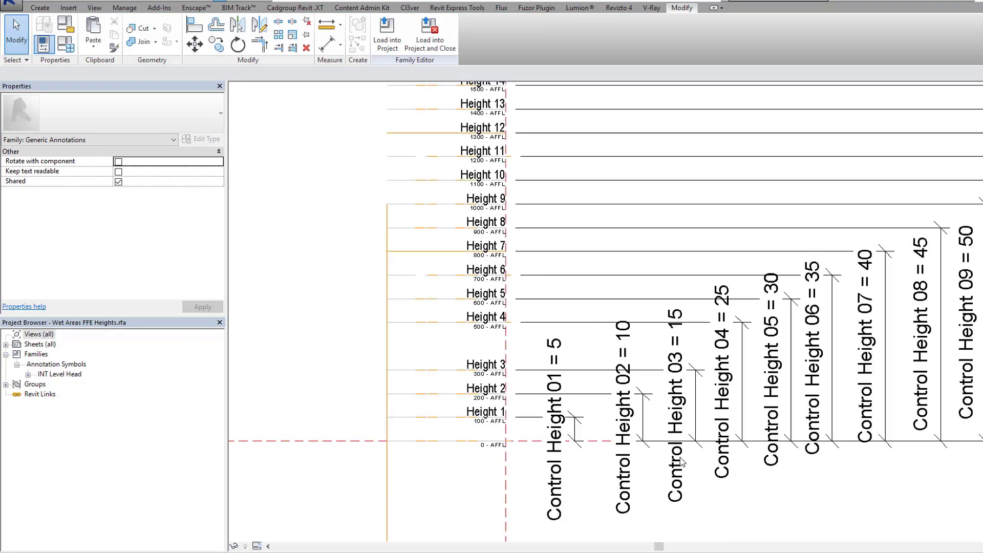
Step: Select the Height 1 dash-dot line and its label in turn to examine how each is locked to the reference lines
scroll(432, 433, "up", 2)
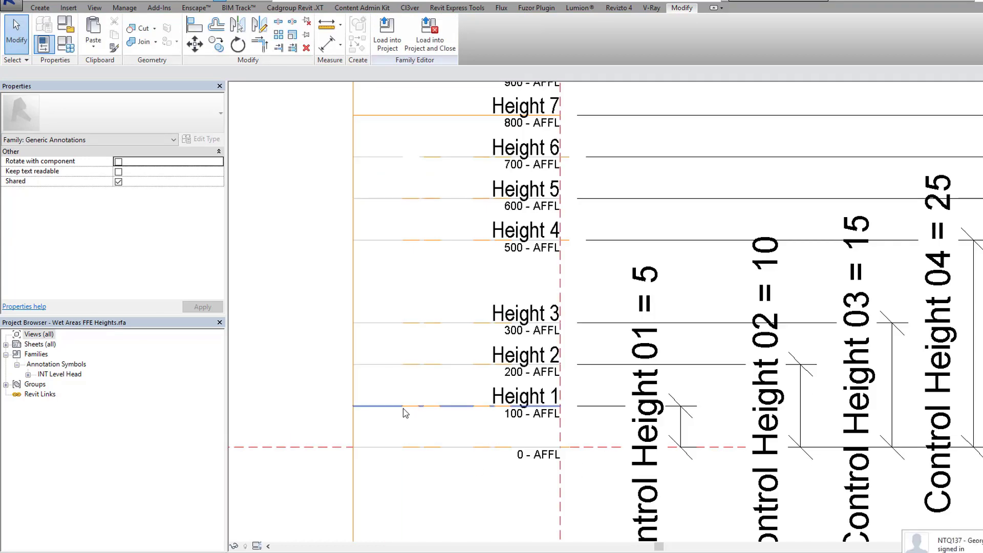
scroll(429, 407, "down", 2)
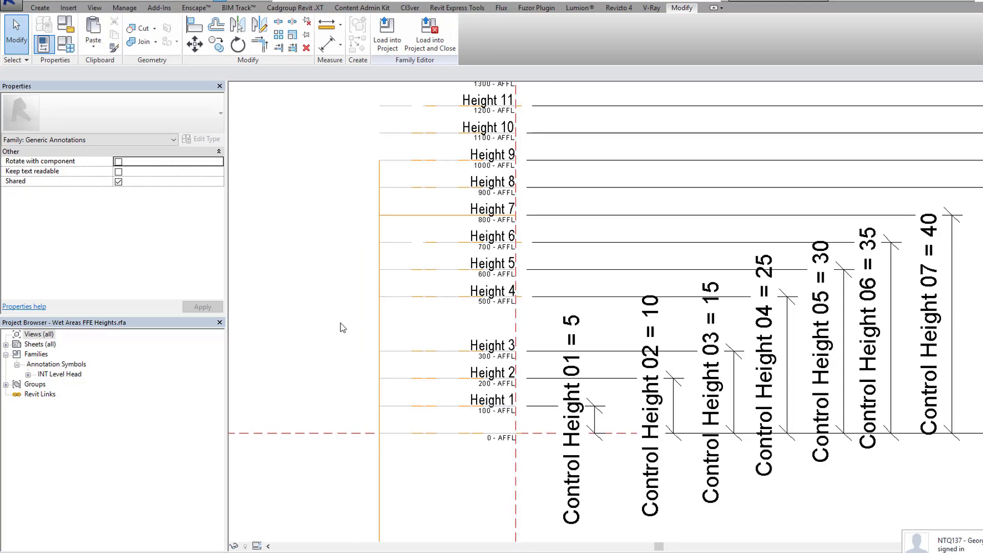
scroll(451, 402, "up", 1)
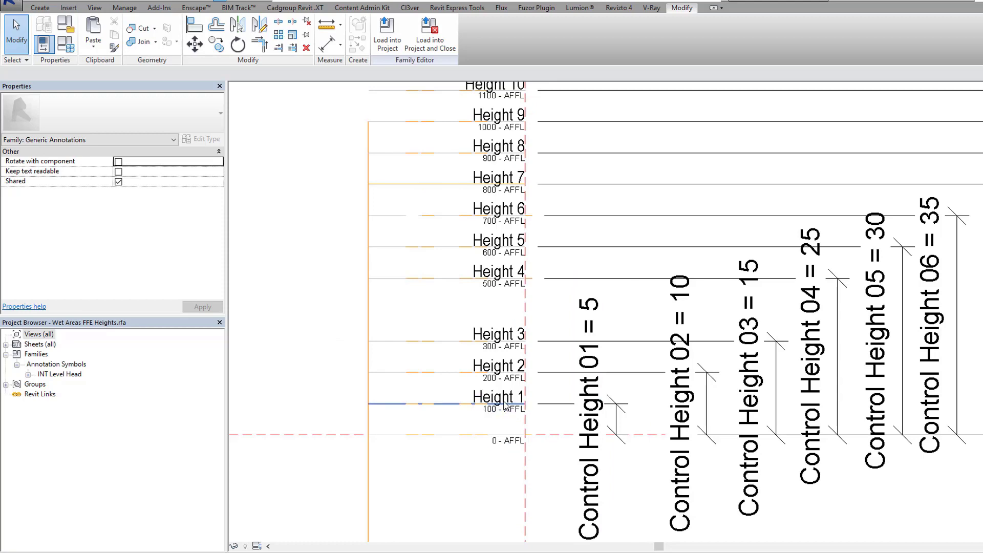
scroll(440, 405, "up", 3)
scroll(427, 410, "down", 2)
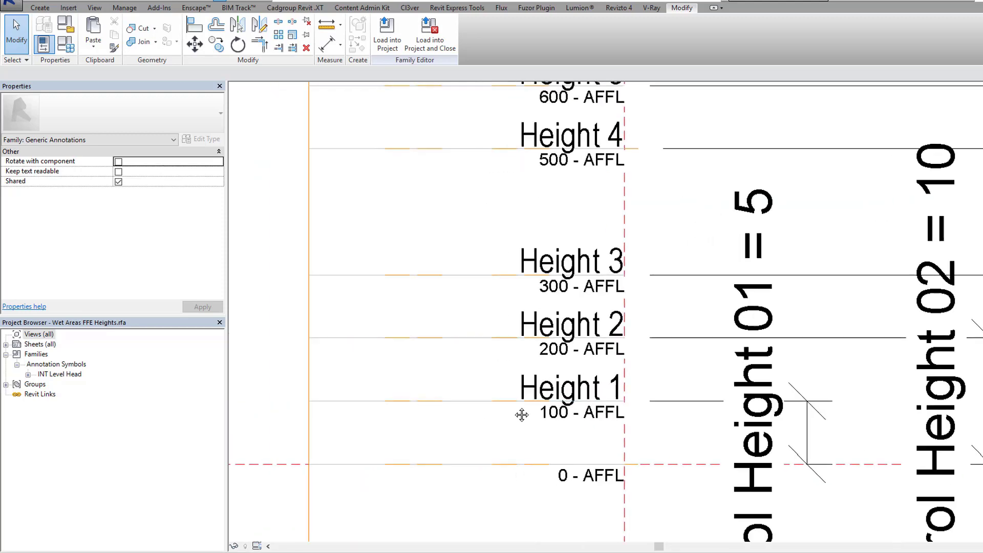
left_click(471, 395)
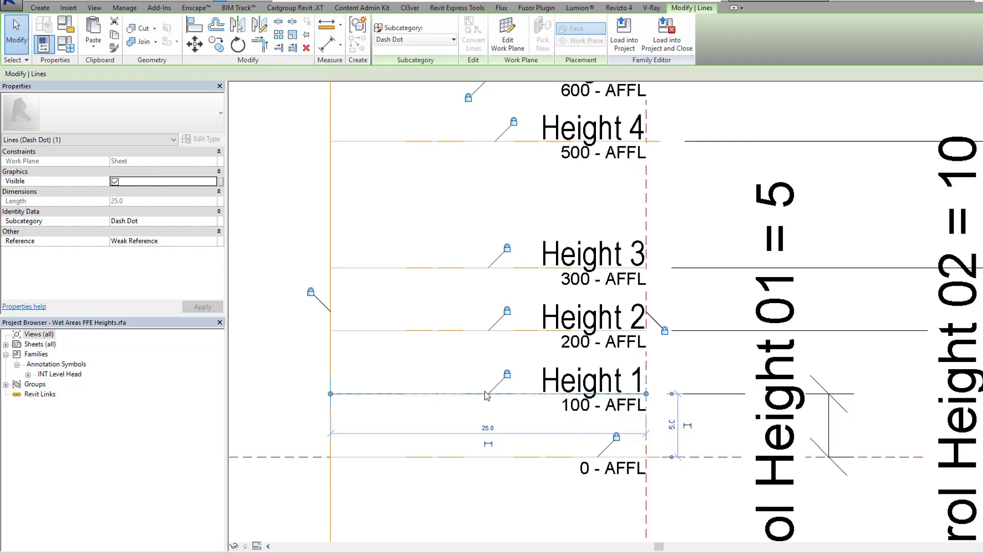
left_click(596, 384)
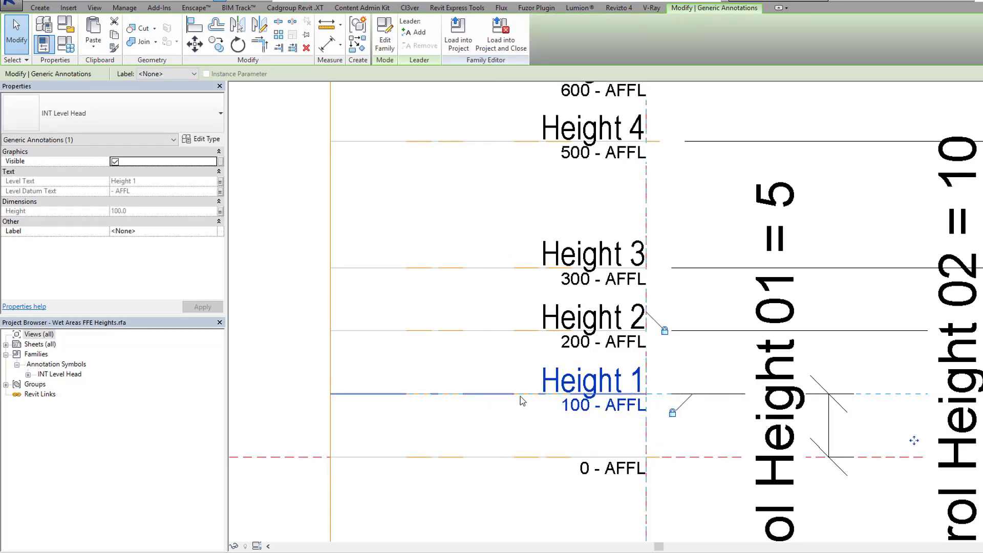
Step: Examine the Control Height 01 dimension between the base and the Height 1 reference line, and clear the label selection
scroll(520, 396, "down", 5)
scroll(585, 361, "up", 2)
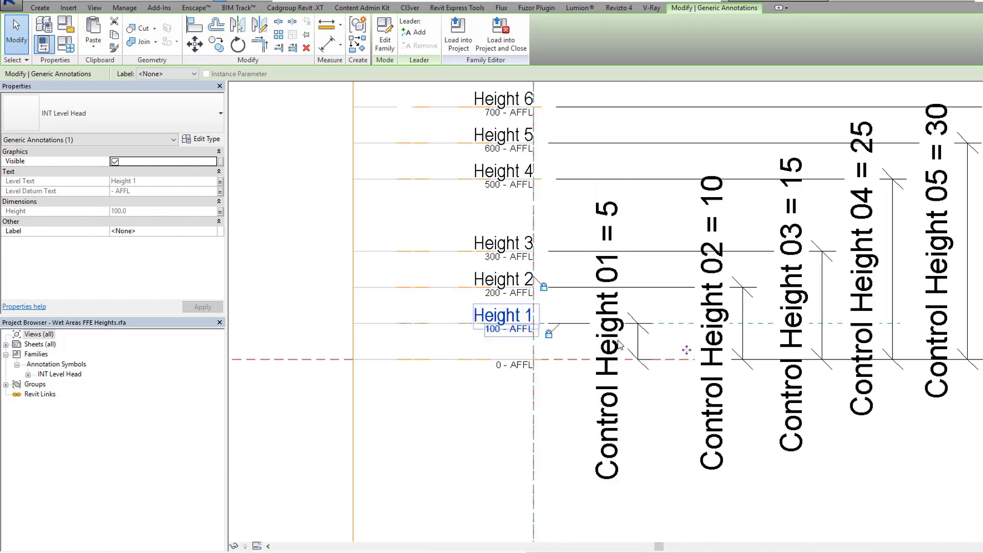
scroll(644, 338, "down", 1)
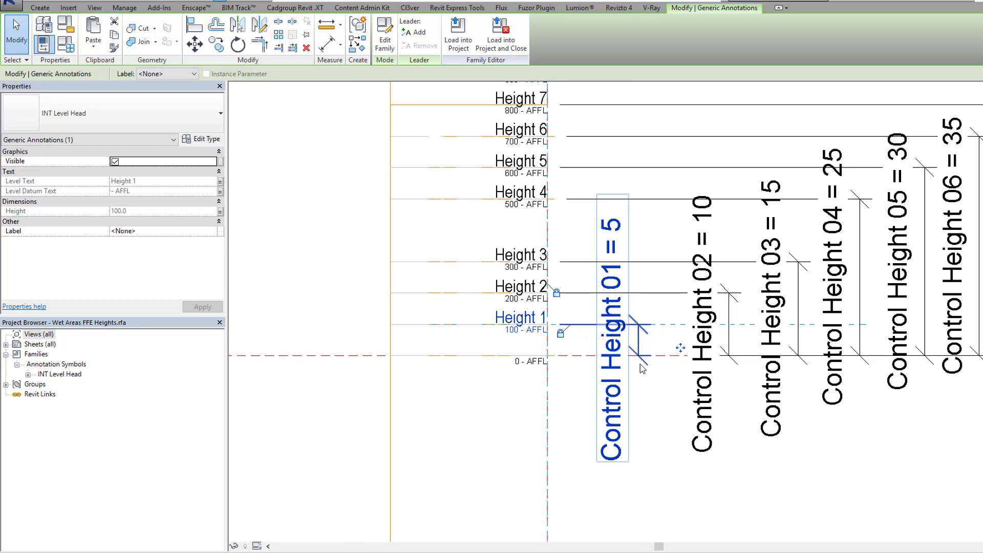
left_click(650, 422)
middle_click_drag(657, 405, 644, 410)
scroll(504, 309, "down", 1)
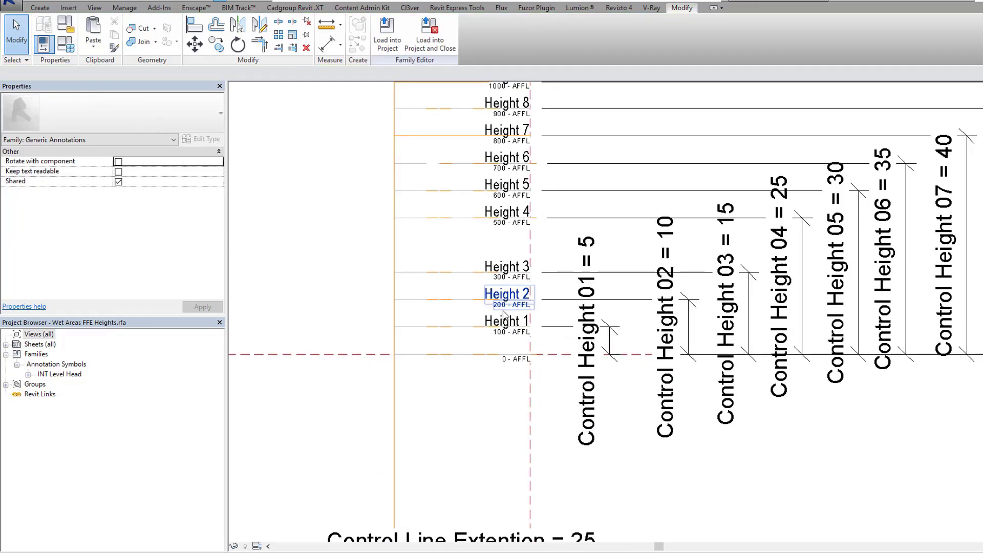
middle_click_drag(503, 313, 522, 340)
scroll(537, 361, "up", 2)
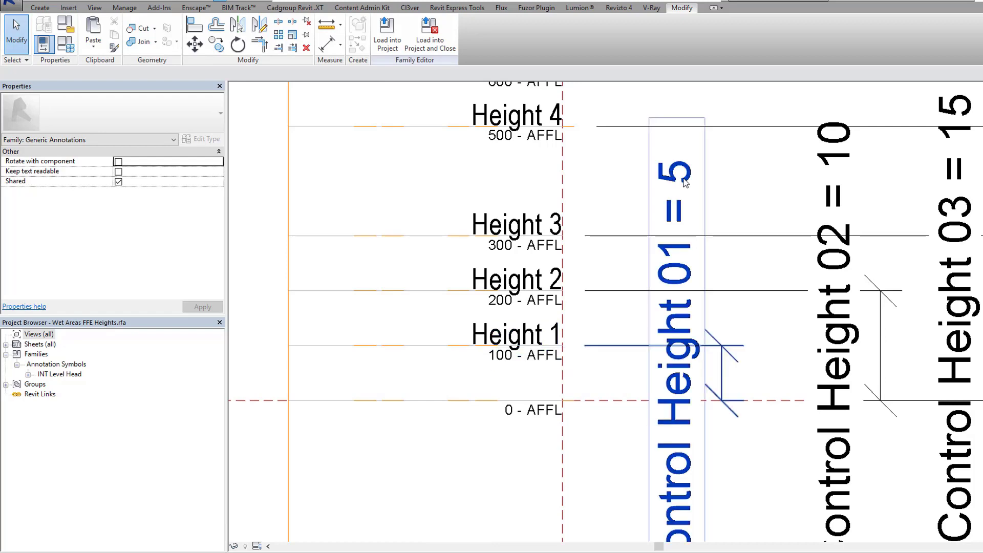
Step: Open the family types and expand the Constraints group to view the Control Height formulas
left_click(66, 45)
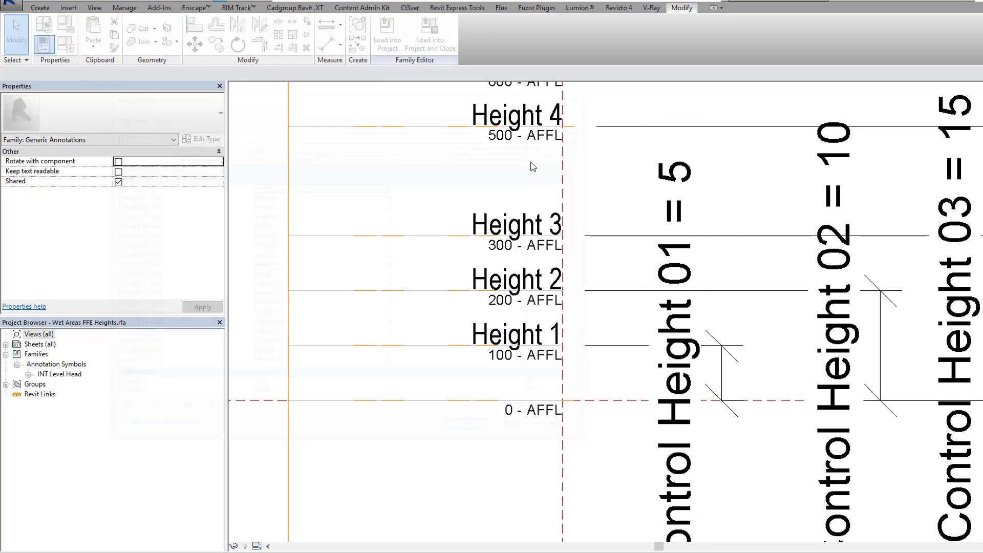
left_click_drag(317, 99, 435, 141)
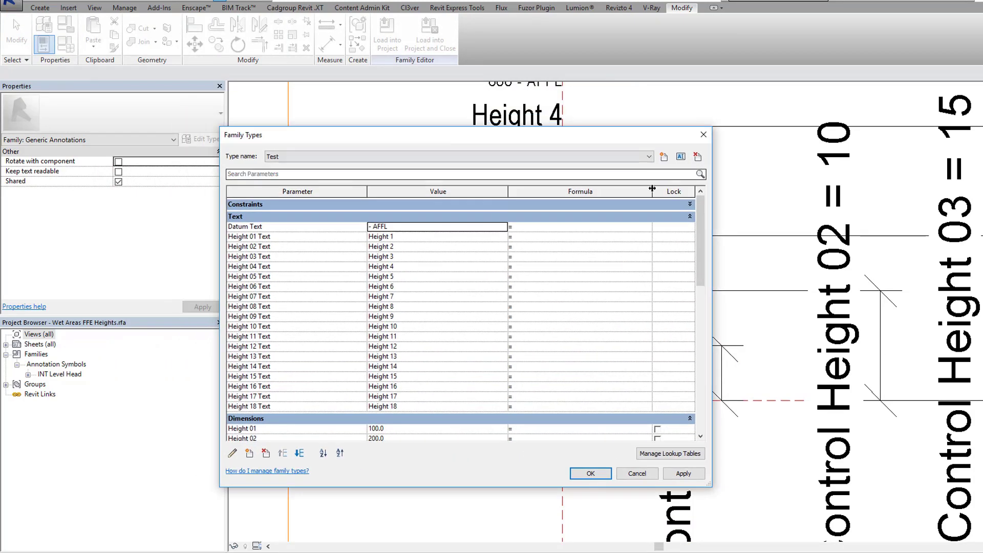
left_click(690, 205)
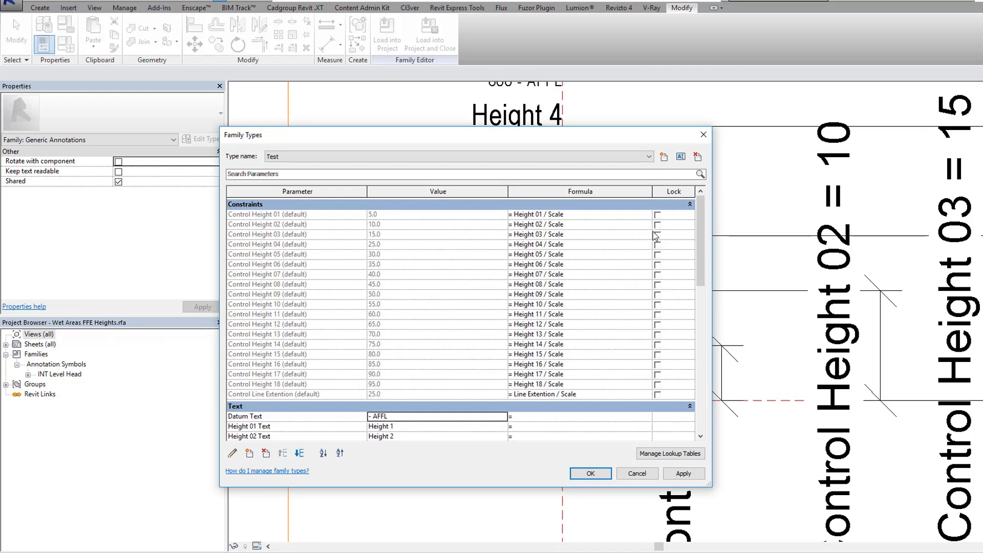
Step: Compare the Constraints formulas with the Height, Line Extention and Scale parameters under Dimensions, then accept the family types
left_click_drag(703, 239, 696, 386)
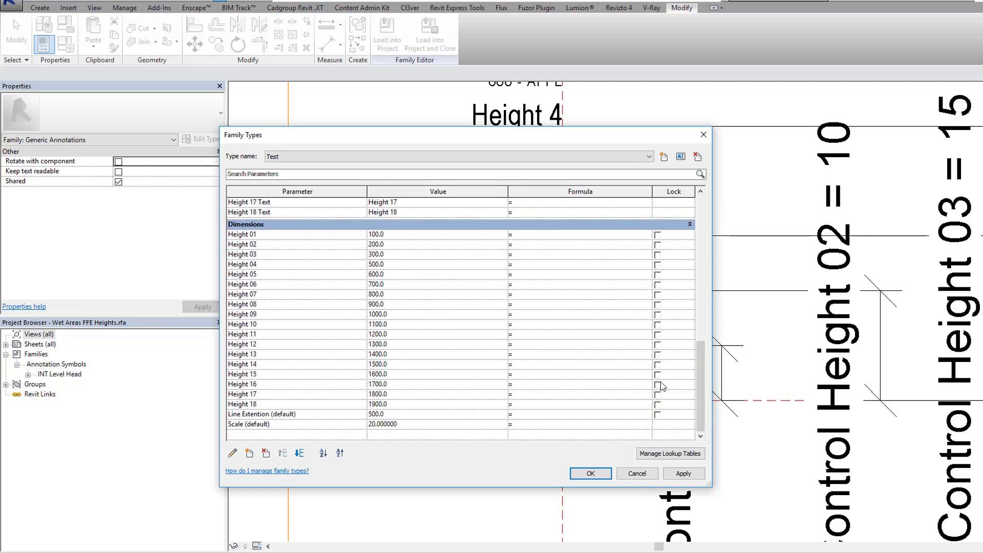
left_click_drag(701, 373, 697, 228)
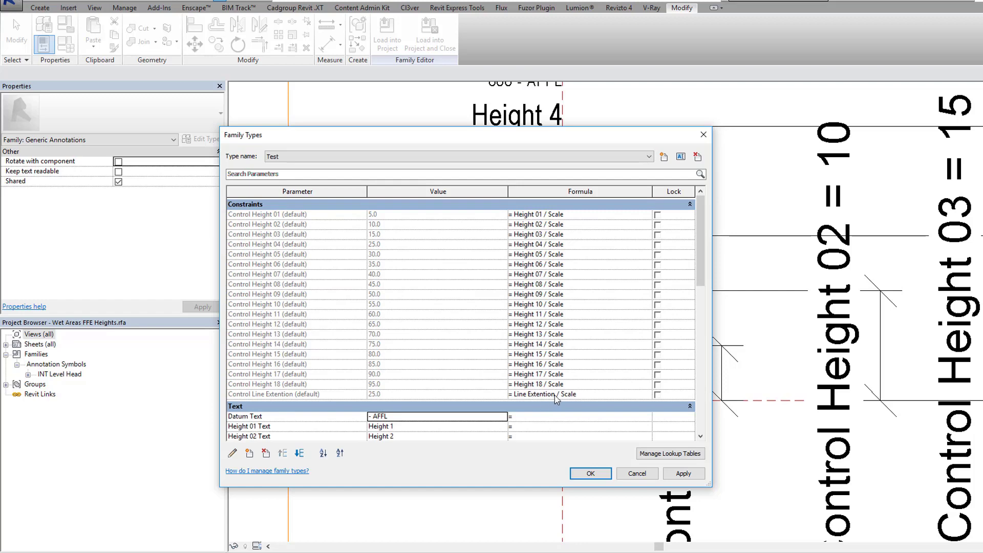
left_click_drag(699, 253, 696, 371)
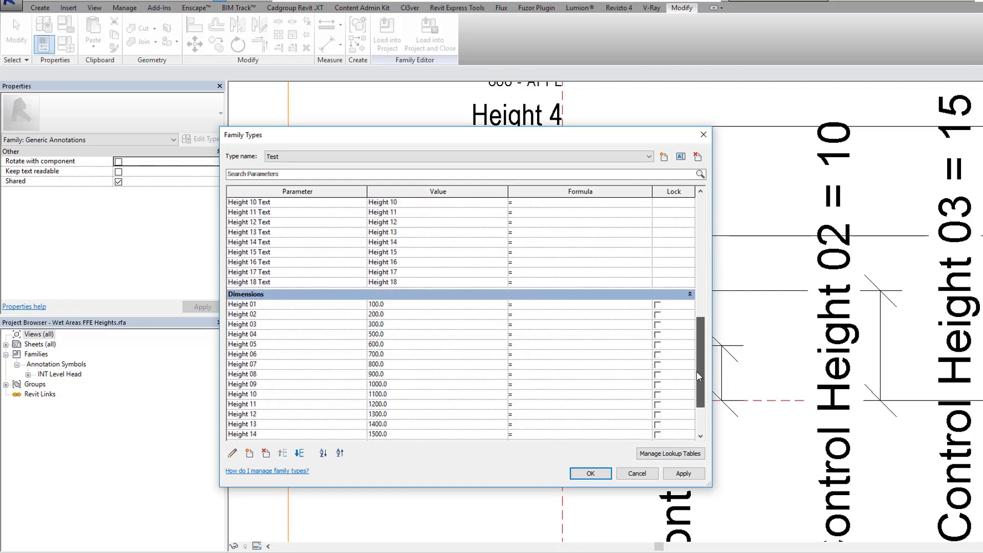
left_click(590, 473)
scroll(350, 255, "down", 6)
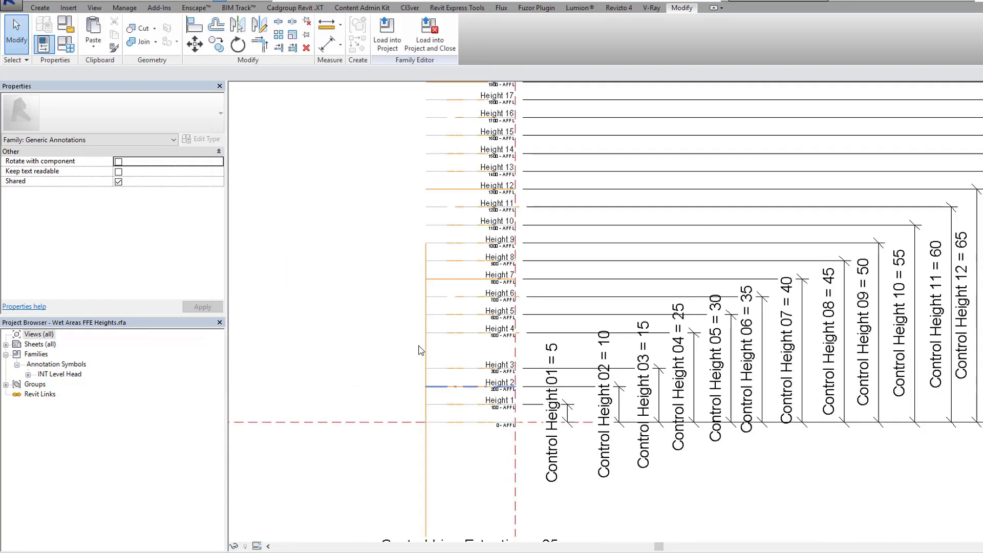